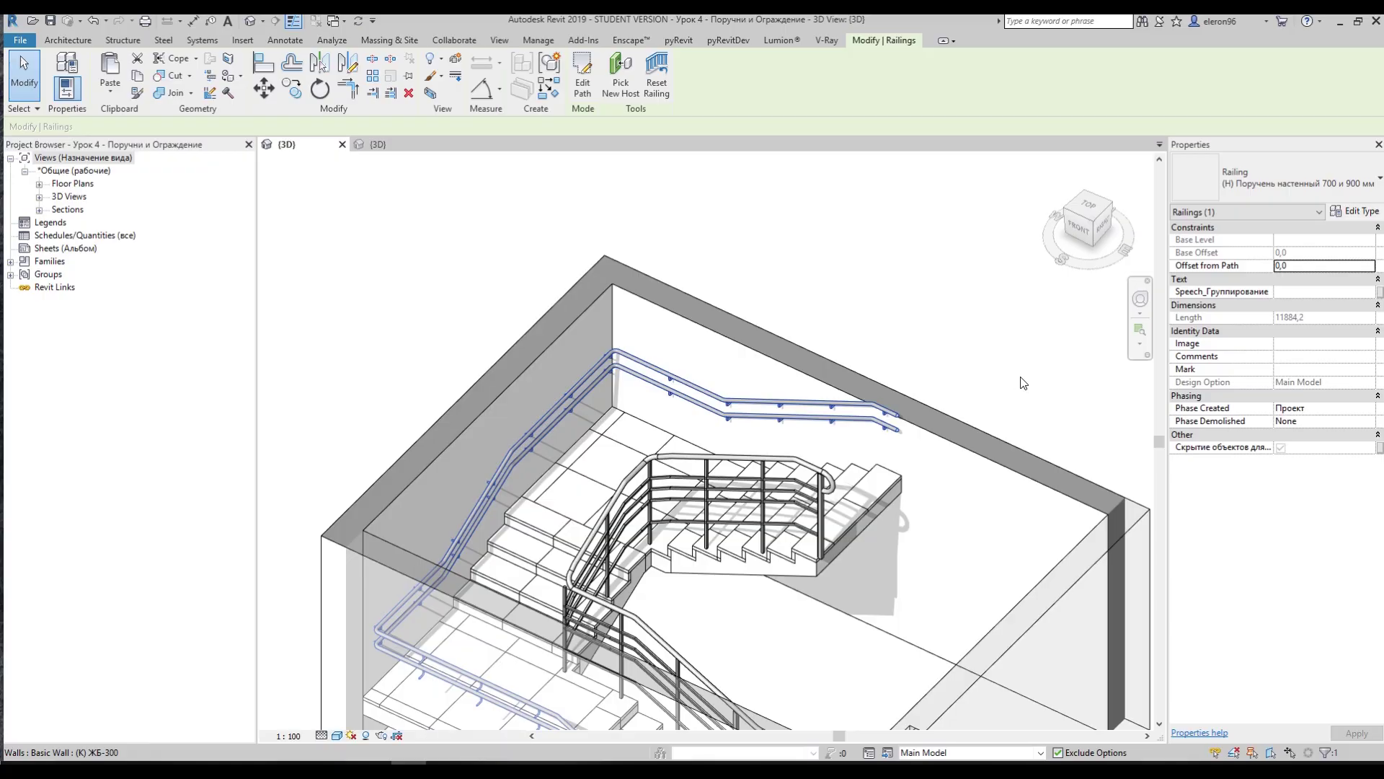
# Pan the handrail 2 3D view to bring the isolated staircase railing into view
pyautogui.moveTo(980, 334); pyautogui.dragTo(793, 280, button='middle')
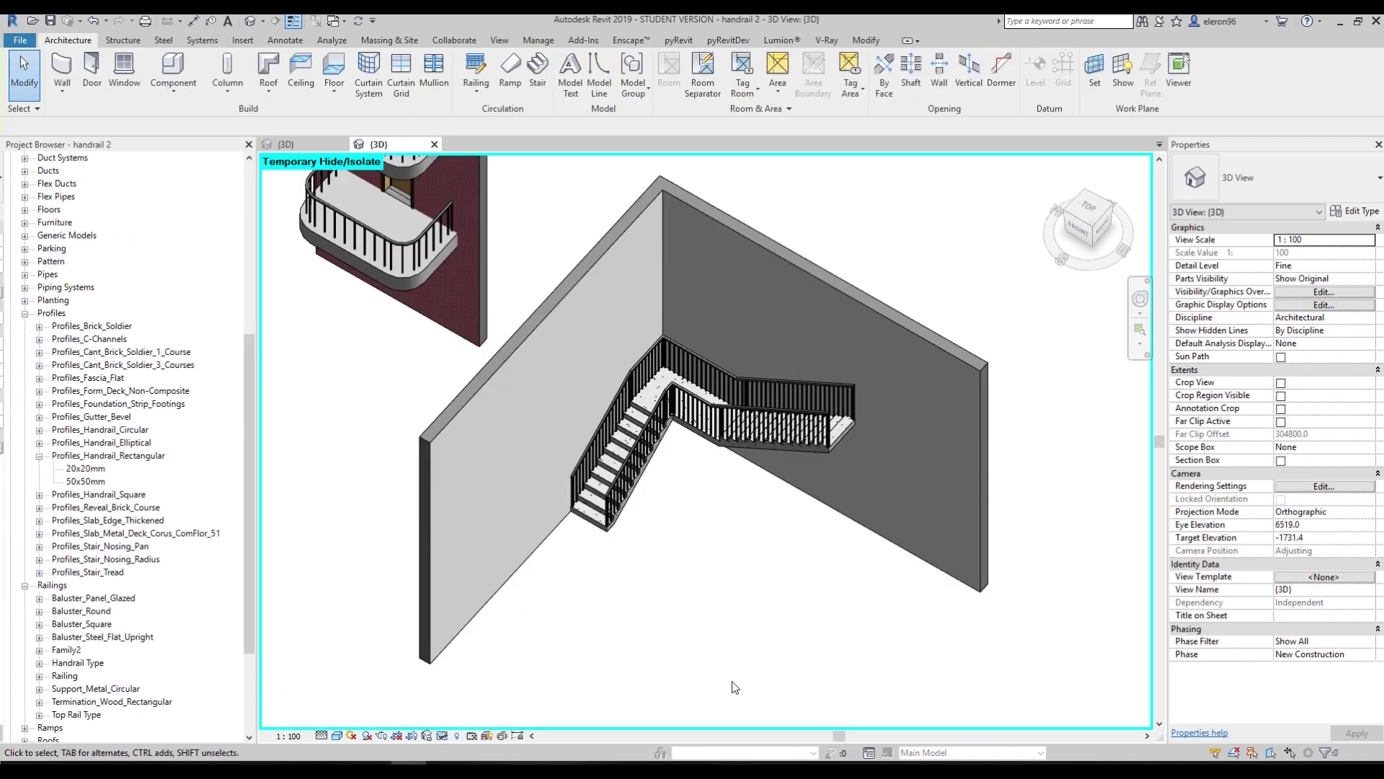
# Recentre the view on the staircase and select its 1100mm railing
pyautogui.moveTo(686, 550); pyautogui.dragTo(530, 490, button='middle')
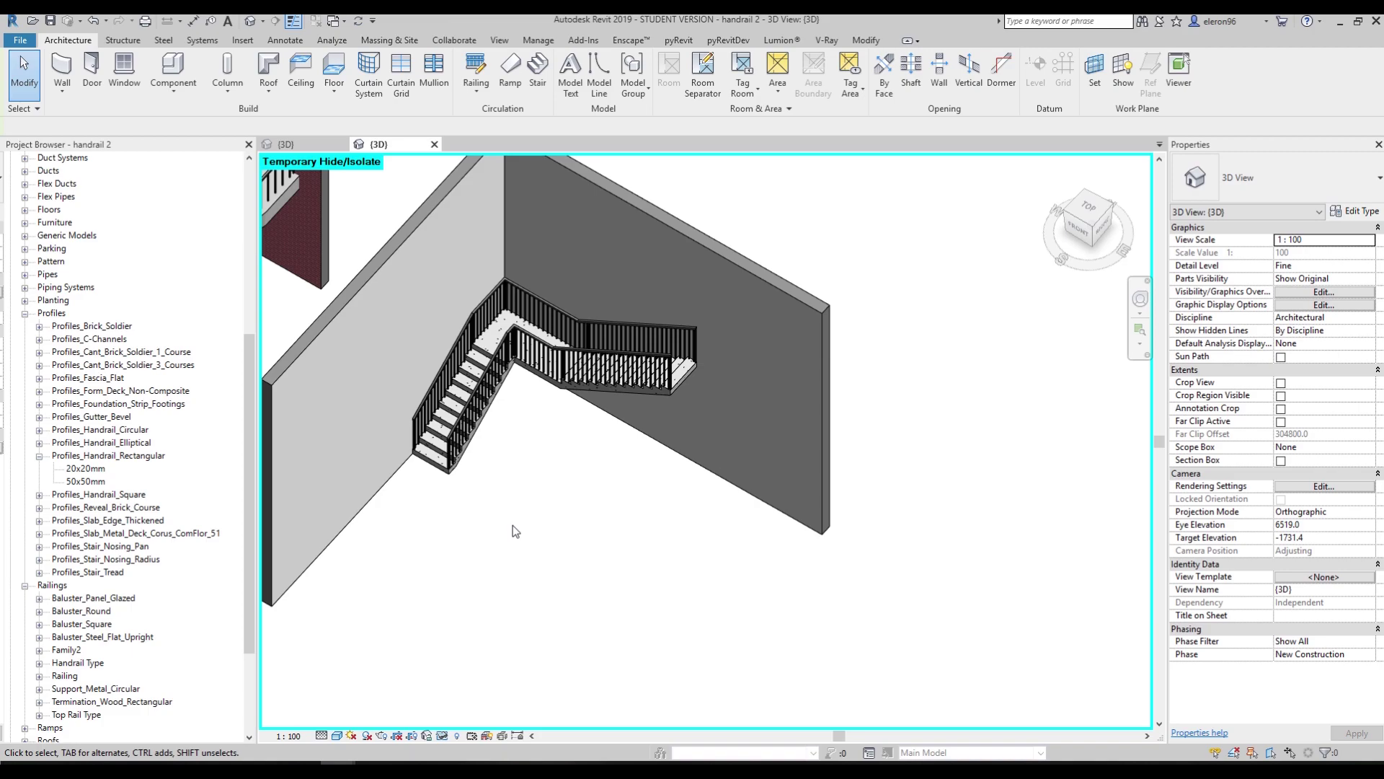
pyautogui.scroll(-2, 513, 526)
pyautogui.scroll(4, 506, 501)
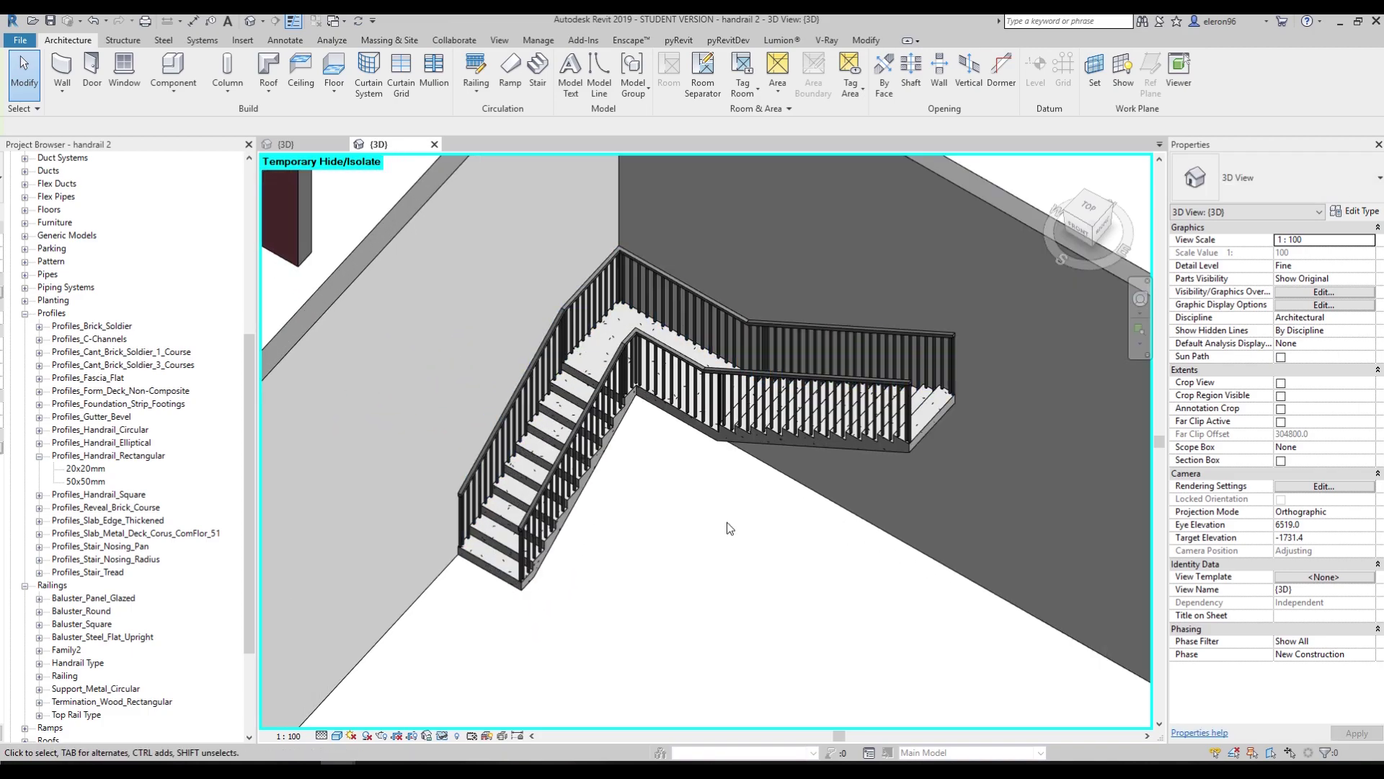
pyautogui.scroll(-1, 480, 462)
pyautogui.moveTo(481, 462); pyautogui.dragTo(703, 486, button='middle')
pyautogui.click(763, 366)
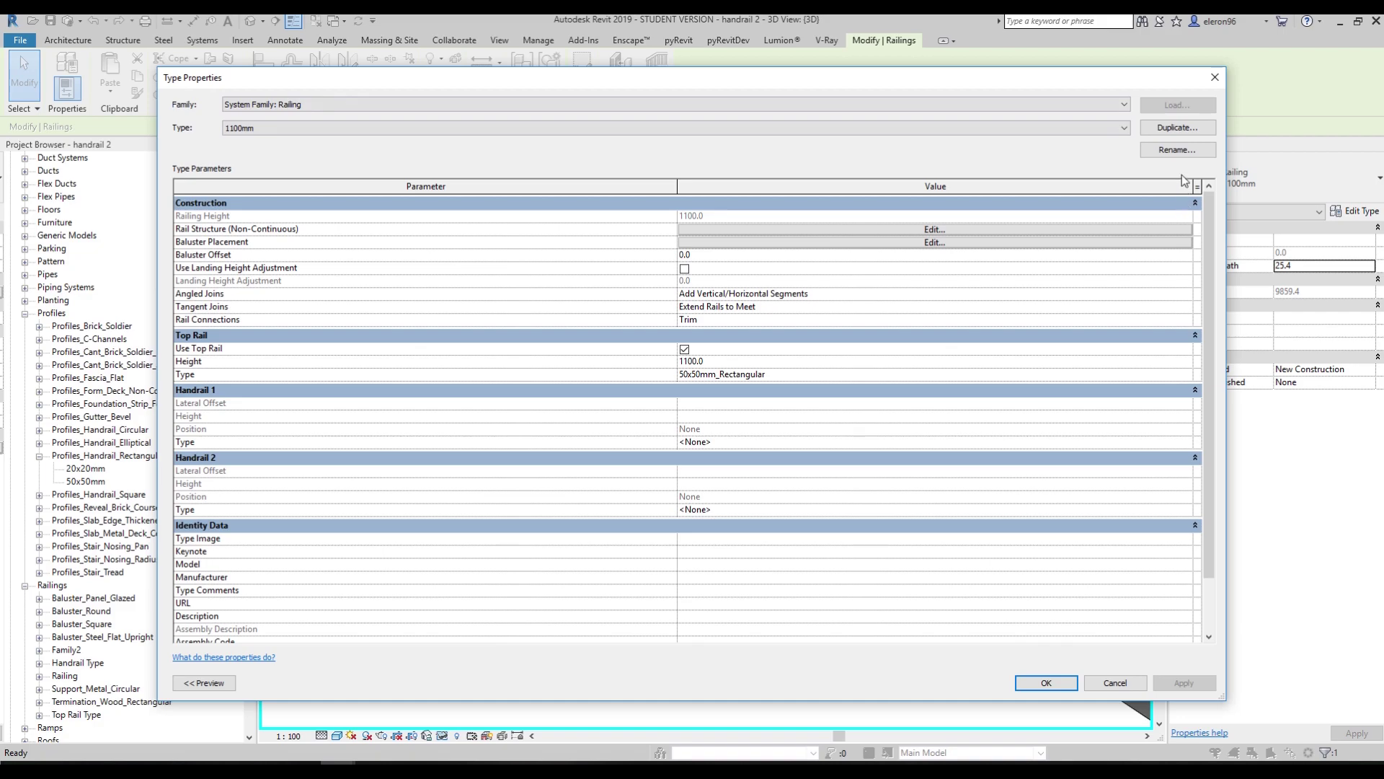
# Duplicate the railing type as 'Wall based' and show its preview
pyautogui.click(1179, 130)
pyautogui.write('Wall based')
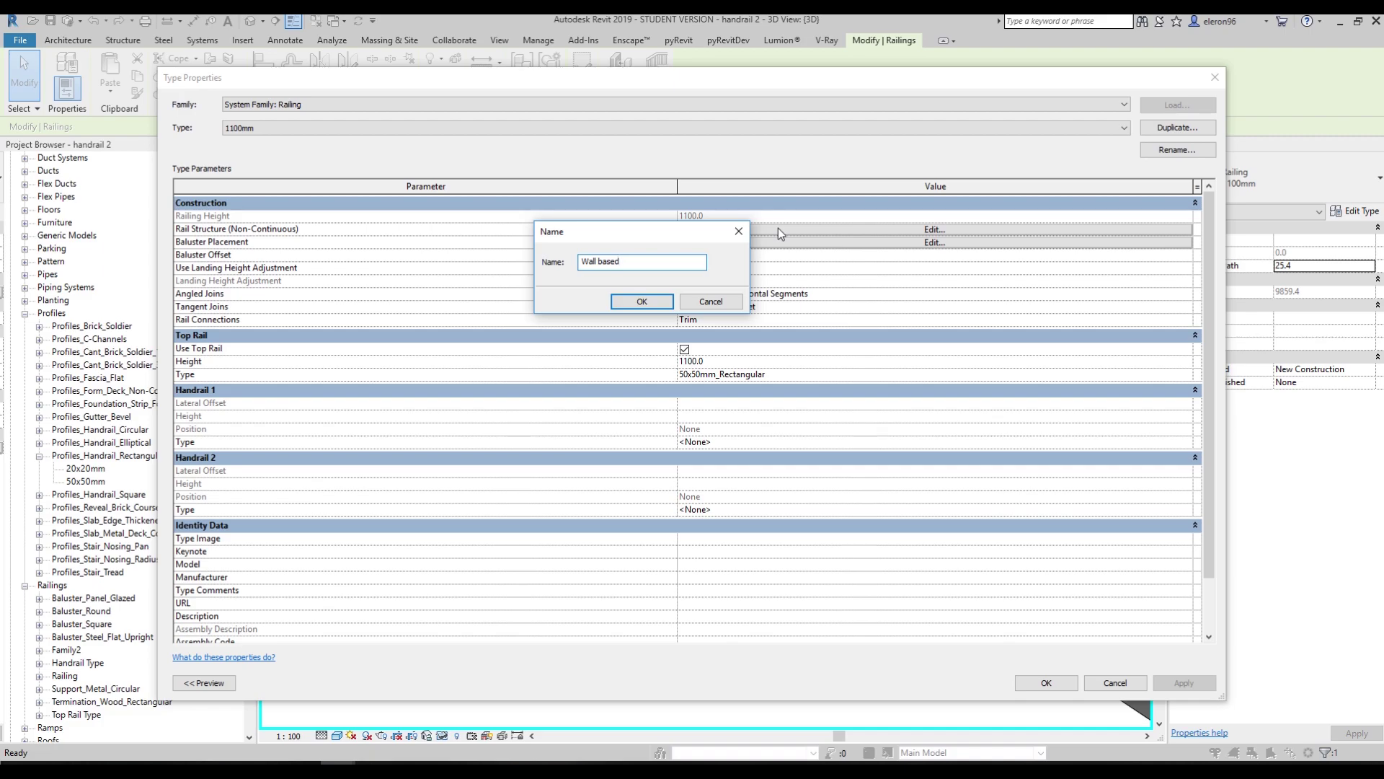
pyautogui.click(642, 302)
pyautogui.click(205, 685)
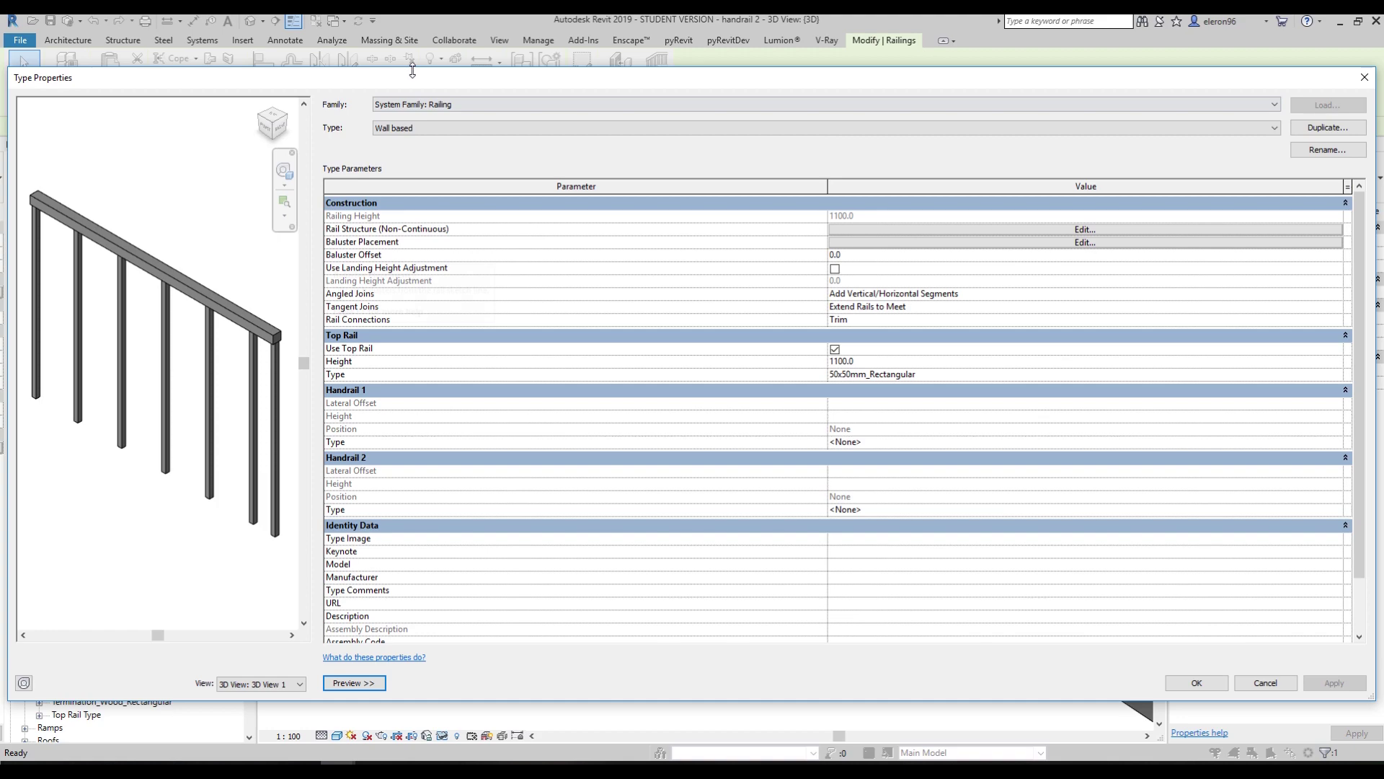
pyautogui.moveTo(422, 85); pyautogui.dragTo(449, 81)
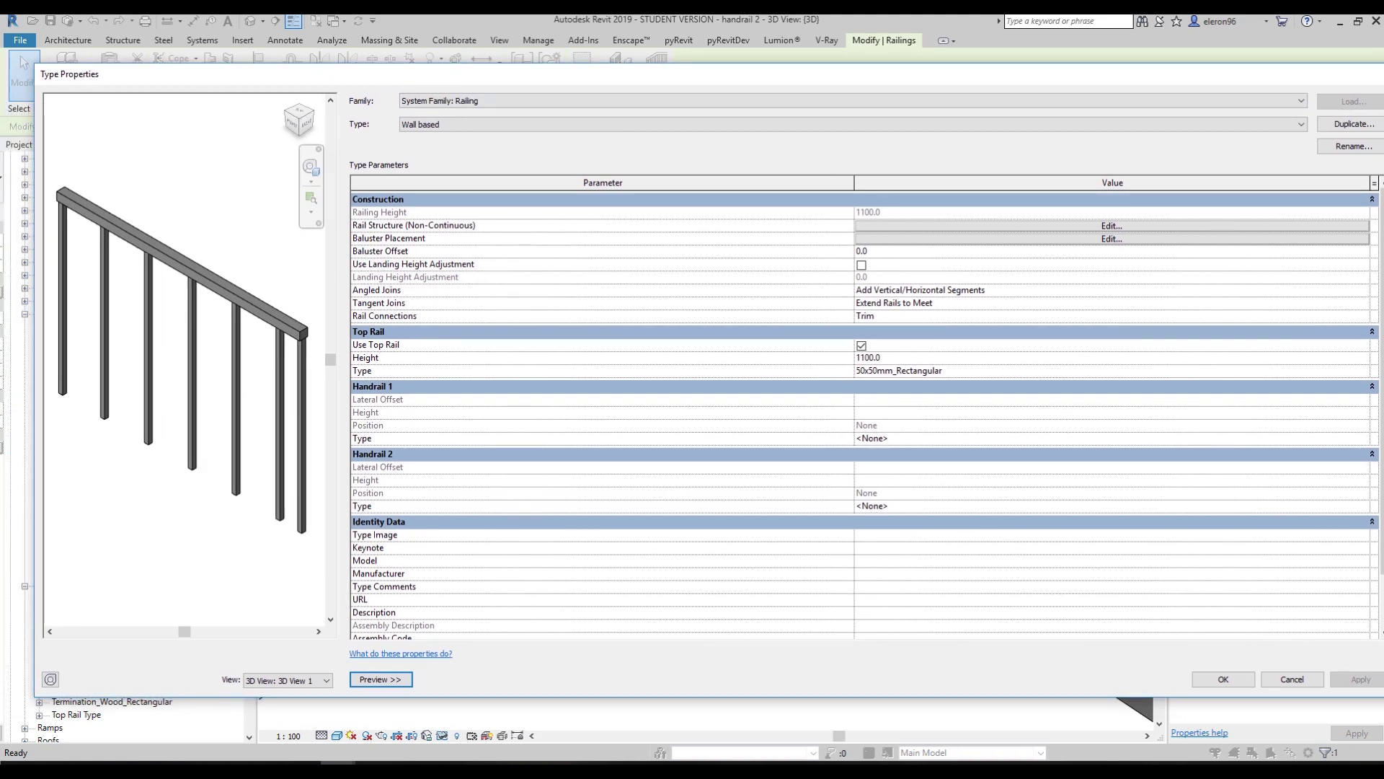
pyautogui.click(1078, 226)
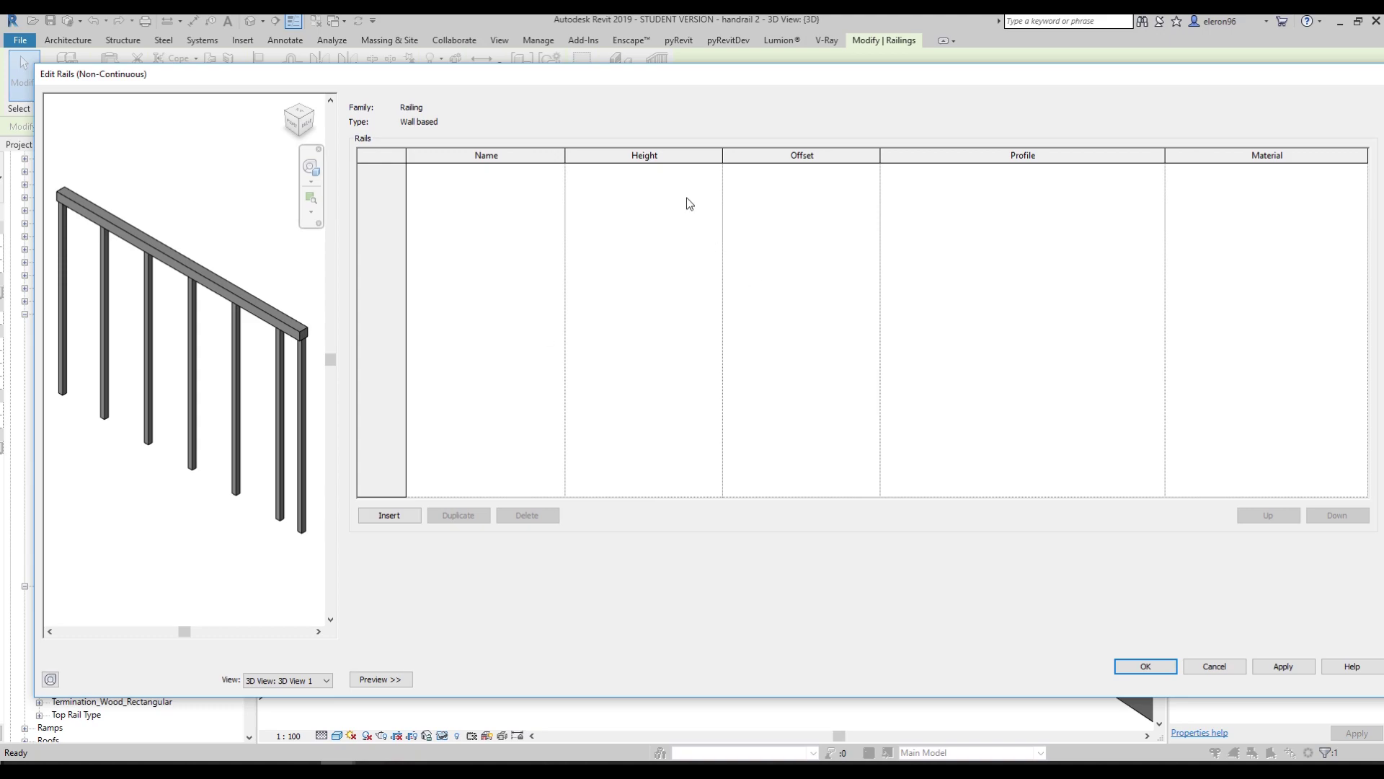
# Close the empty rail structure and clear the Regular baluster row name, dismissing the warnings
pyautogui.click(1234, 668)
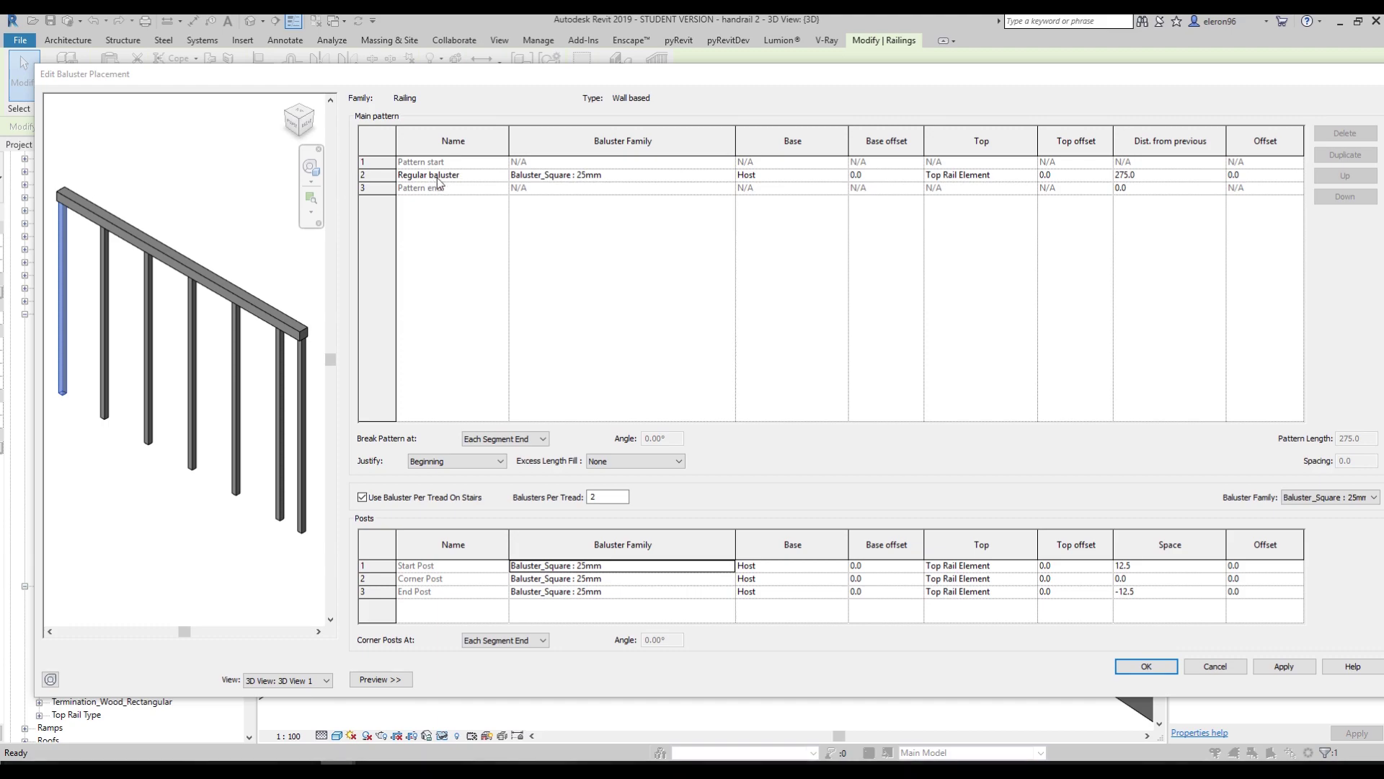
pyautogui.click(506, 176)
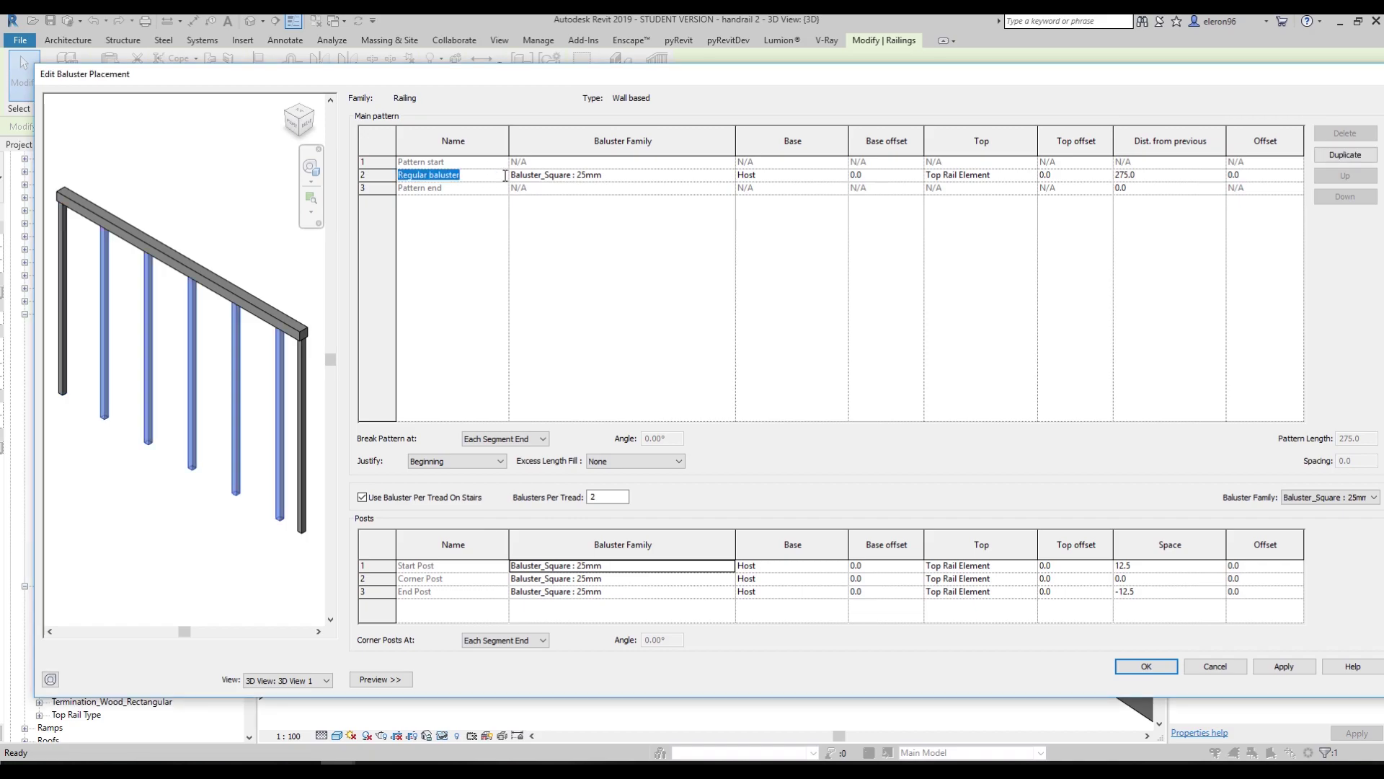
pyautogui.press('BackSpace')
pyautogui.click(721, 177)
pyautogui.click(770, 395)
pyautogui.click(728, 173)
pyautogui.click(773, 393)
# Set the main pattern baluster to None with Host base and top and 1200 spacing
pyautogui.click(729, 178)
pyautogui.click(729, 178)
pyautogui.click(548, 187)
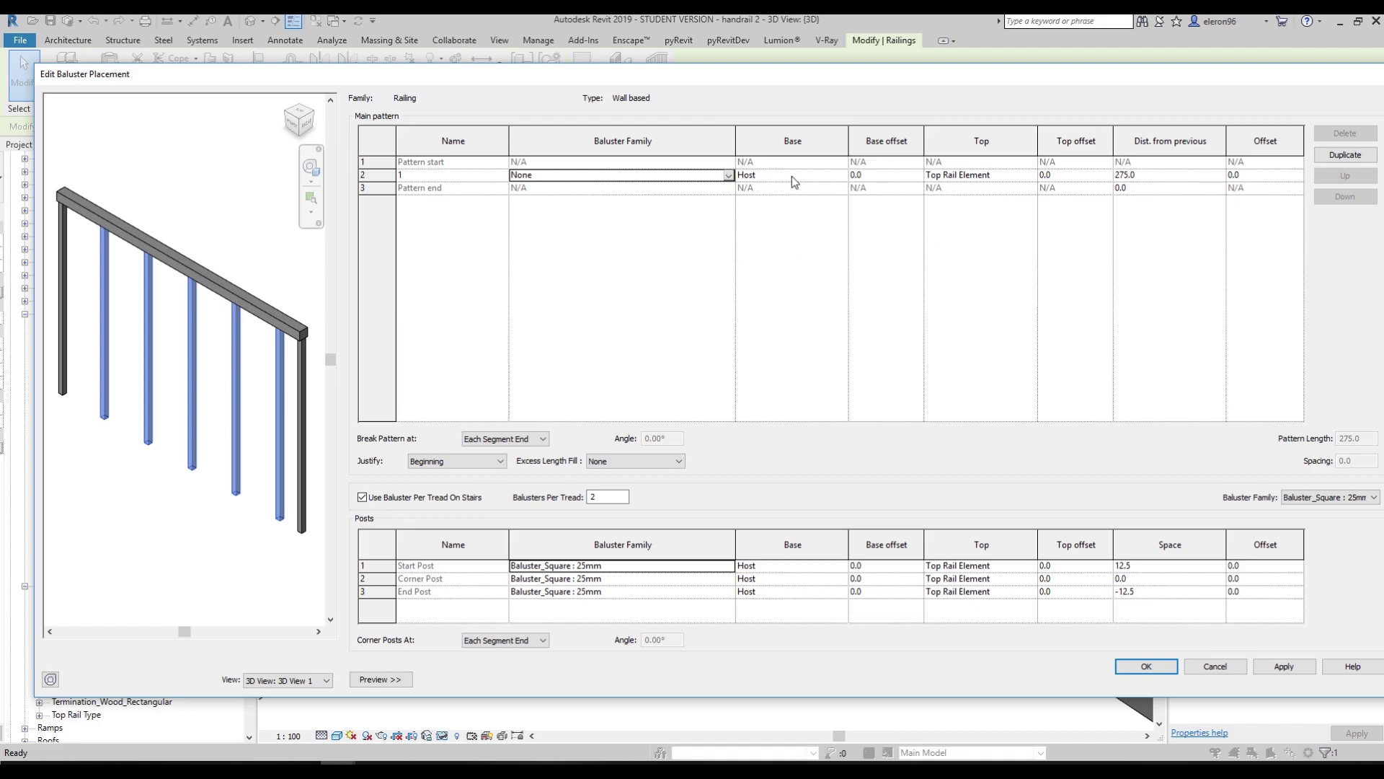
pyautogui.click(845, 178)
pyautogui.click(846, 184)
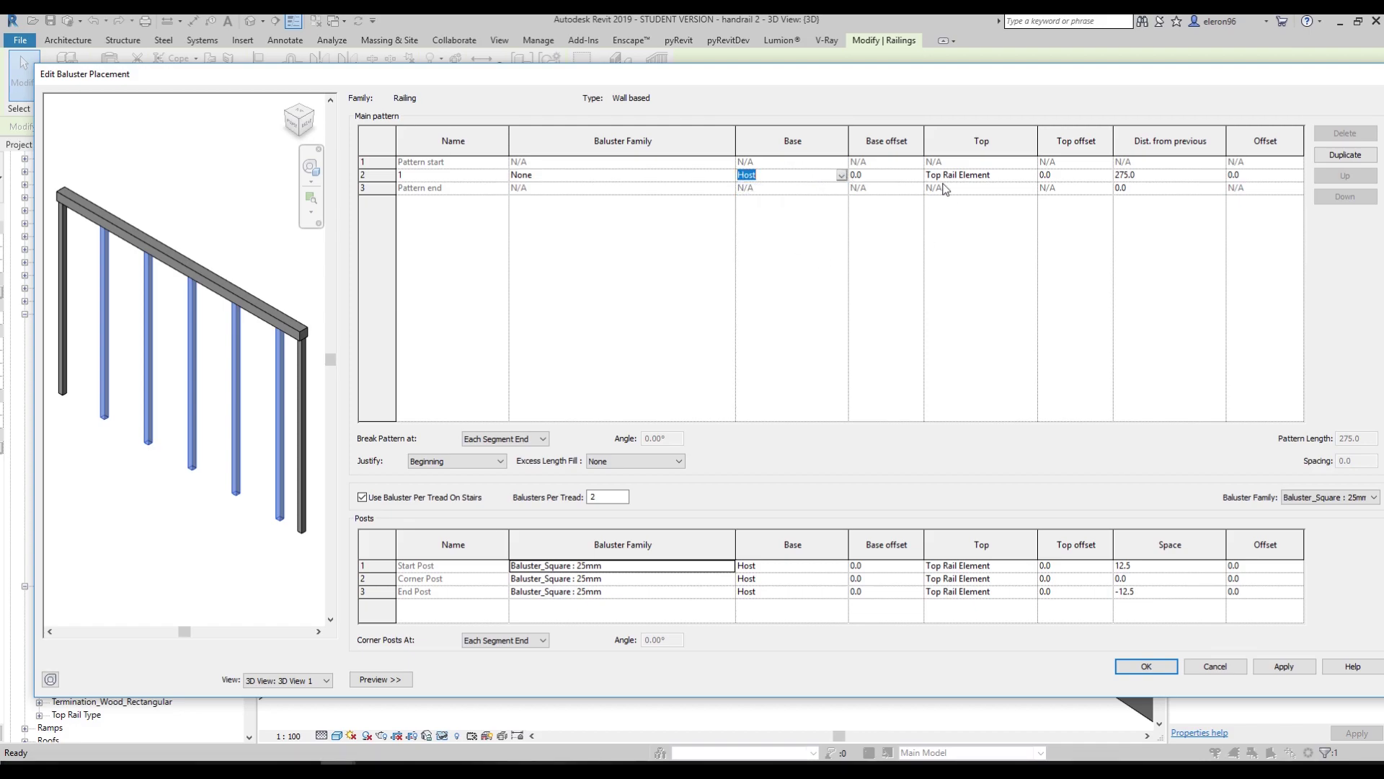
pyautogui.click(1031, 177)
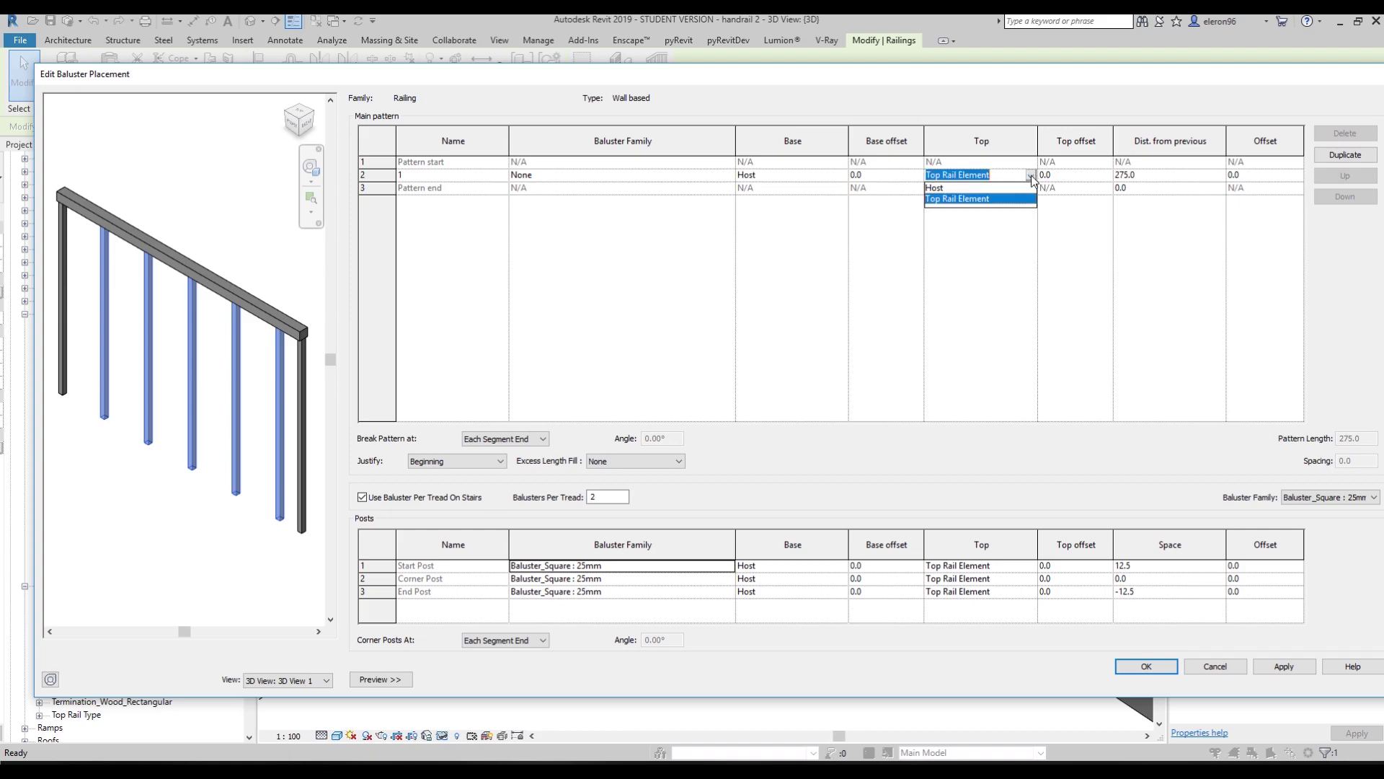
pyautogui.click(1024, 185)
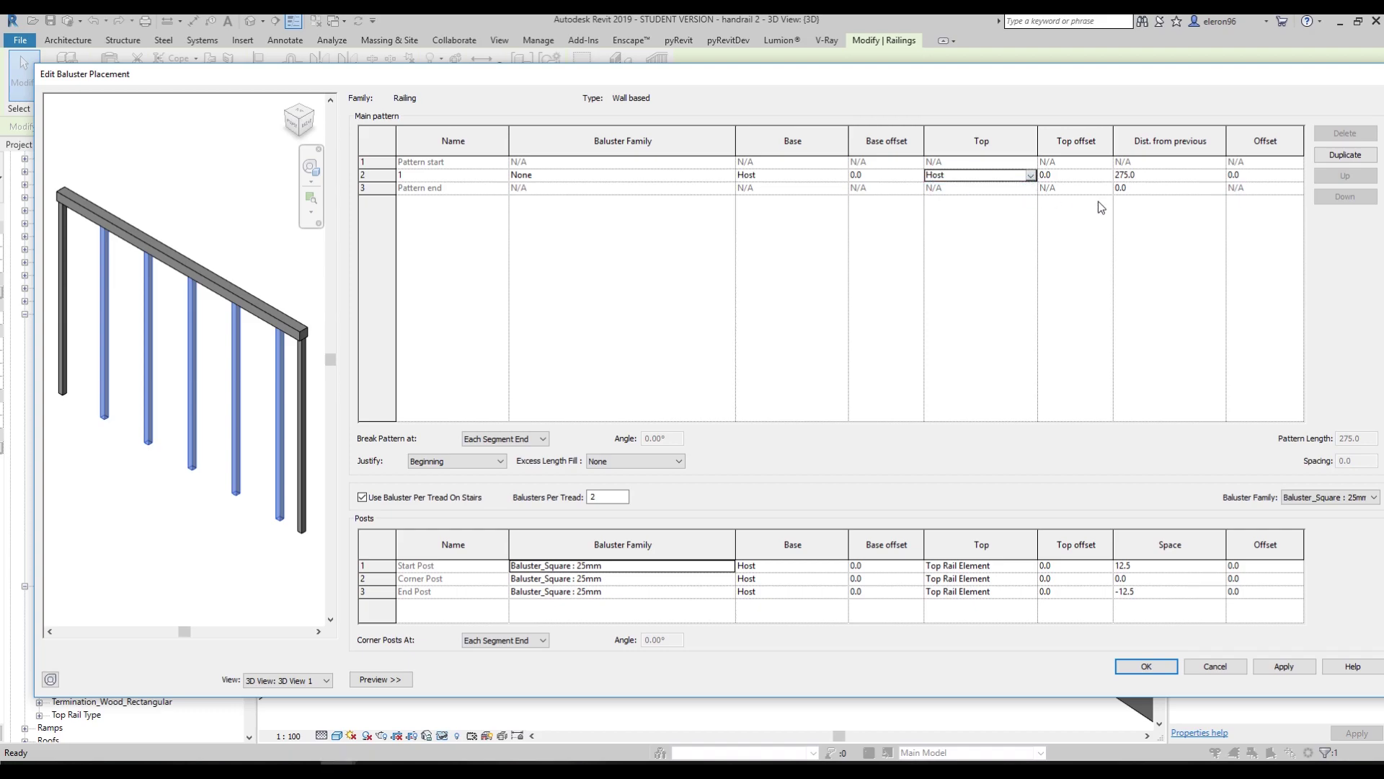
pyautogui.click(1167, 180)
pyautogui.write('1200')
pyautogui.press('Return')
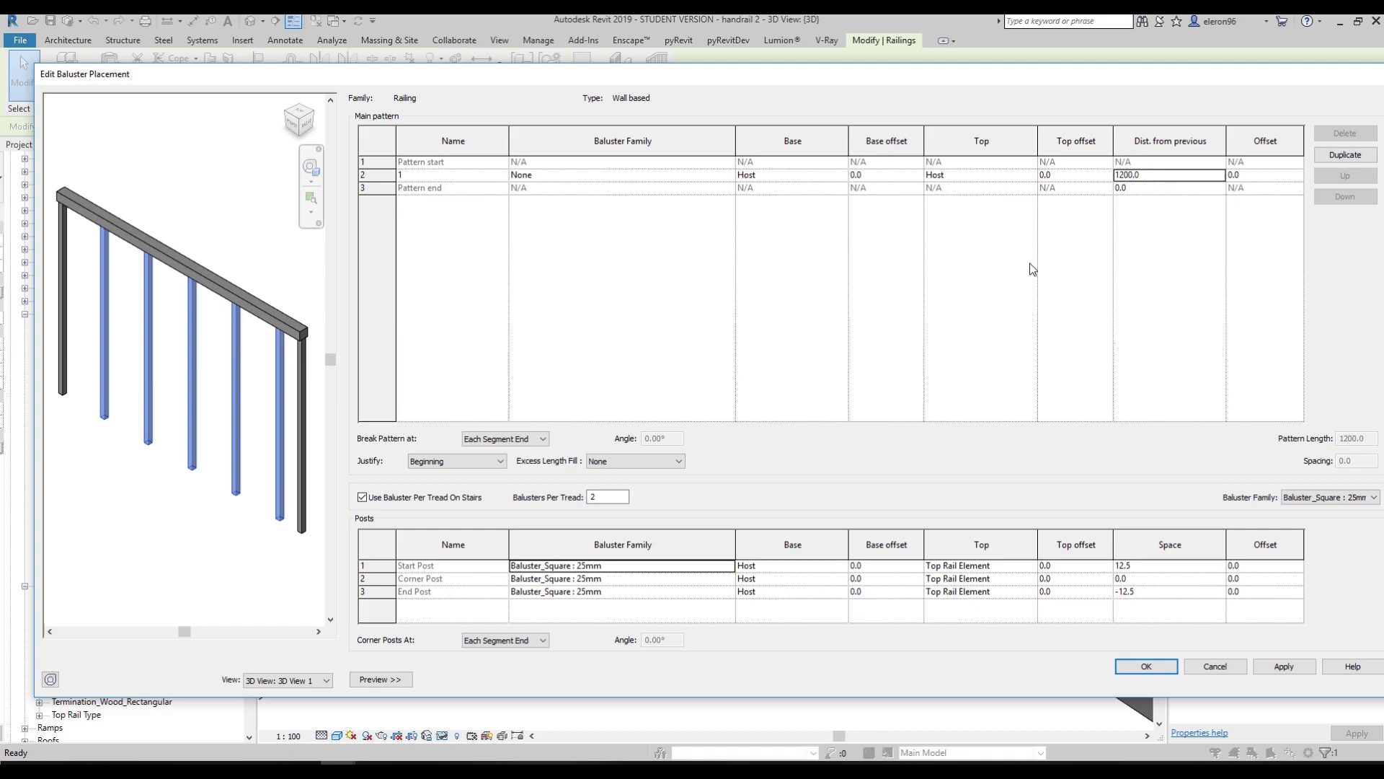
# Set the start, corner and end post baluster families to None
pyautogui.click(728, 566)
pyautogui.click(678, 586)
pyautogui.click(728, 579)
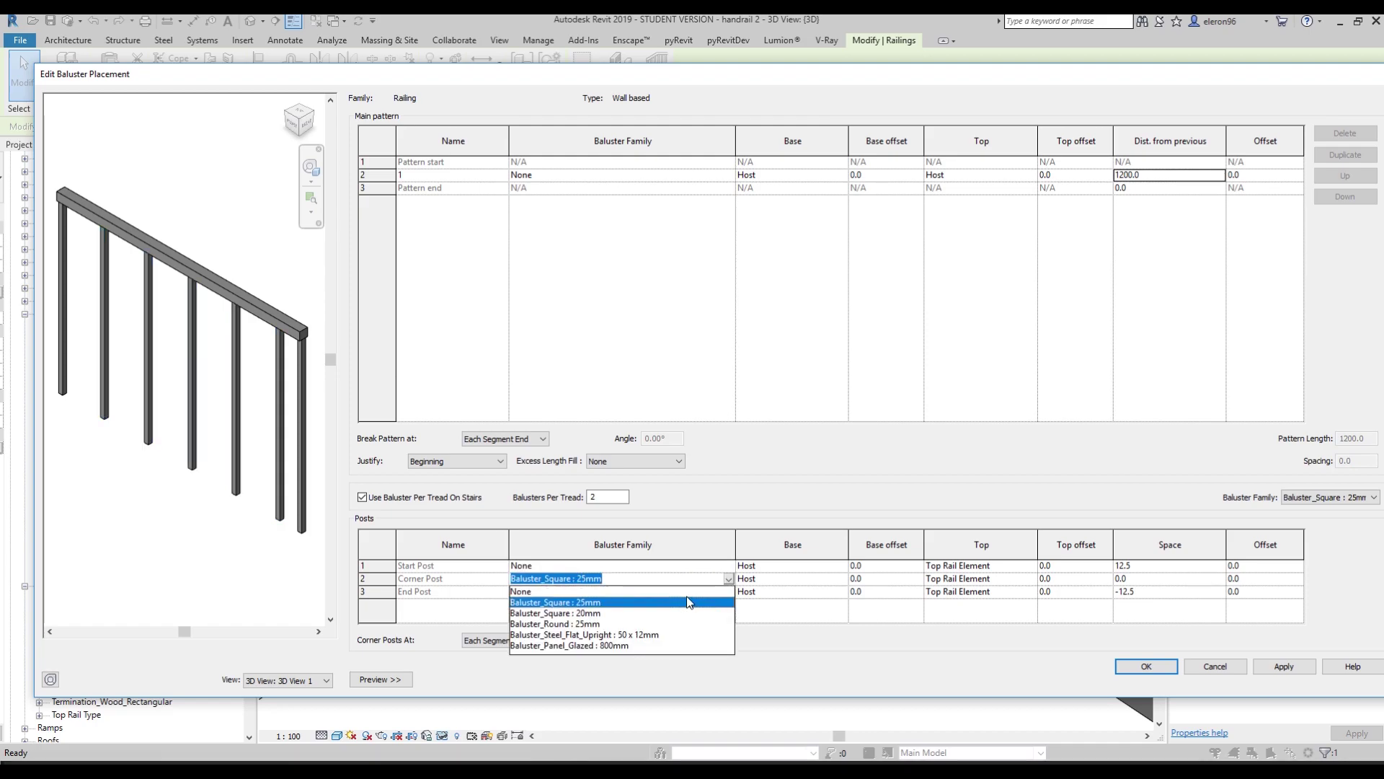
pyautogui.click(686, 596)
pyautogui.click(728, 592)
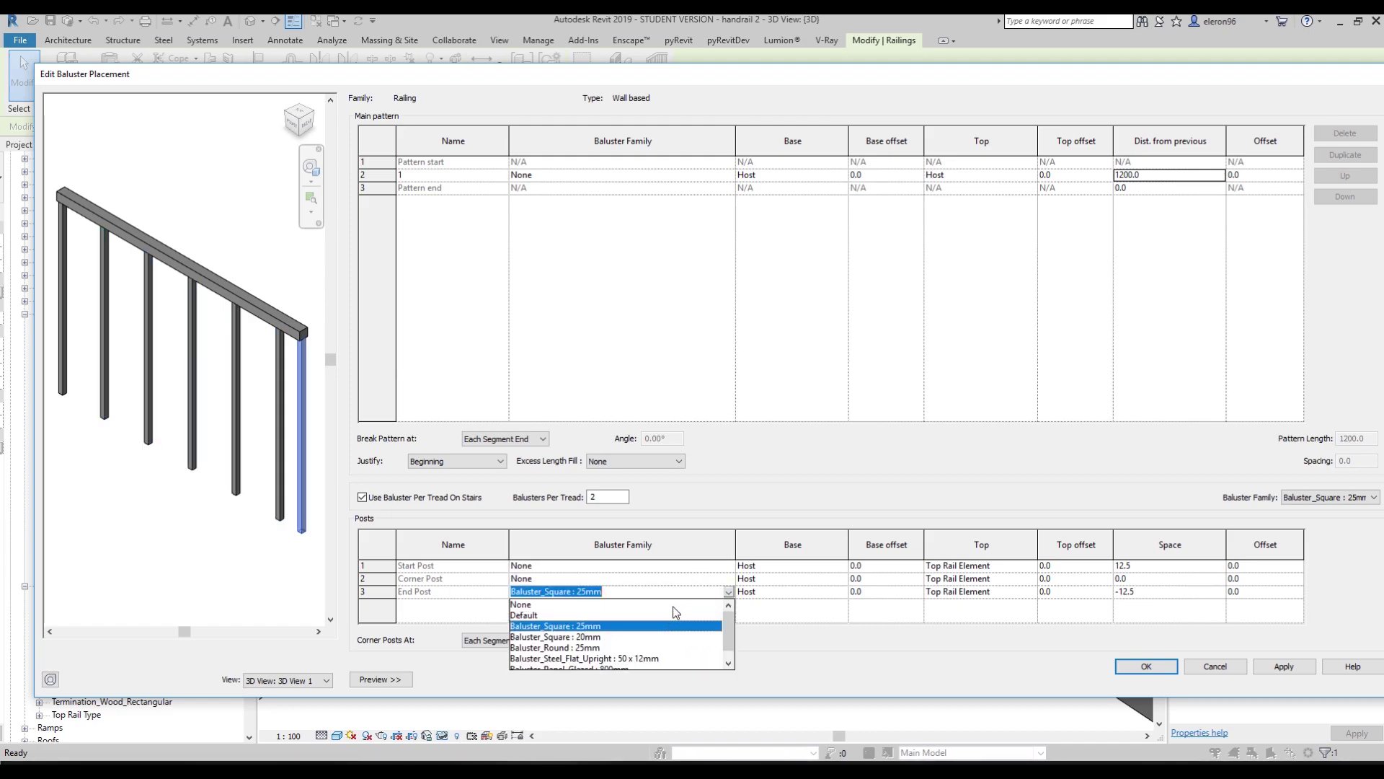
pyautogui.click(673, 606)
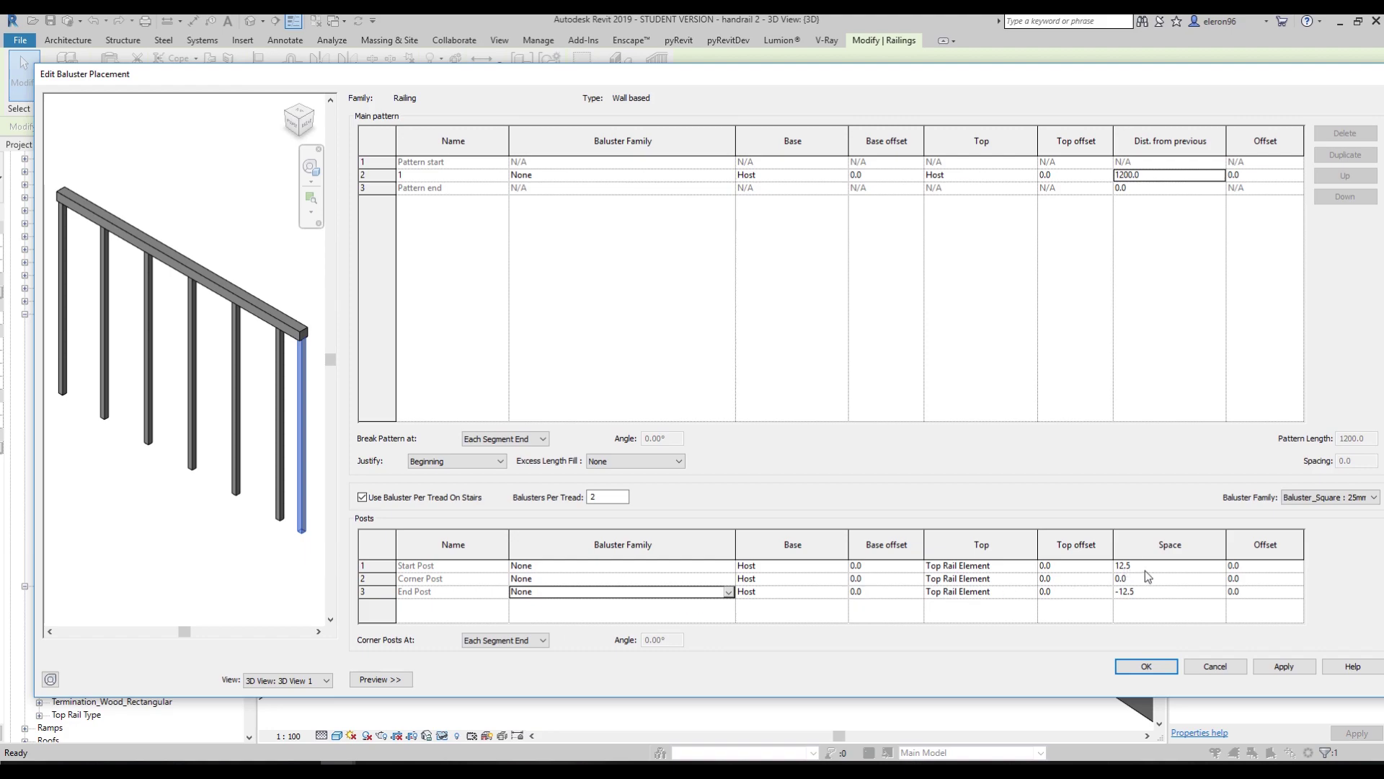
# Give start and end posts top offsets 600/-600 and spaces 10/-10, then confirm
pyautogui.click(1085, 570)
pyautogui.write('600')
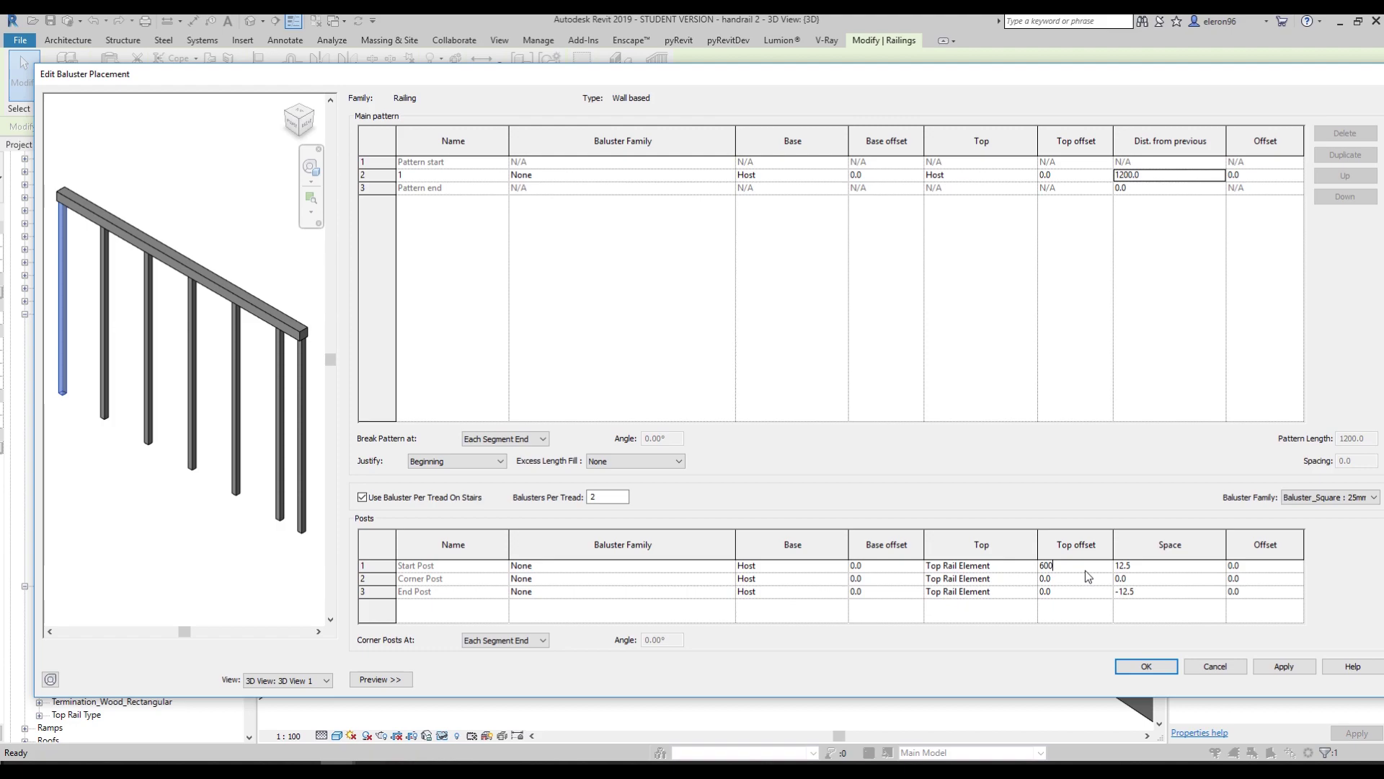
pyautogui.click(1103, 592)
pyautogui.write('-')
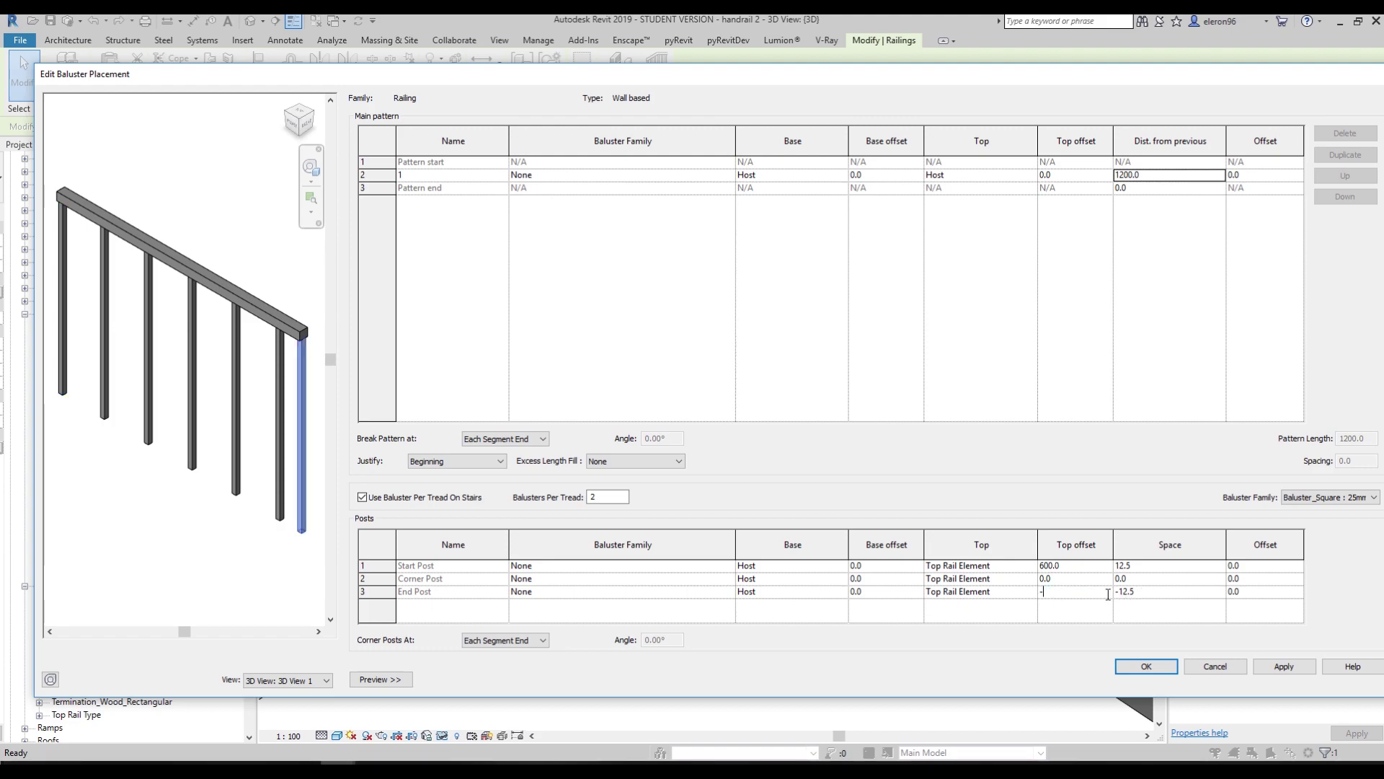
pyautogui.write('6000')
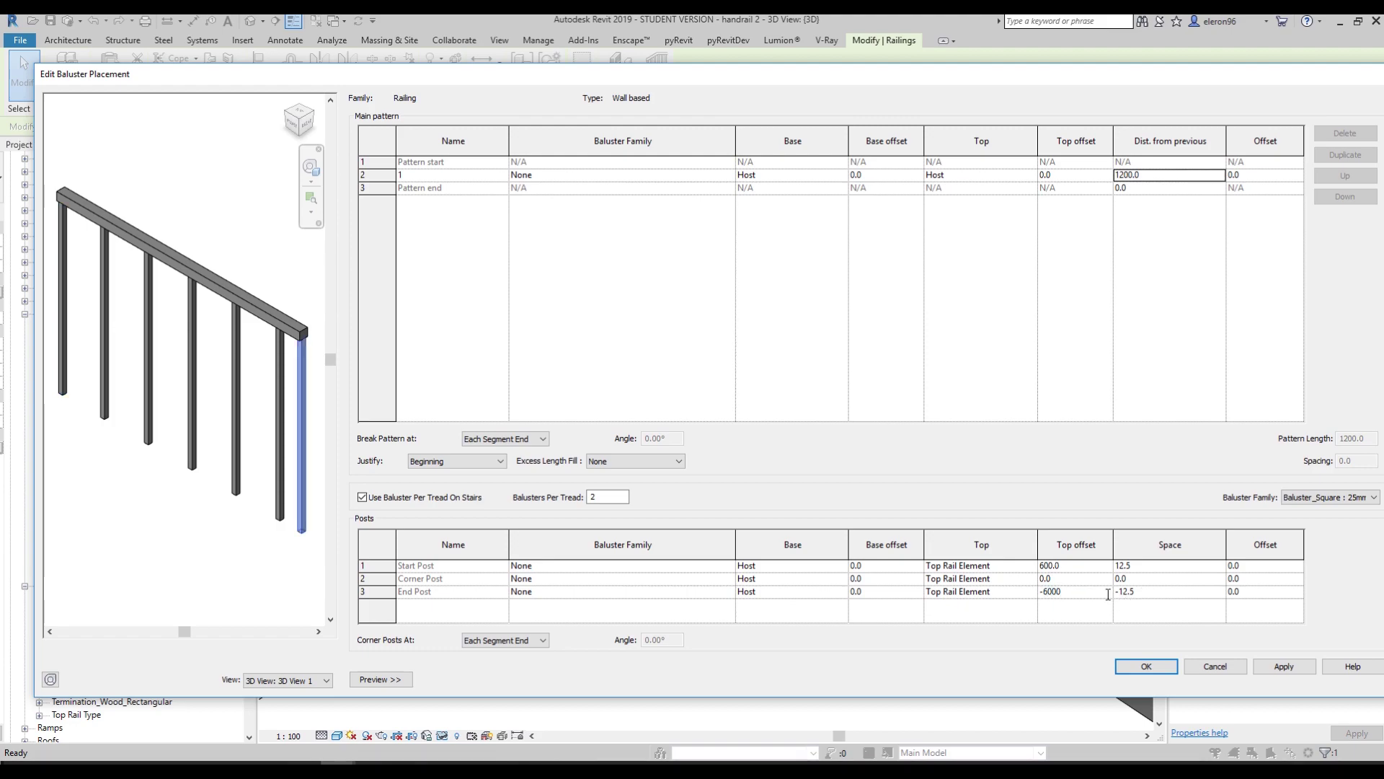
pyautogui.press('BackSpace')
pyautogui.click(1159, 566)
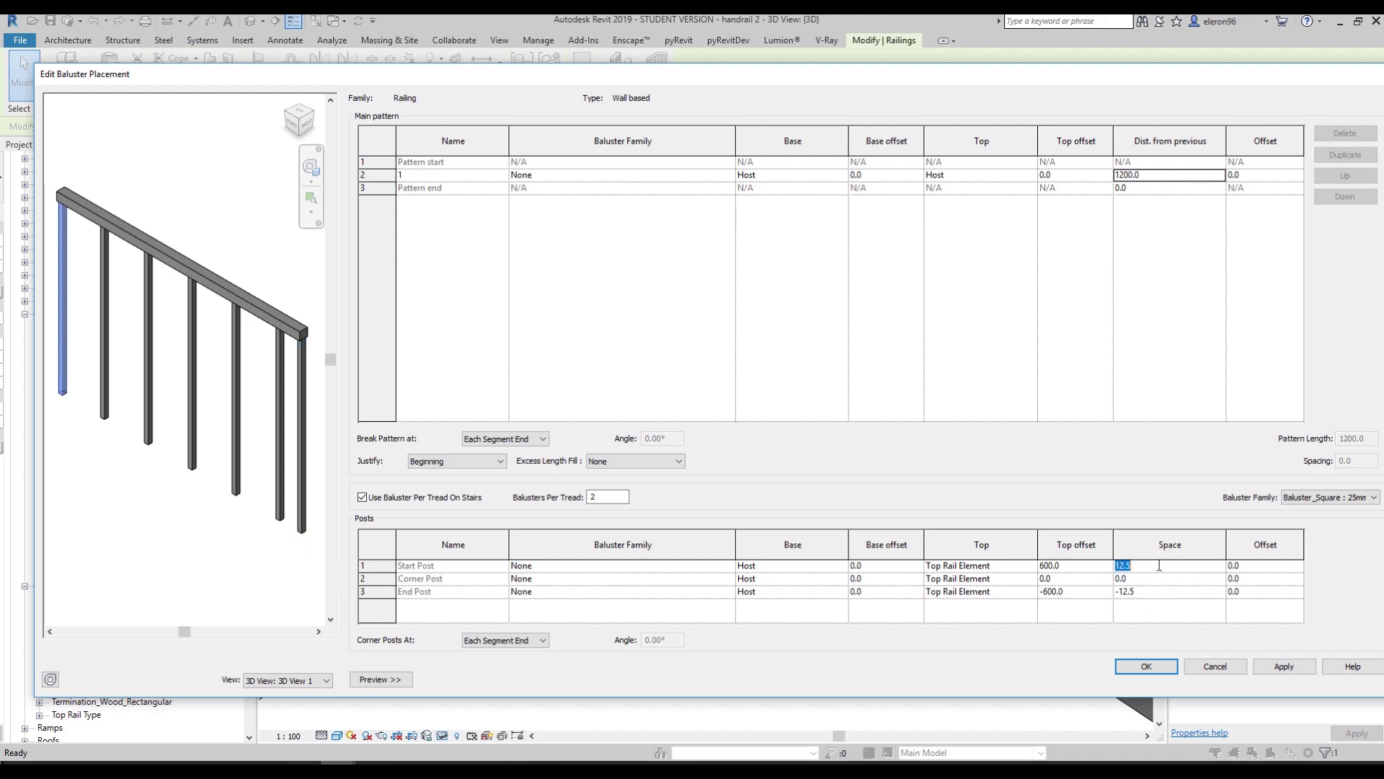
pyautogui.write('10')
pyautogui.click(1152, 593)
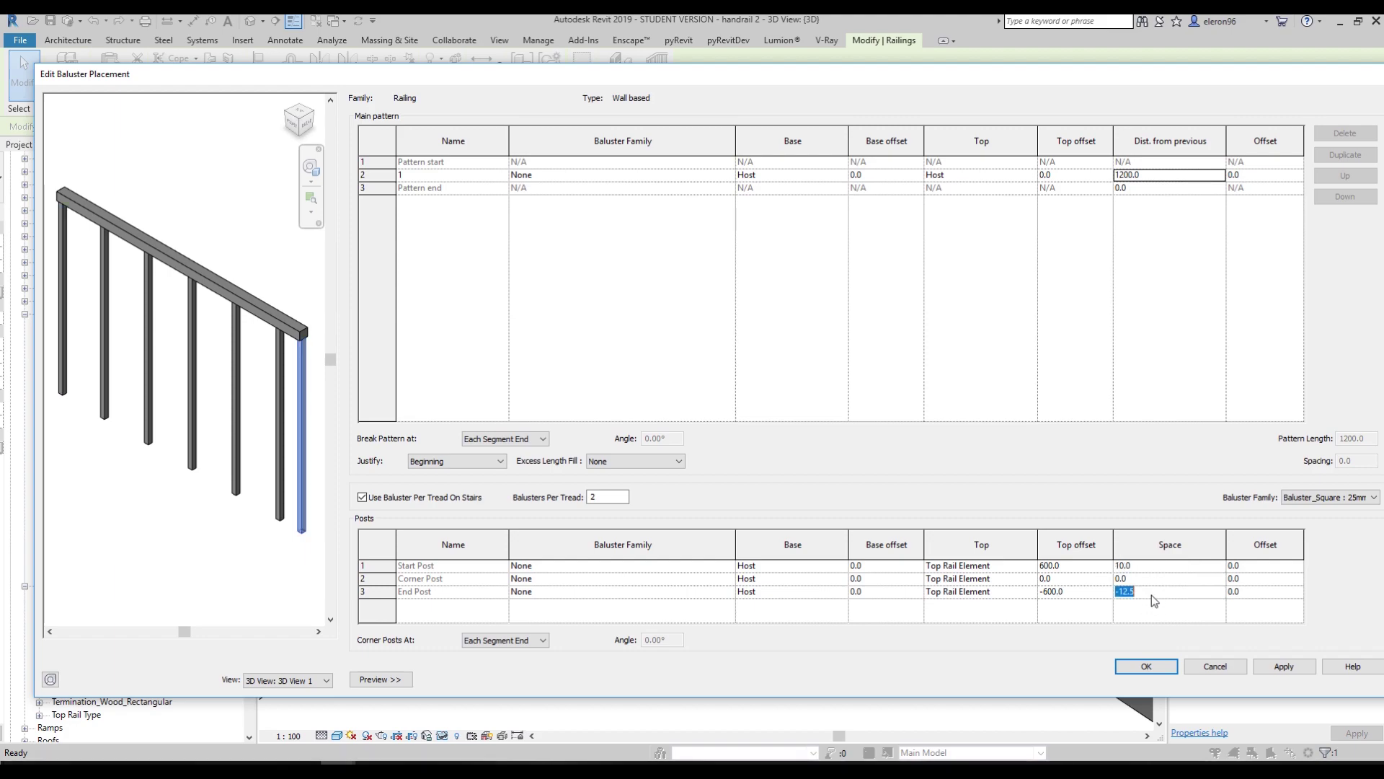
pyautogui.write('-10')
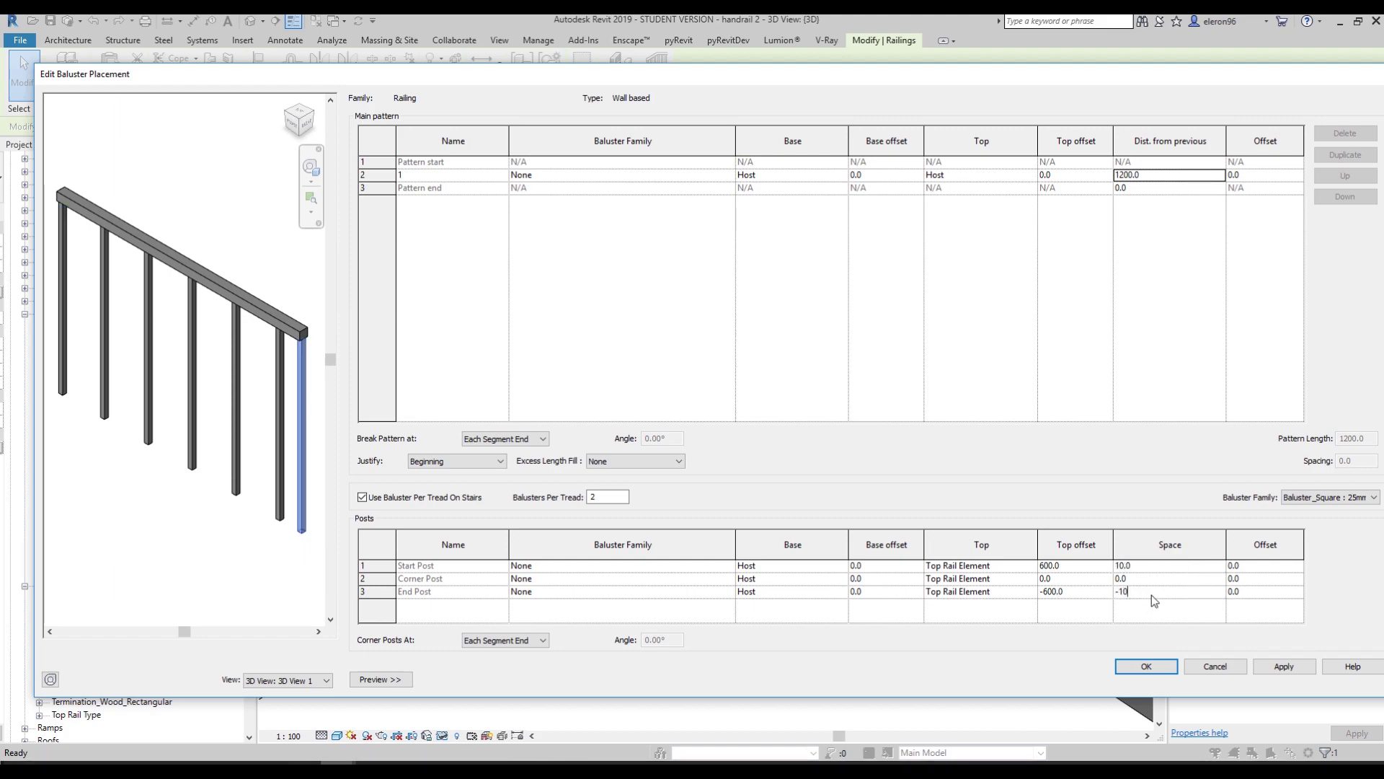
pyautogui.click(1153, 667)
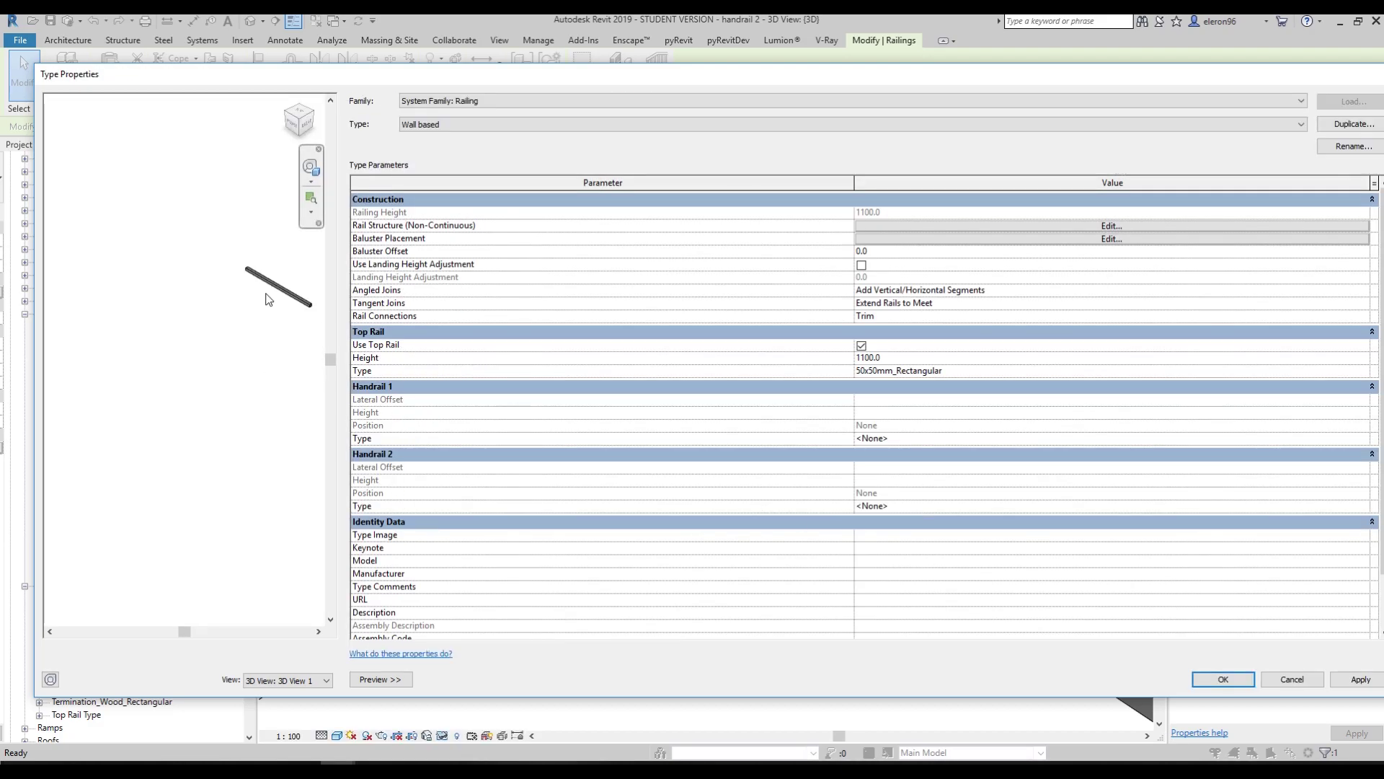
# Open the Pipe - Wall_Mount type properties from the Handrail 1 Type setting
pyautogui.moveTo(286, 287); pyautogui.dragTo(224, 289, button='middle')
pyautogui.scroll(2, 254, 295)
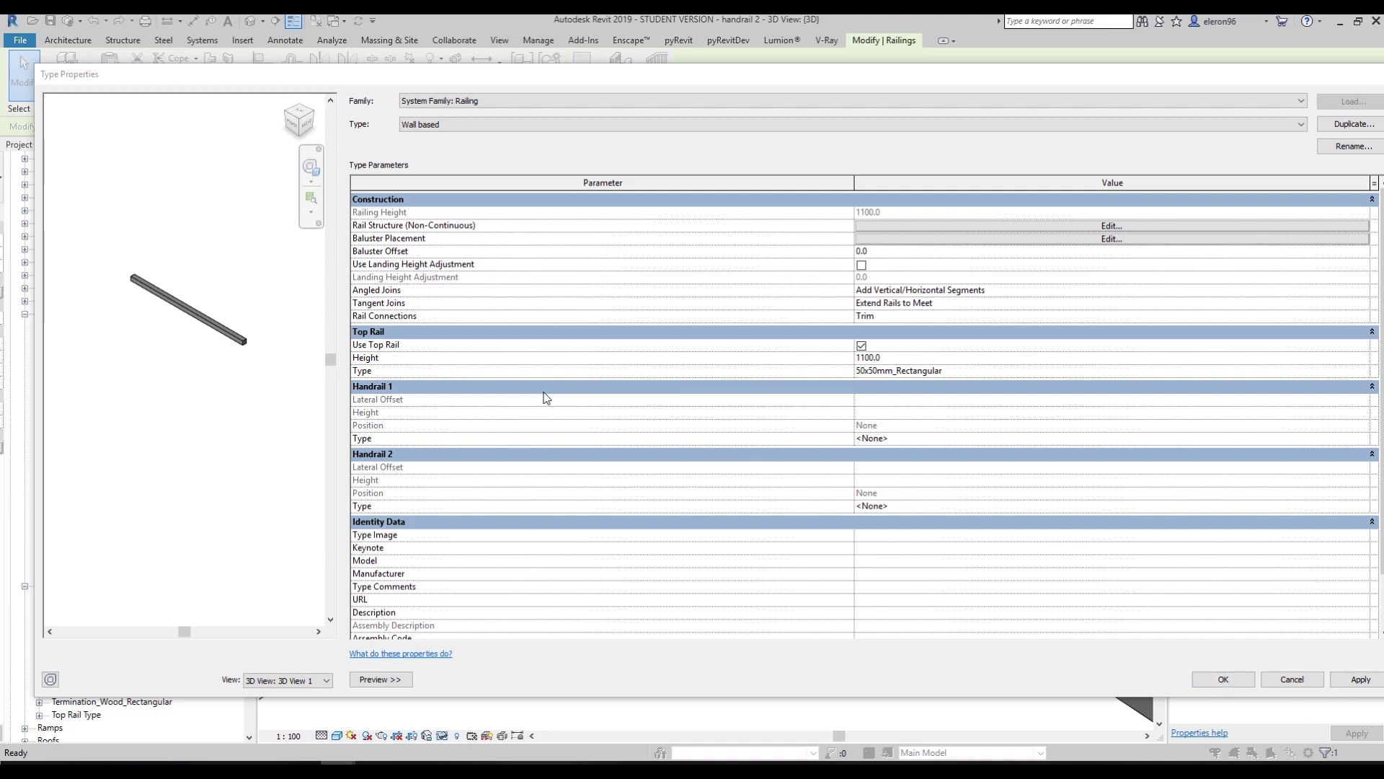
pyautogui.click(1369, 440)
pyautogui.click(1366, 438)
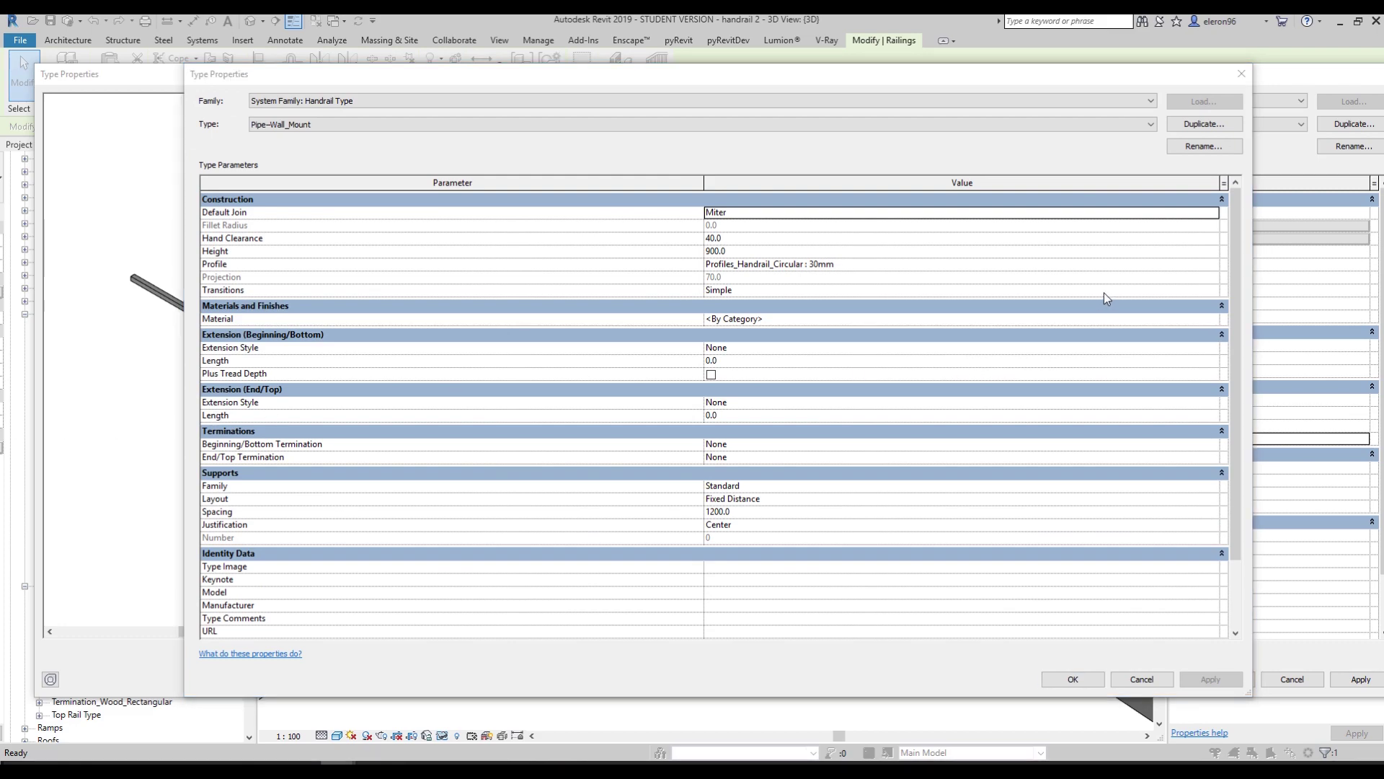
# Set the Pipe-Wall_Mount handrail to Fillet join with radius 50 and hand clearance 60
pyautogui.click(1216, 219)
pyautogui.click(723, 236)
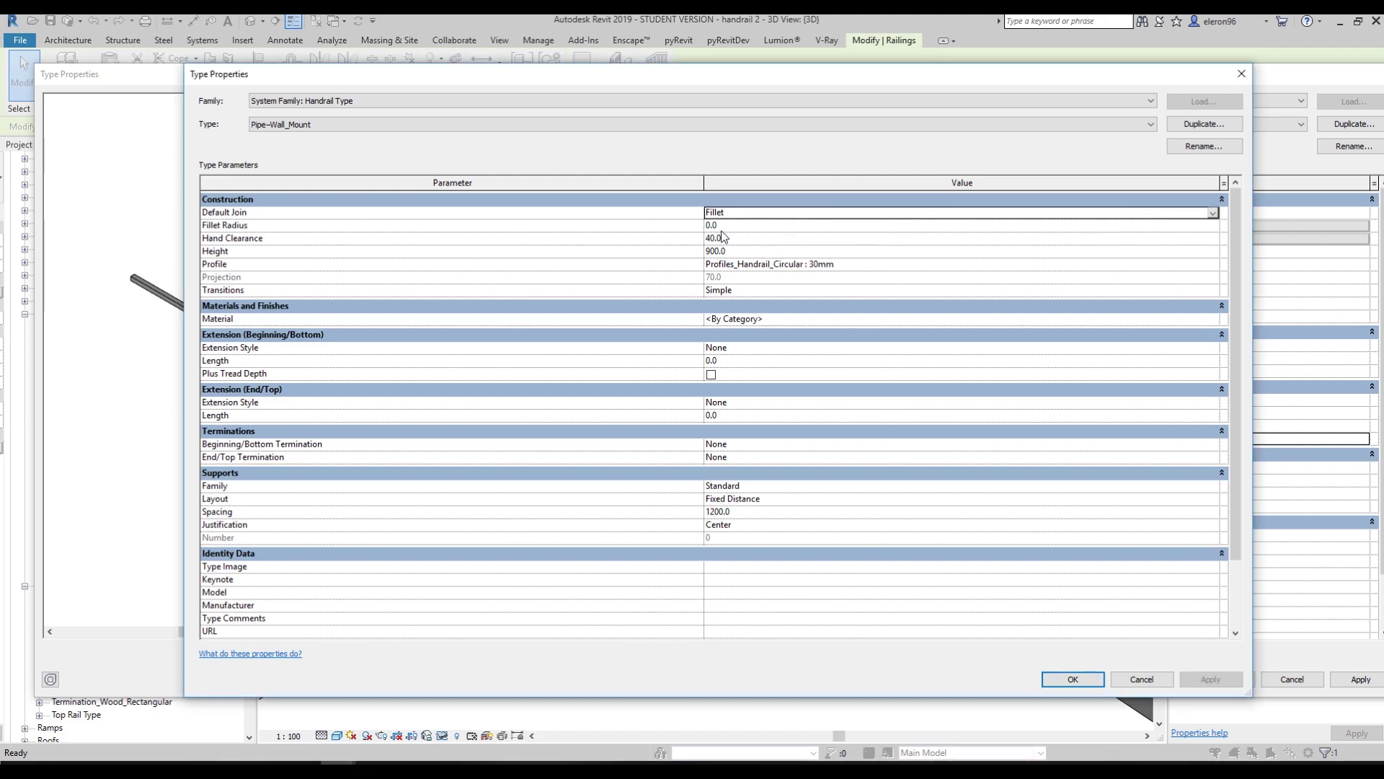
pyautogui.click(750, 228)
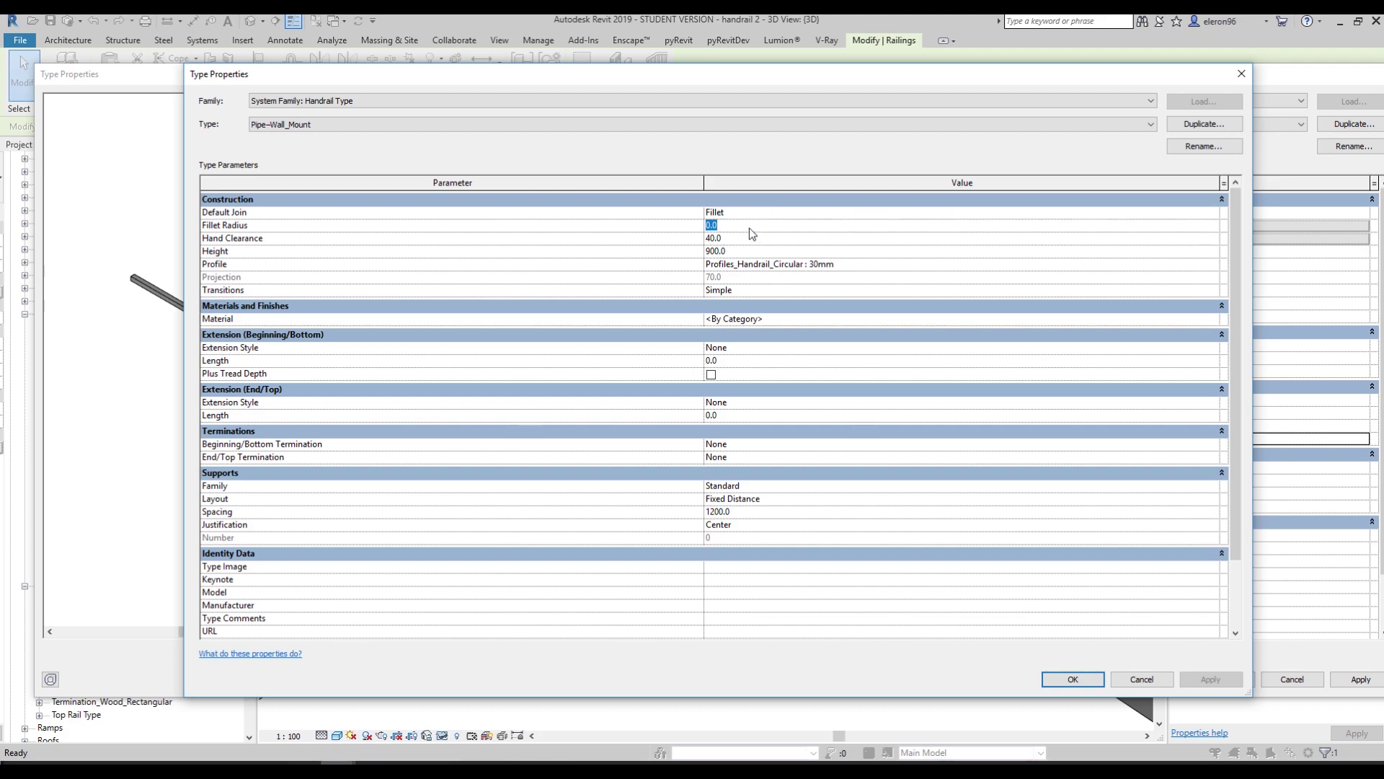
pyautogui.write('50')
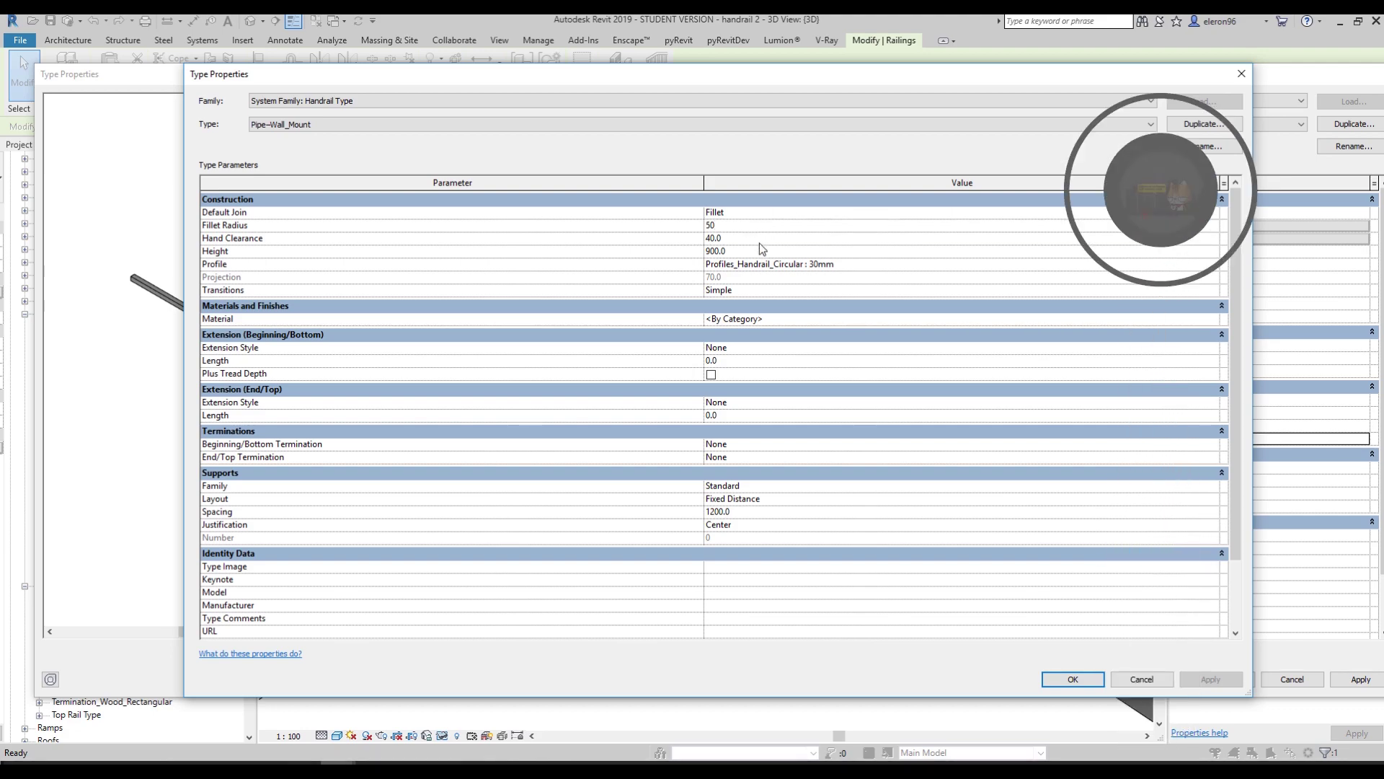
pyautogui.click(761, 239)
pyautogui.write('60')
pyautogui.click(757, 252)
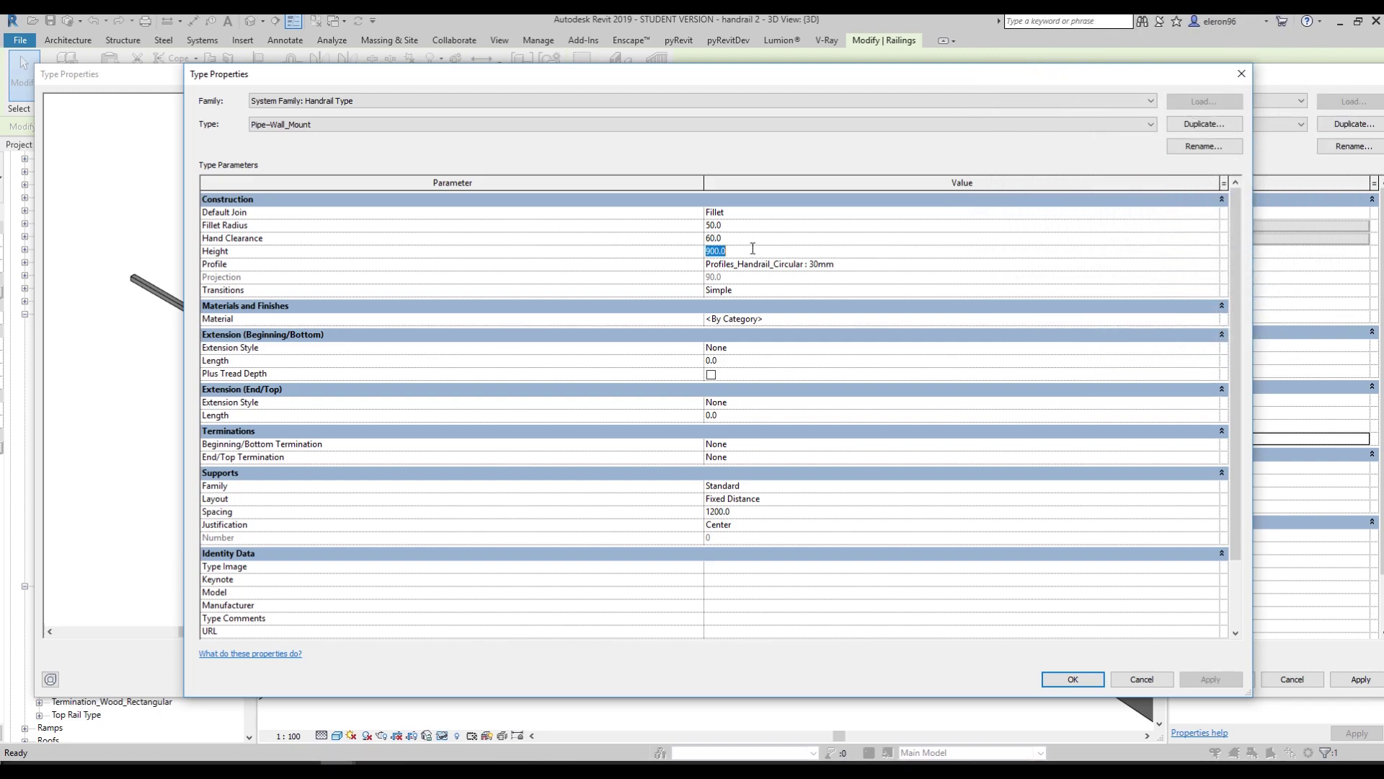
pyautogui.click(307, 125)
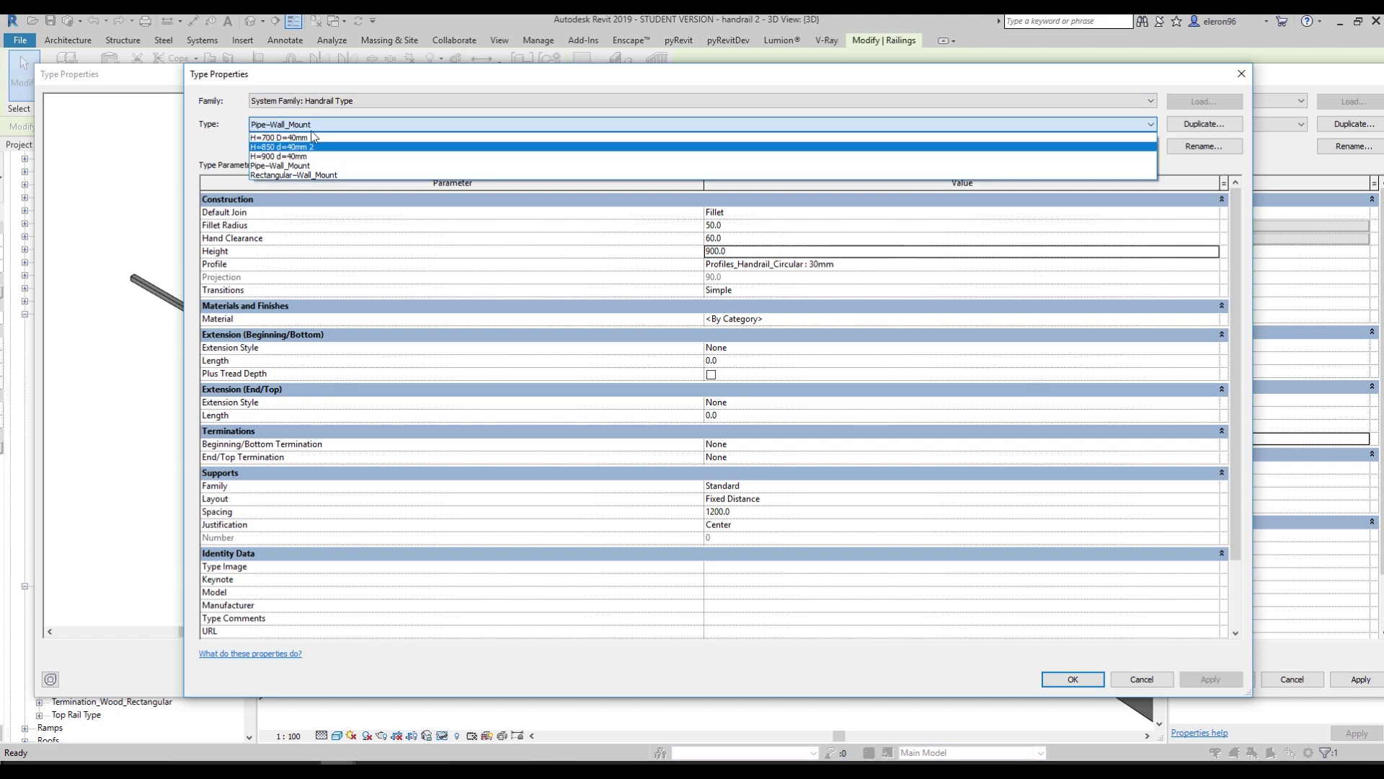
# Try duplicating the handrail type as 'H=900 D=40mm', then dismiss the name conflict and close
pyautogui.click(319, 124)
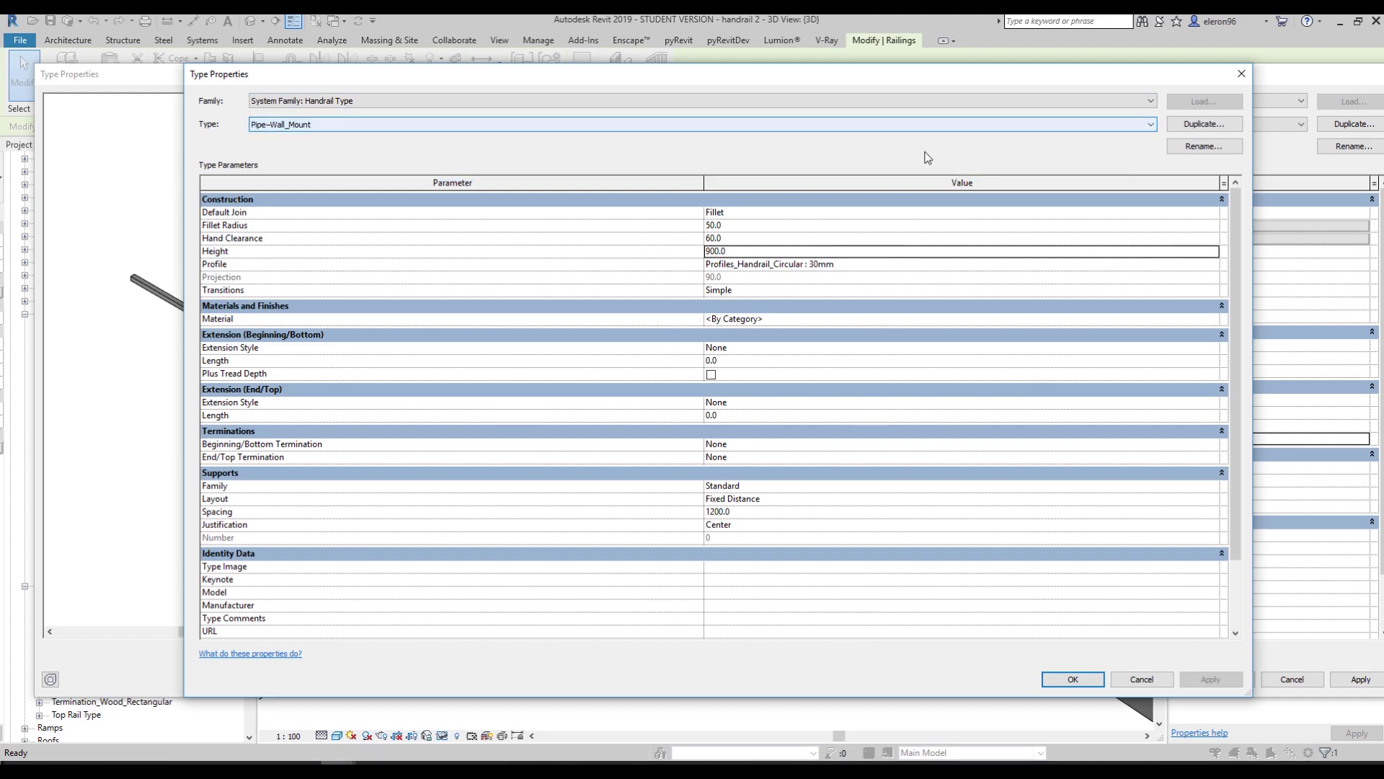
pyautogui.click(1194, 124)
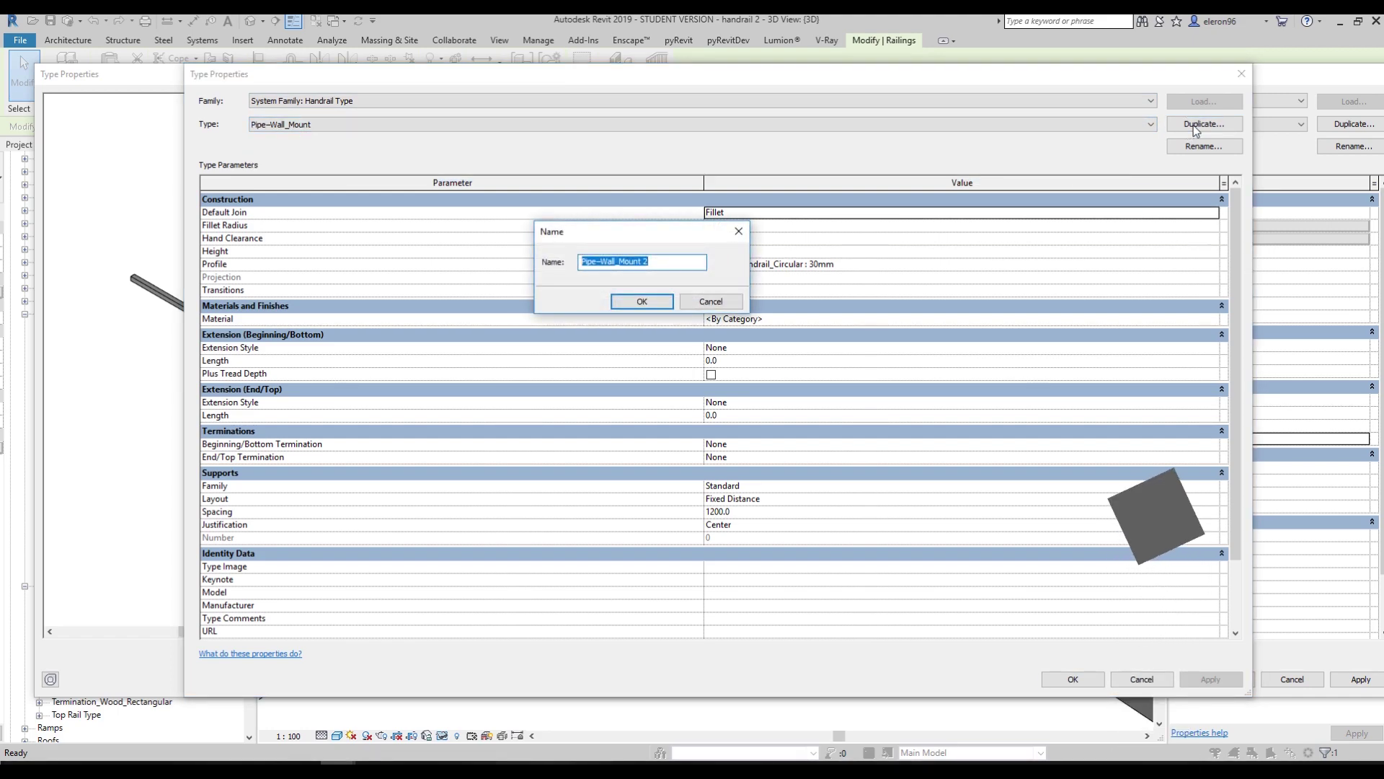
pyautogui.write('H')
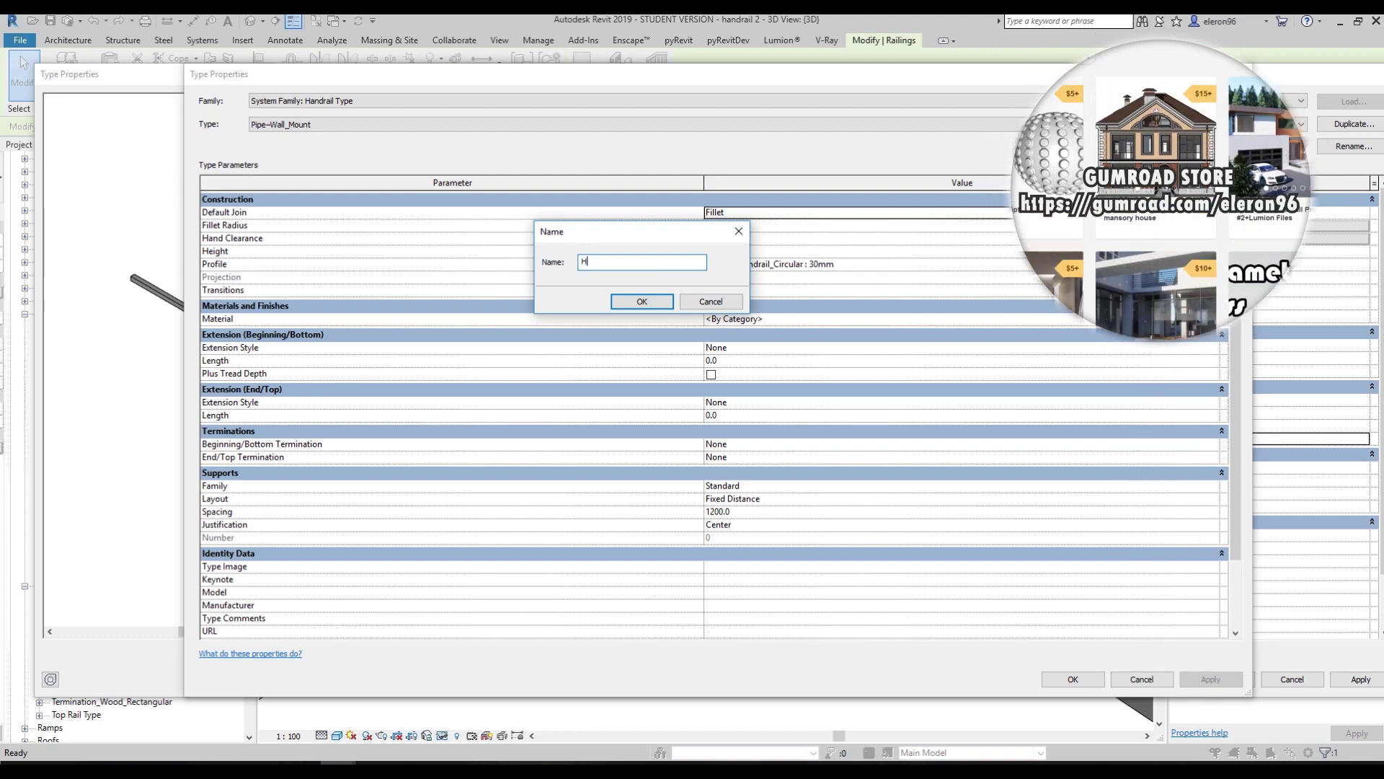
pyautogui.write('=900')
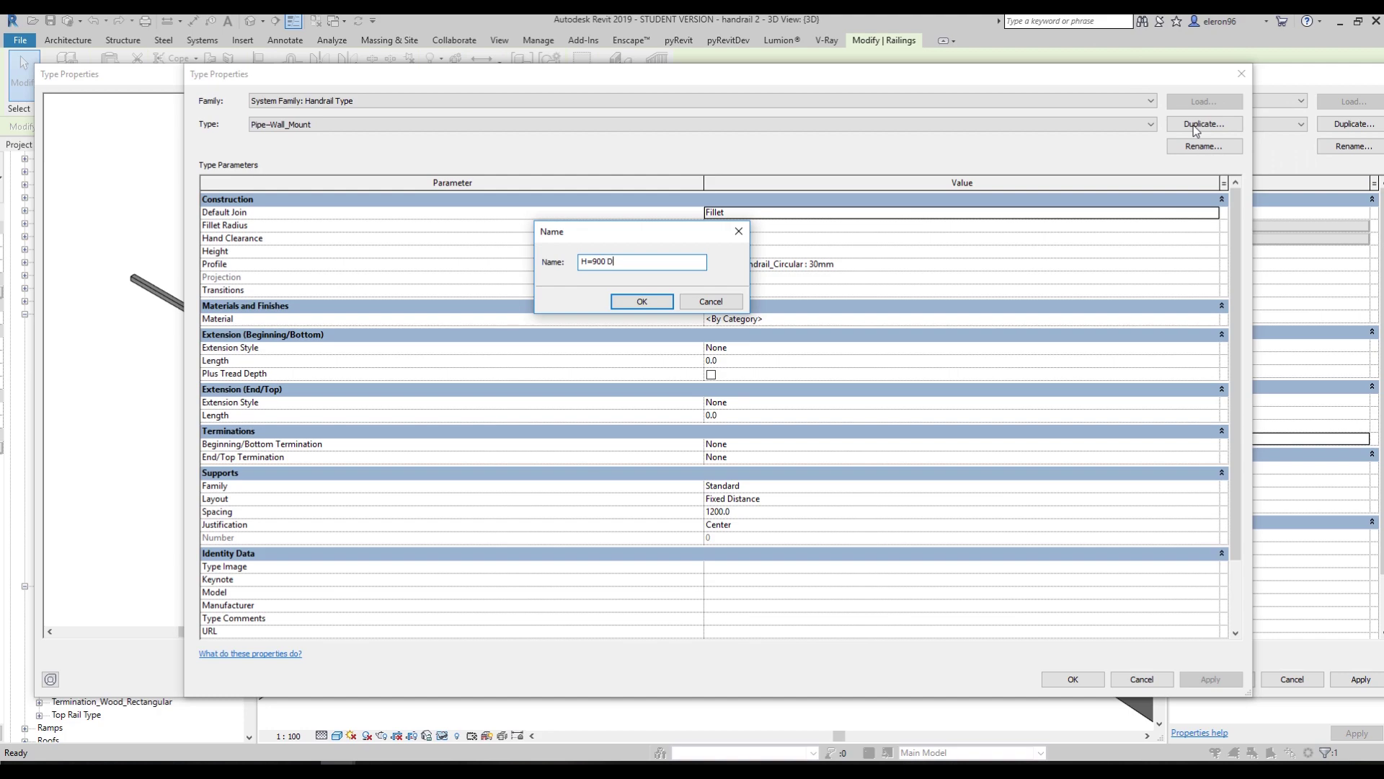
pyautogui.write('D=40mm')
pyautogui.click(657, 300)
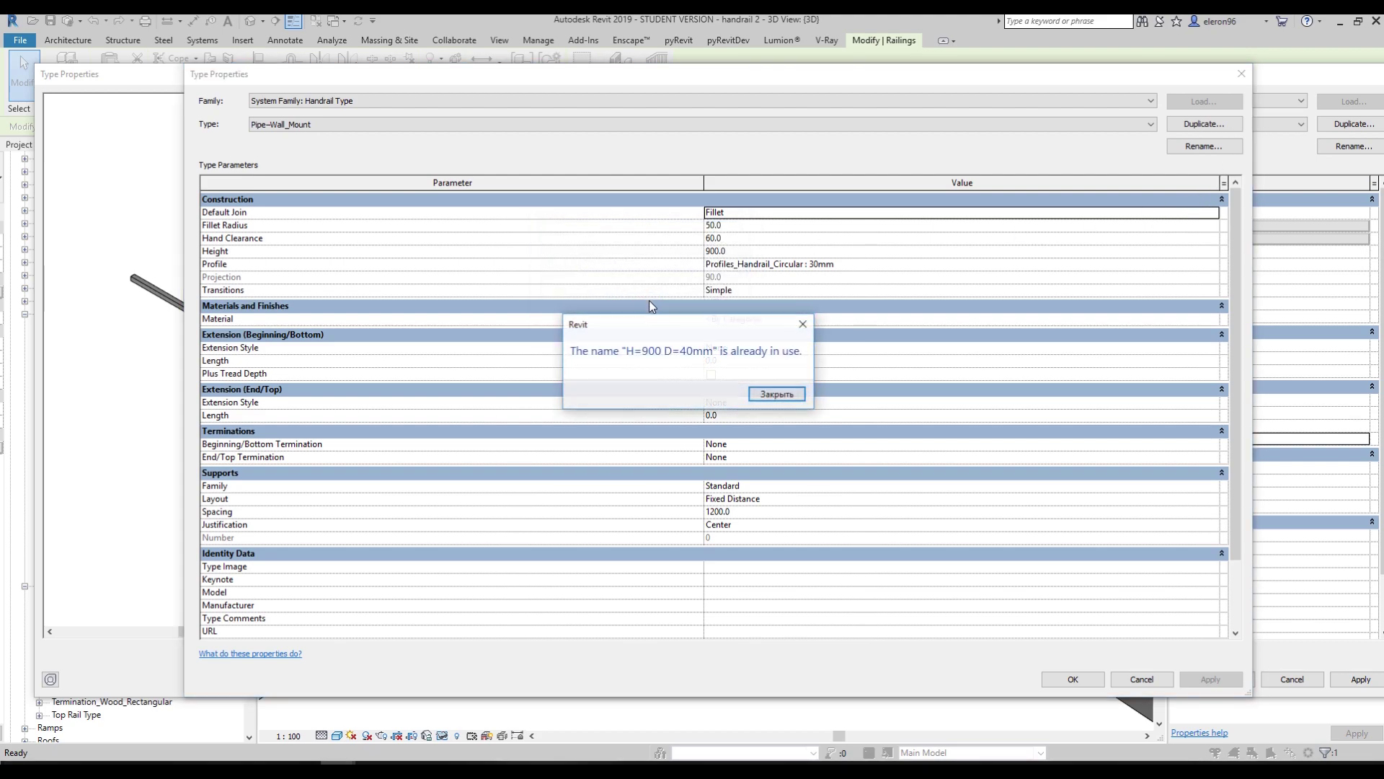
pyautogui.click(776, 394)
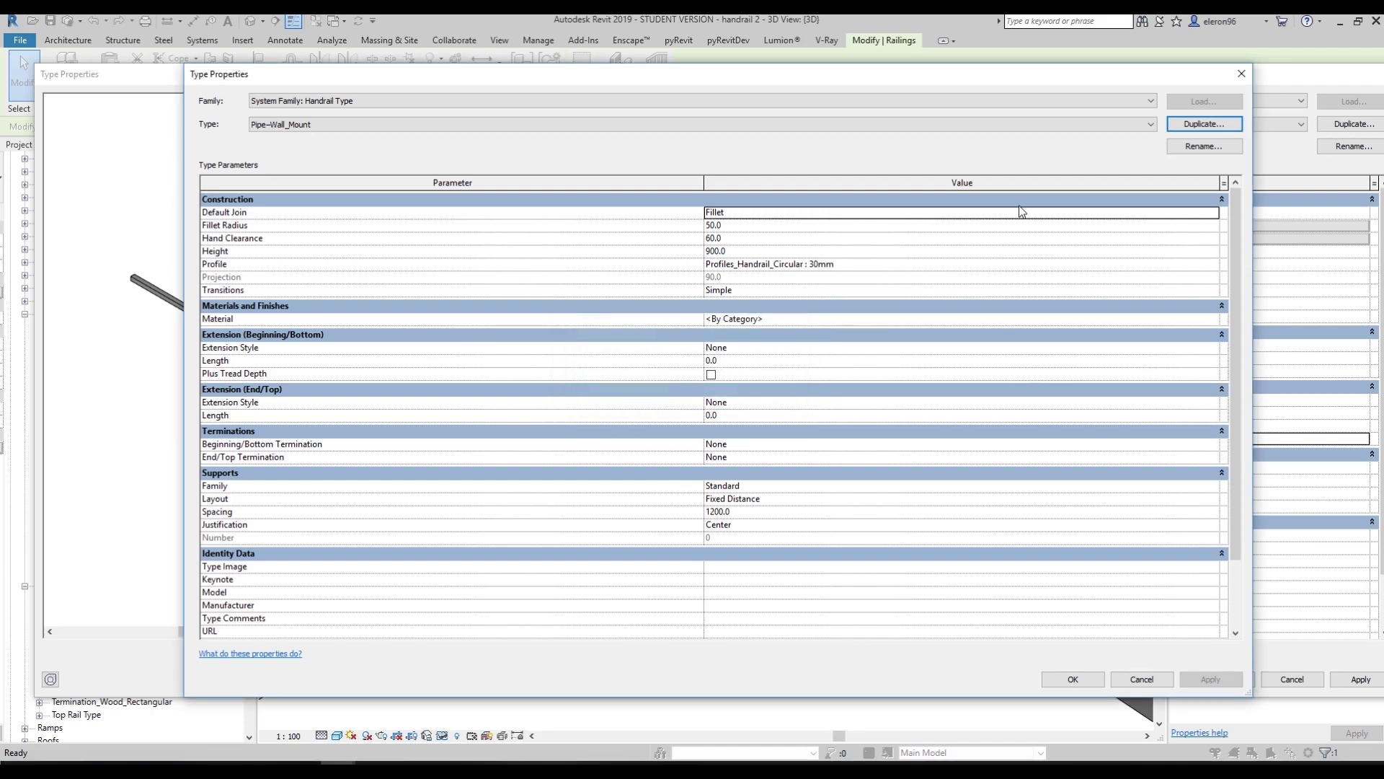
pyautogui.click(1241, 73)
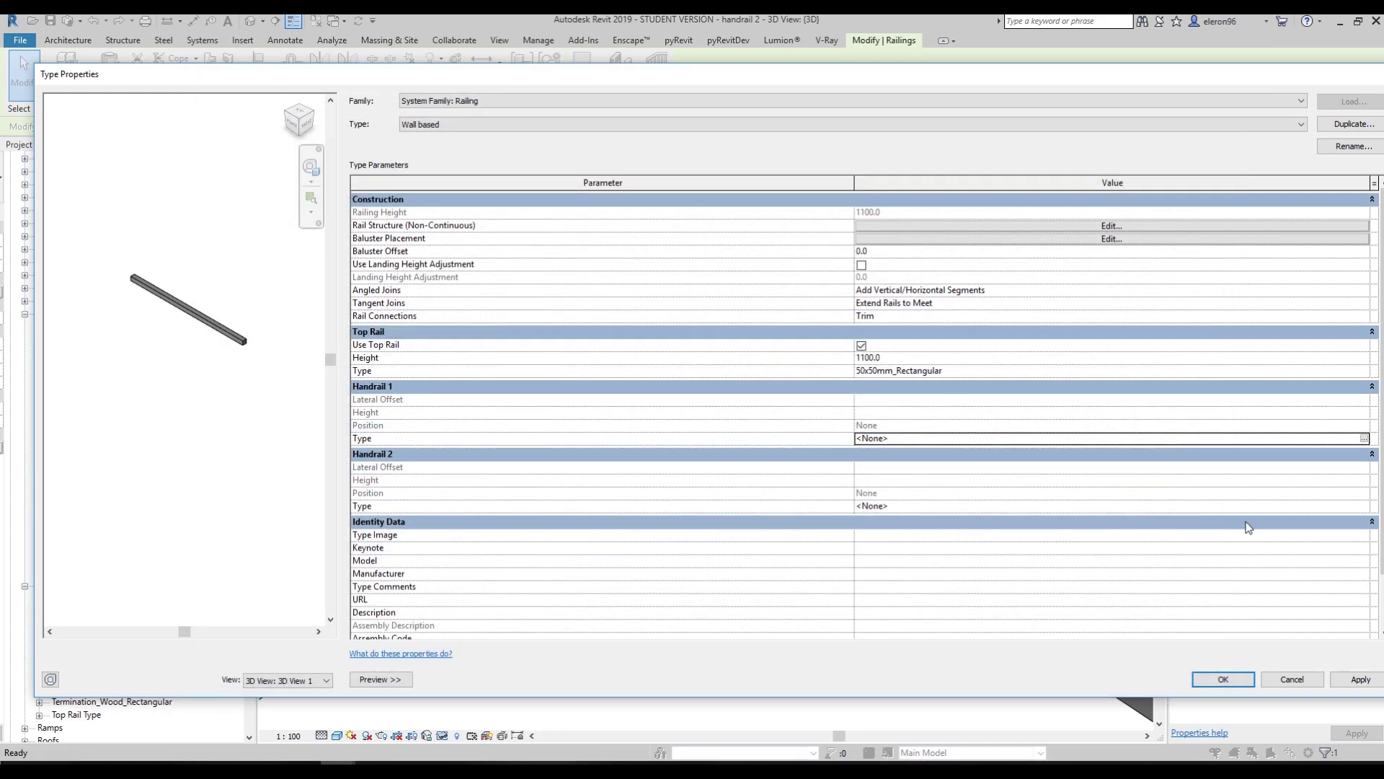
# Duplicate Pipe-Wall_Mount from Handrail 1 as 'D=900 H 40mm type 2'
pyautogui.click(1364, 438)
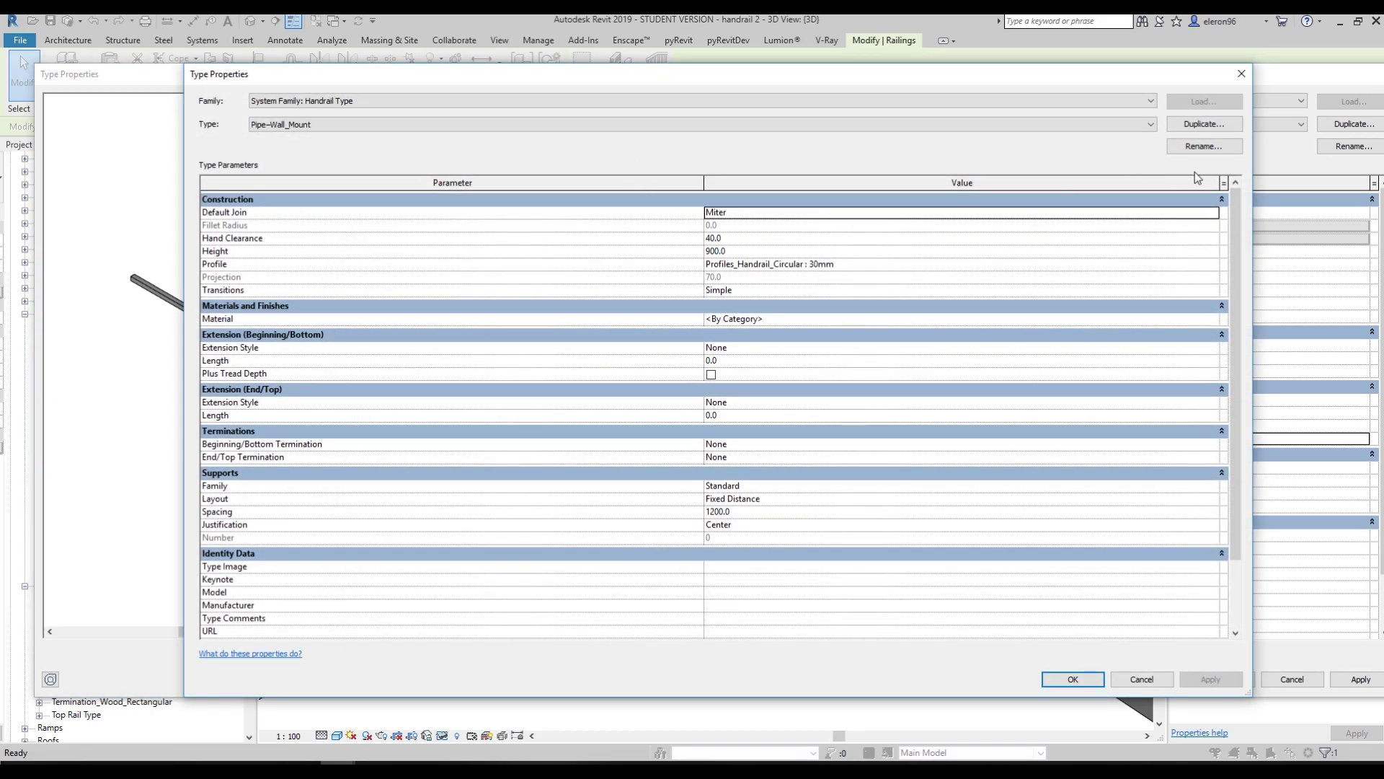
pyautogui.click(1204, 130)
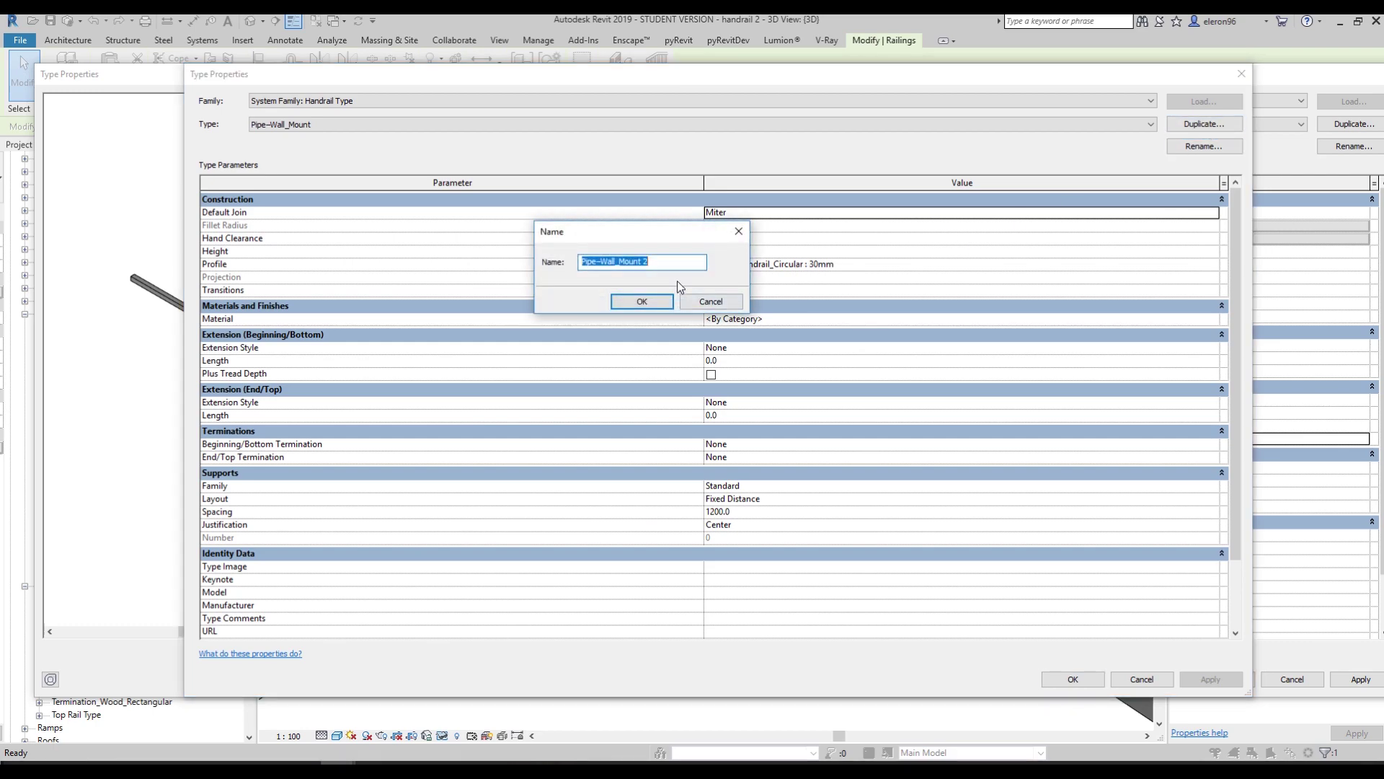
pyautogui.write('D=900 ')
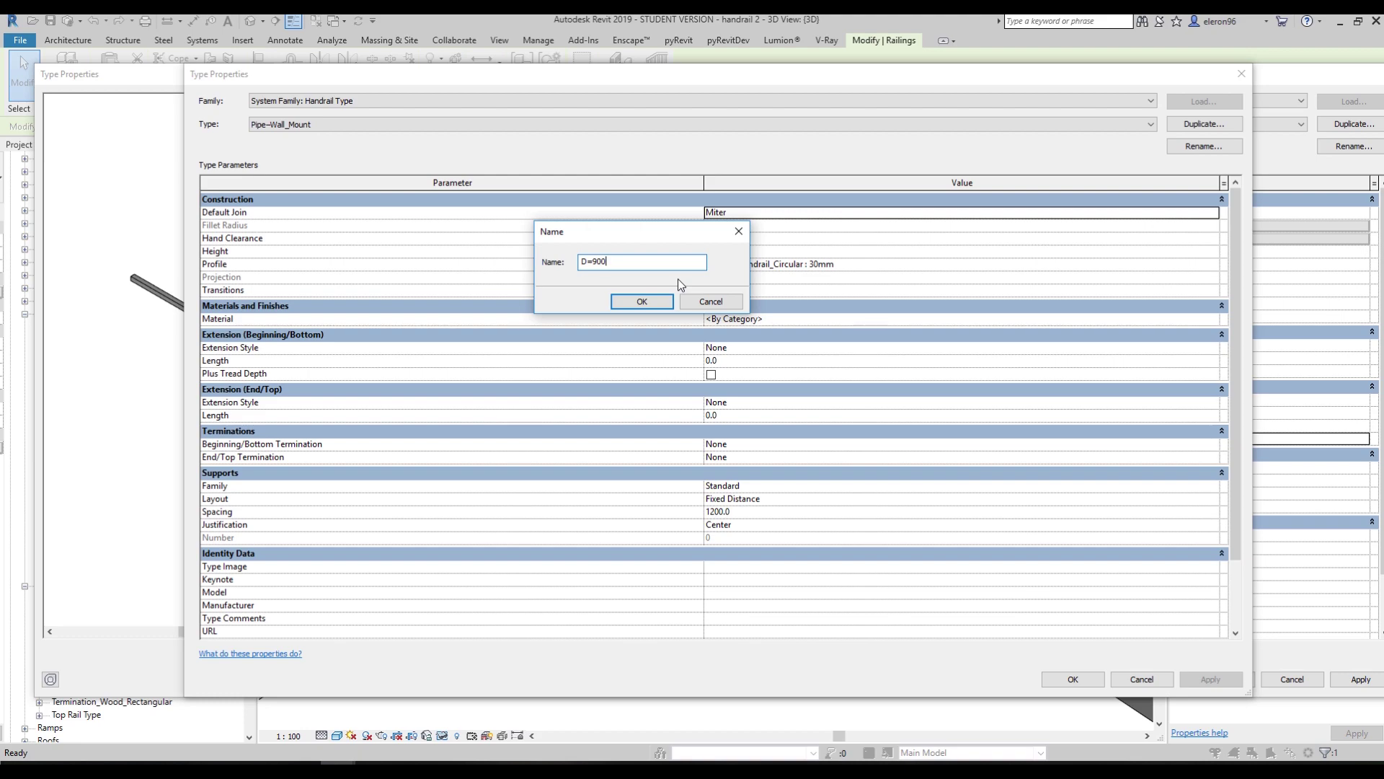
pyautogui.write('H 40mm type 2')
pyautogui.click(642, 302)
# Set the handrail's default join to Fillet and enter a hand clearance of 60
pyautogui.click(764, 214)
pyautogui.click(1214, 214)
pyautogui.click(746, 239)
pyautogui.click(745, 229)
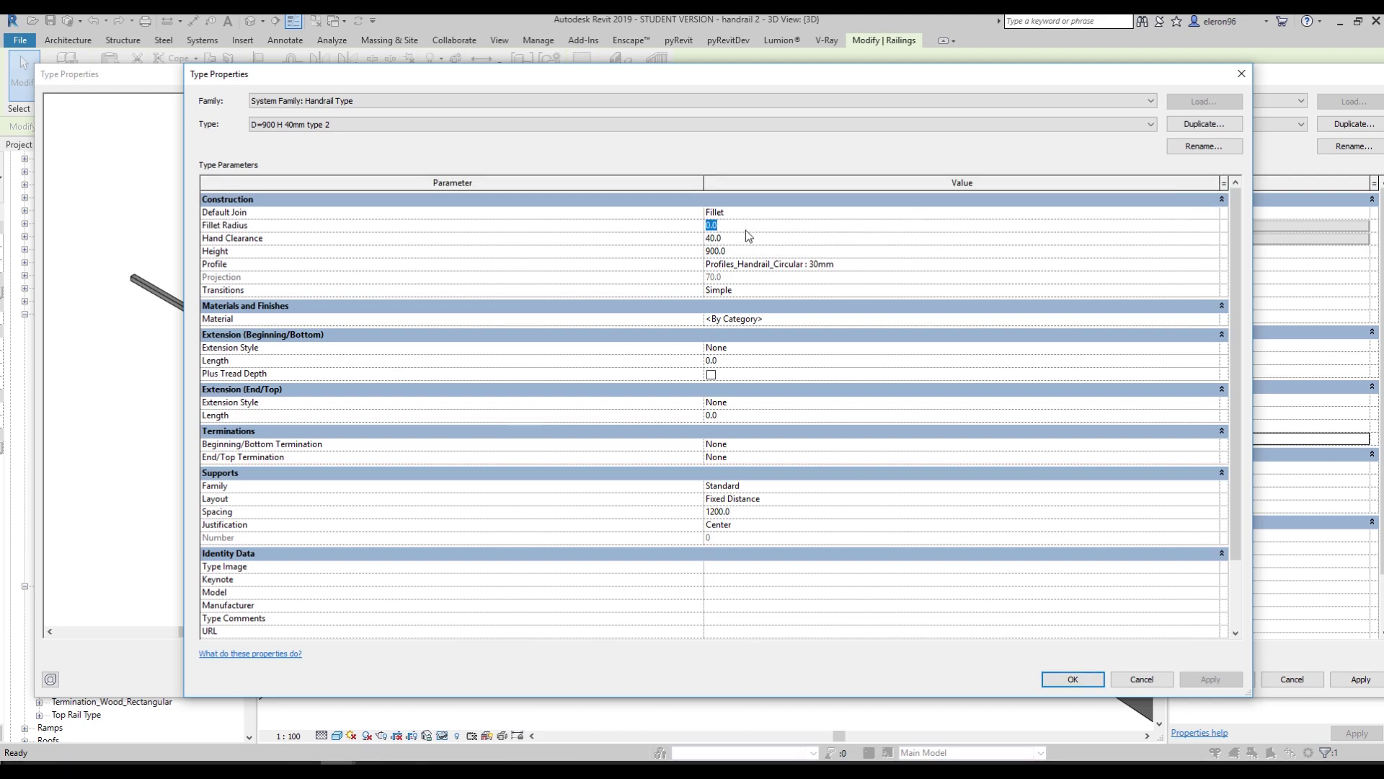
pyautogui.click(746, 236)
pyautogui.write('60')
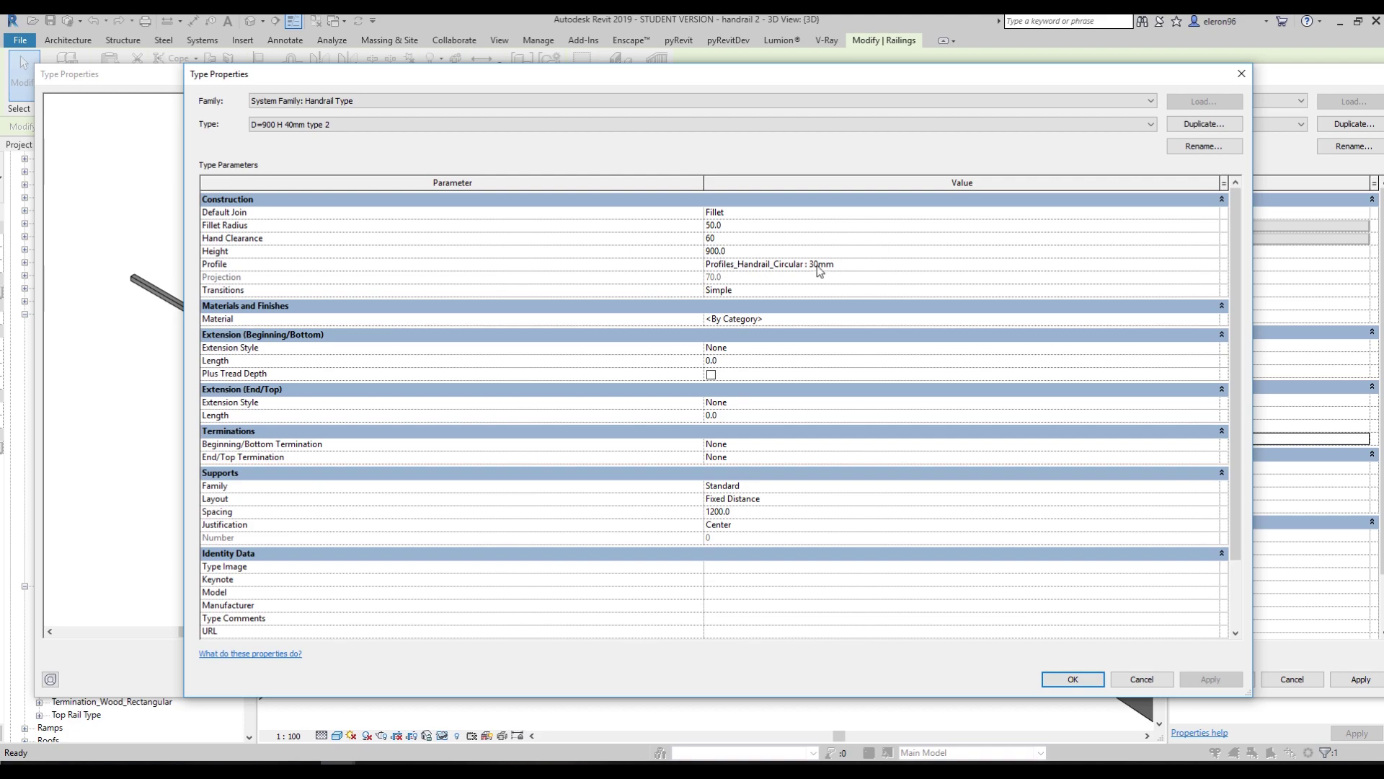
# Choose the Circular 40mm profile, no transitions, and 700 support spacing
pyautogui.click(1213, 264)
pyautogui.click(844, 308)
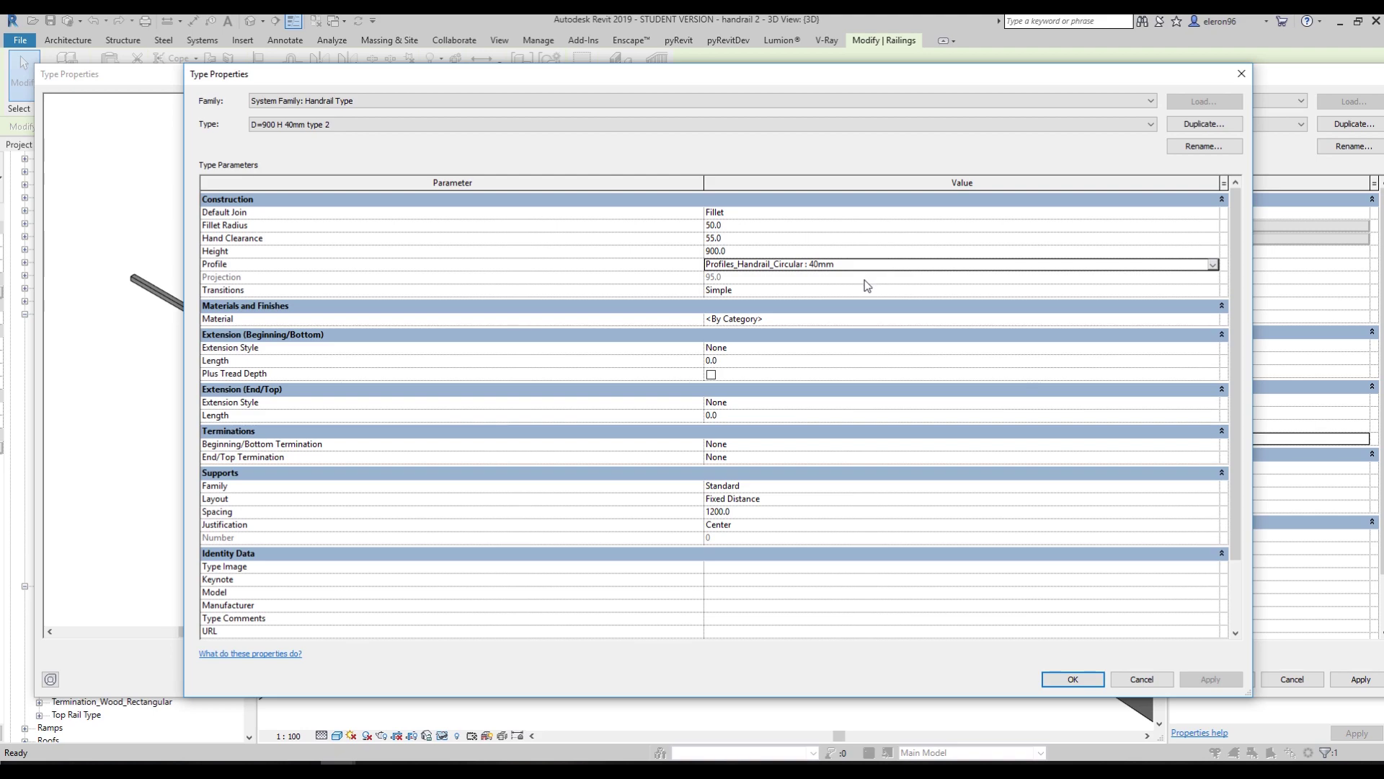
pyautogui.click(1214, 289)
pyautogui.click(718, 303)
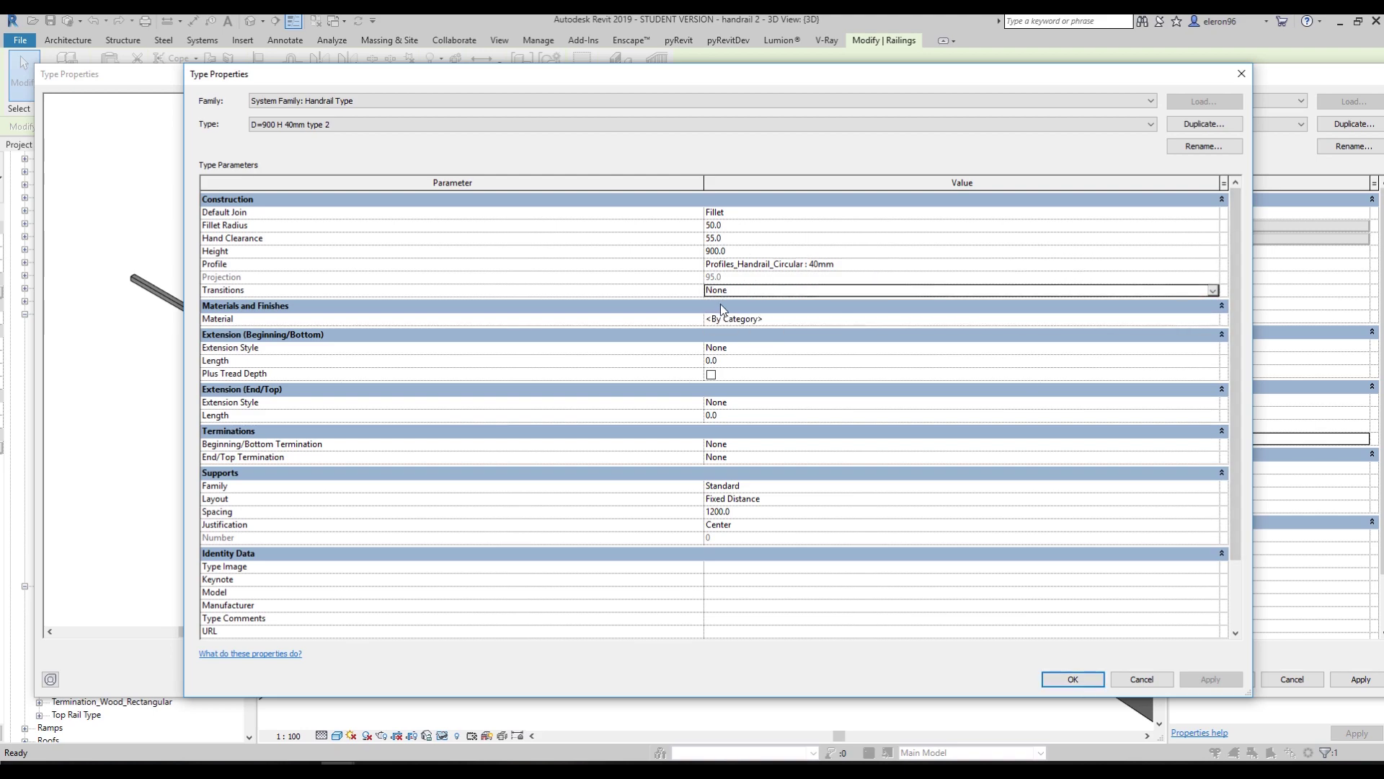
pyautogui.click(747, 511)
pyautogui.write('700')
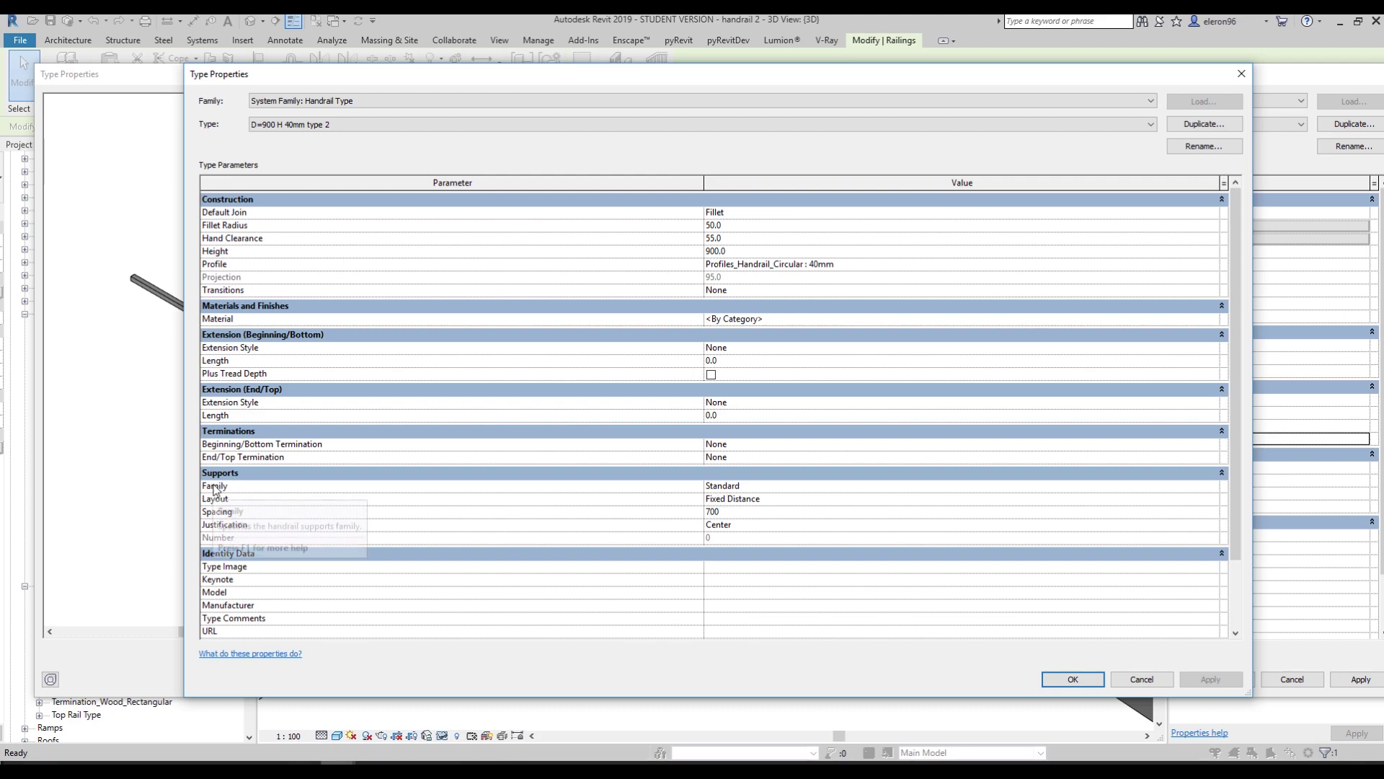
# Confirm the handrail and railing type dialogs and keep the outer railing on Wall based
pyautogui.click(1076, 678)
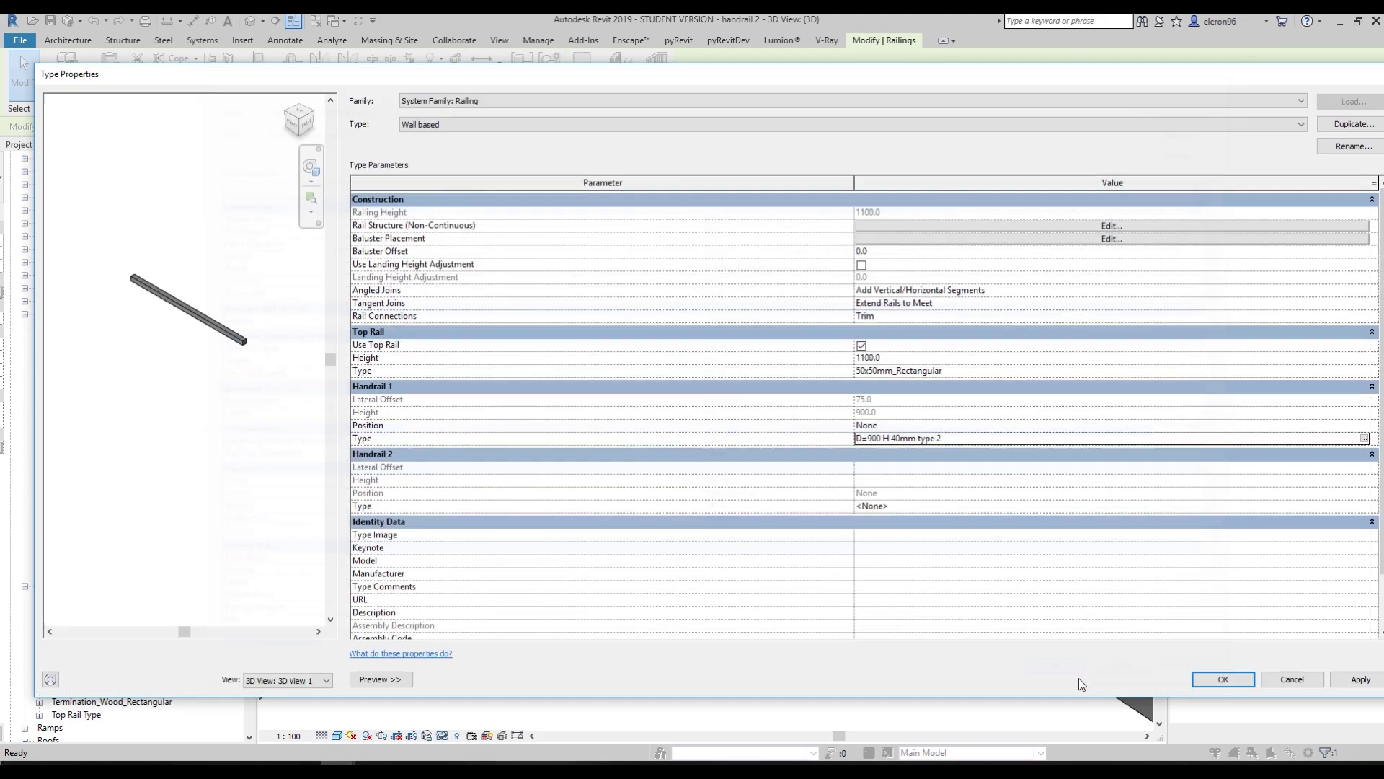
pyautogui.click(1223, 681)
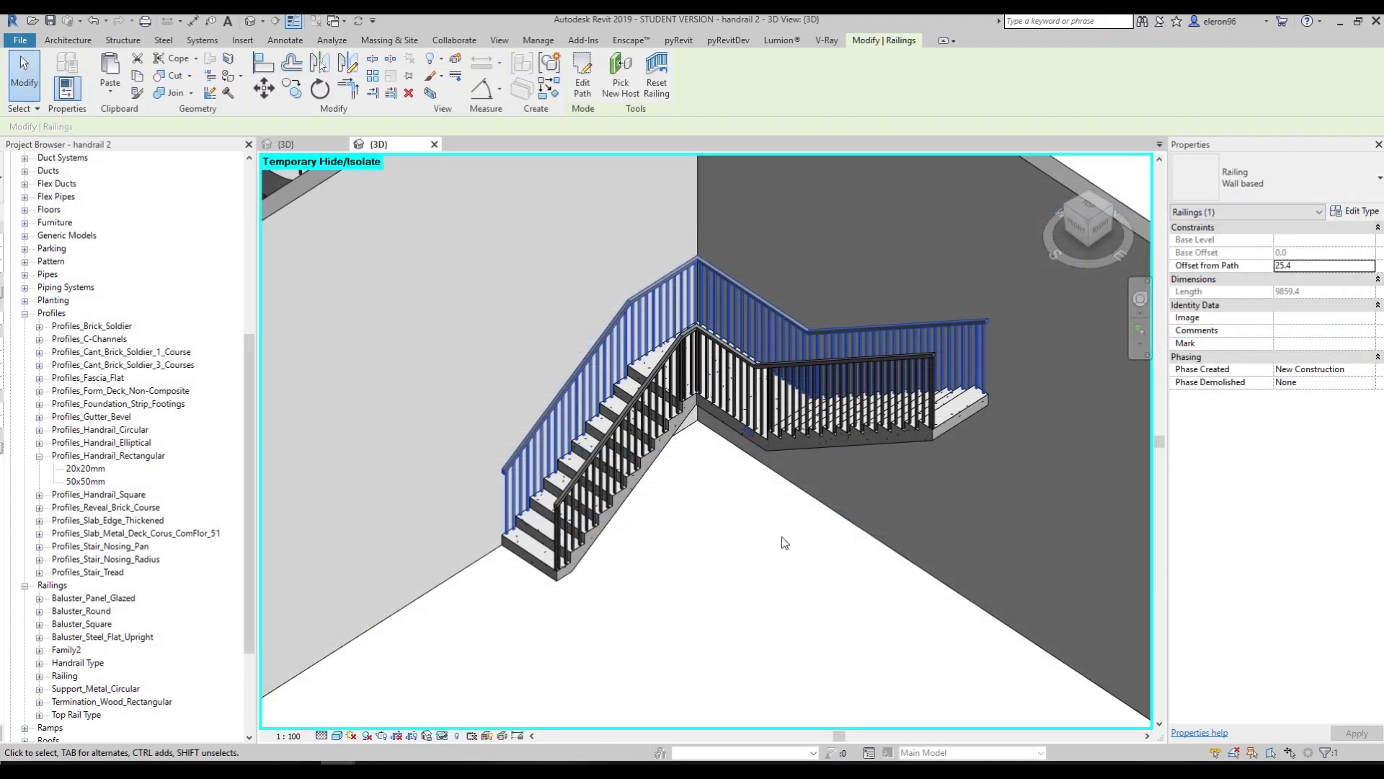
pyautogui.click(781, 535)
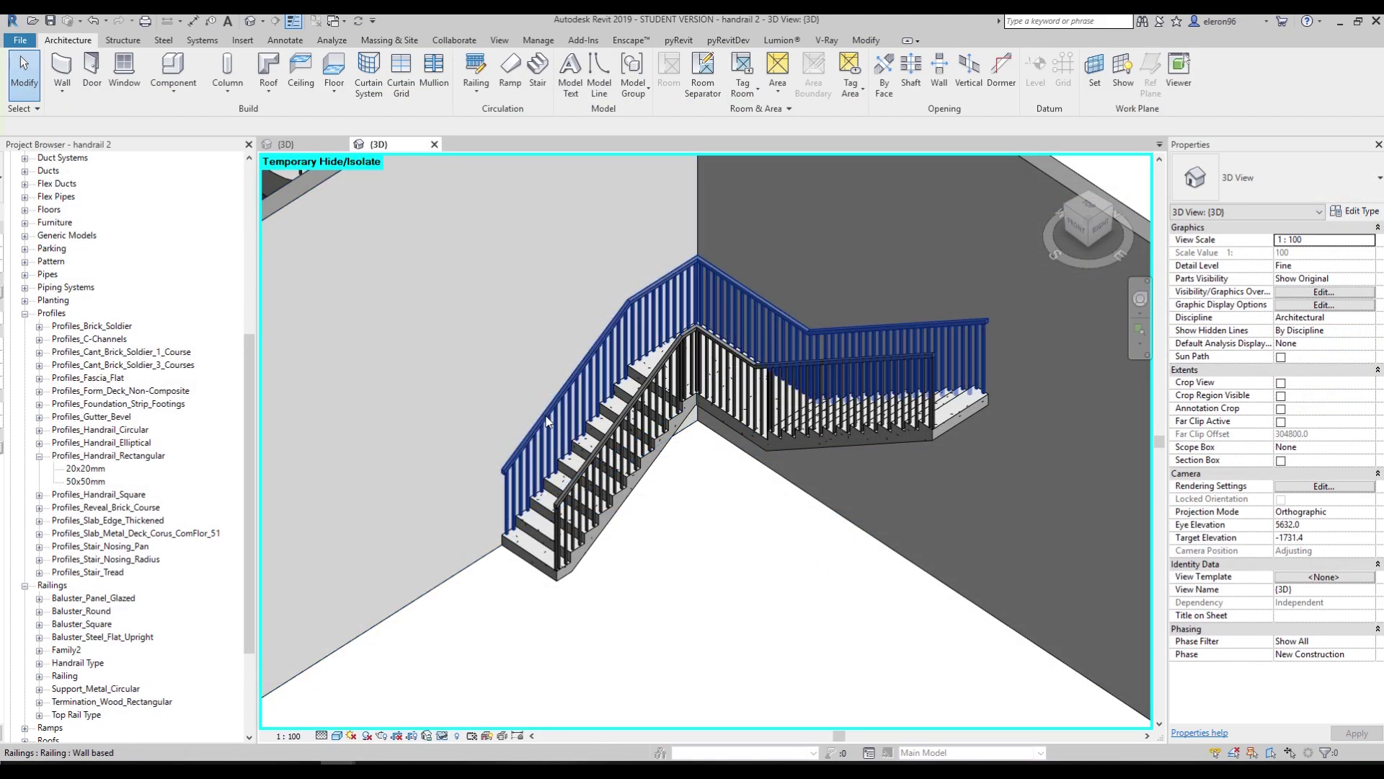
pyautogui.click(537, 417)
pyautogui.click(1258, 198)
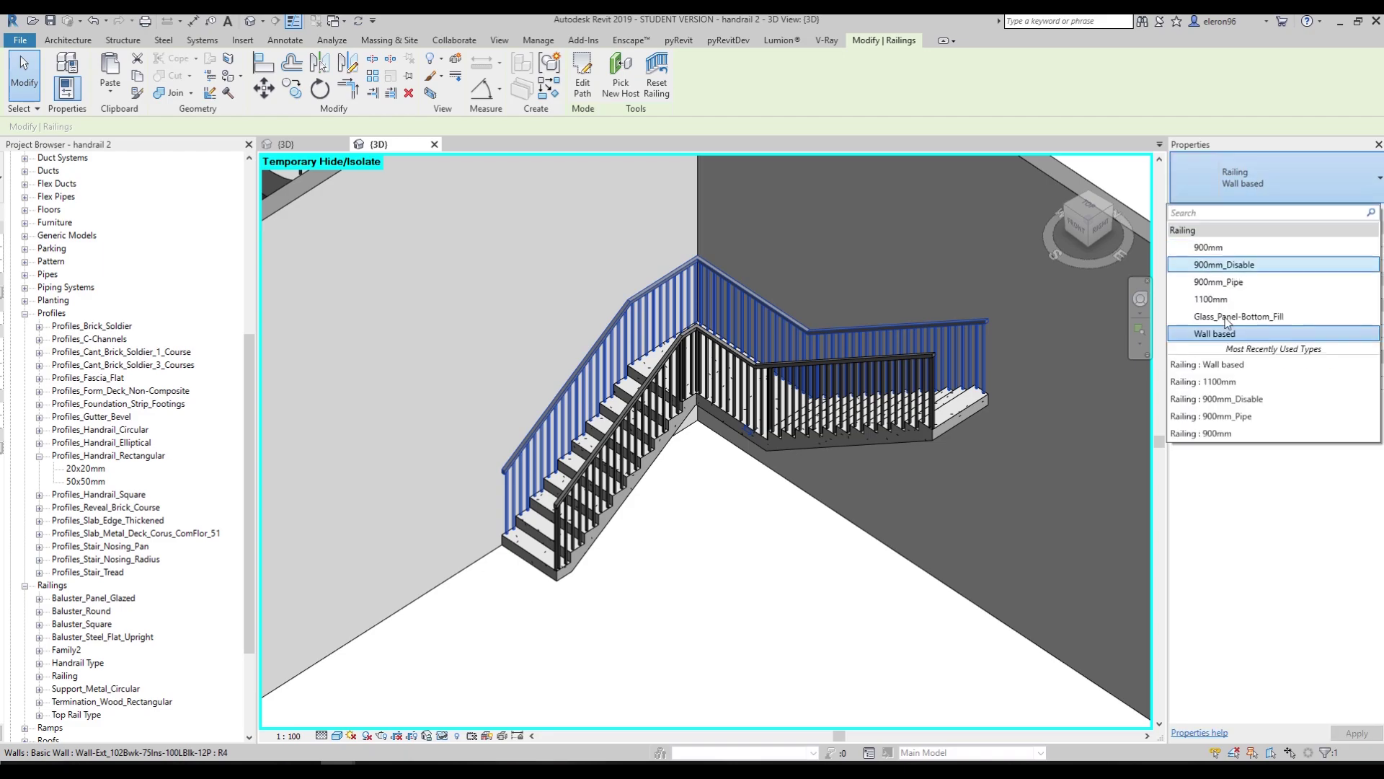
pyautogui.click(1226, 334)
pyautogui.click(763, 514)
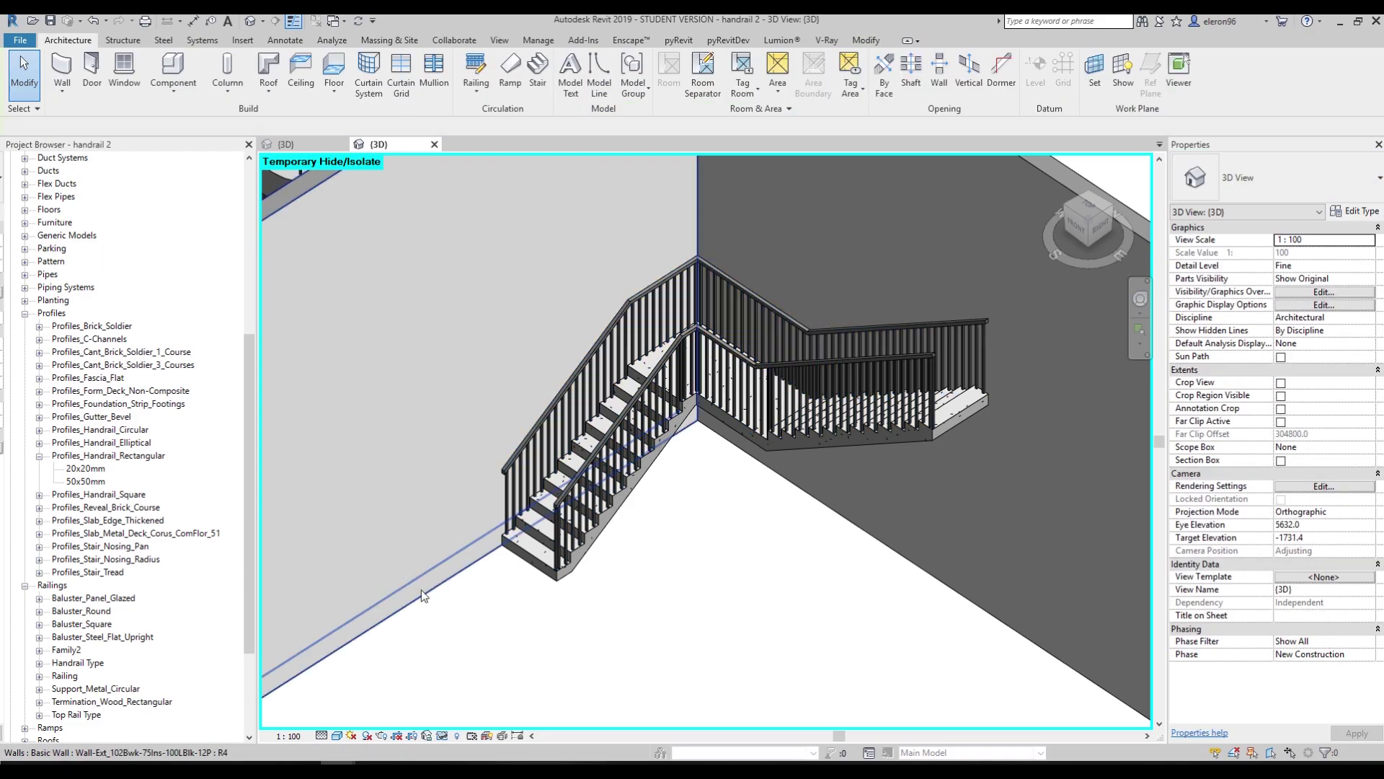
# Open the Support_Metal_Circular family from the Project Browser for editing
pyautogui.click(26, 315)
pyautogui.scroll(3, 90, 263)
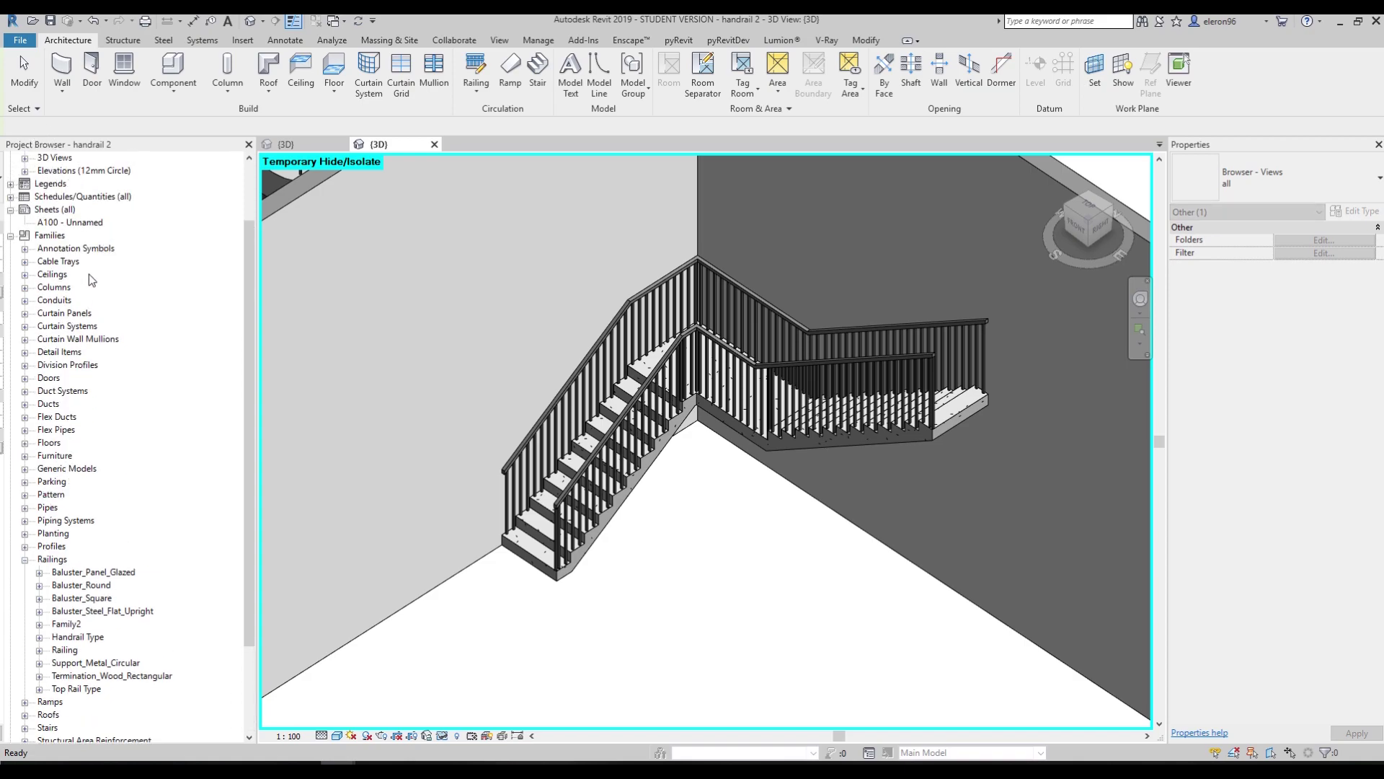
pyautogui.scroll(-2, 80, 373)
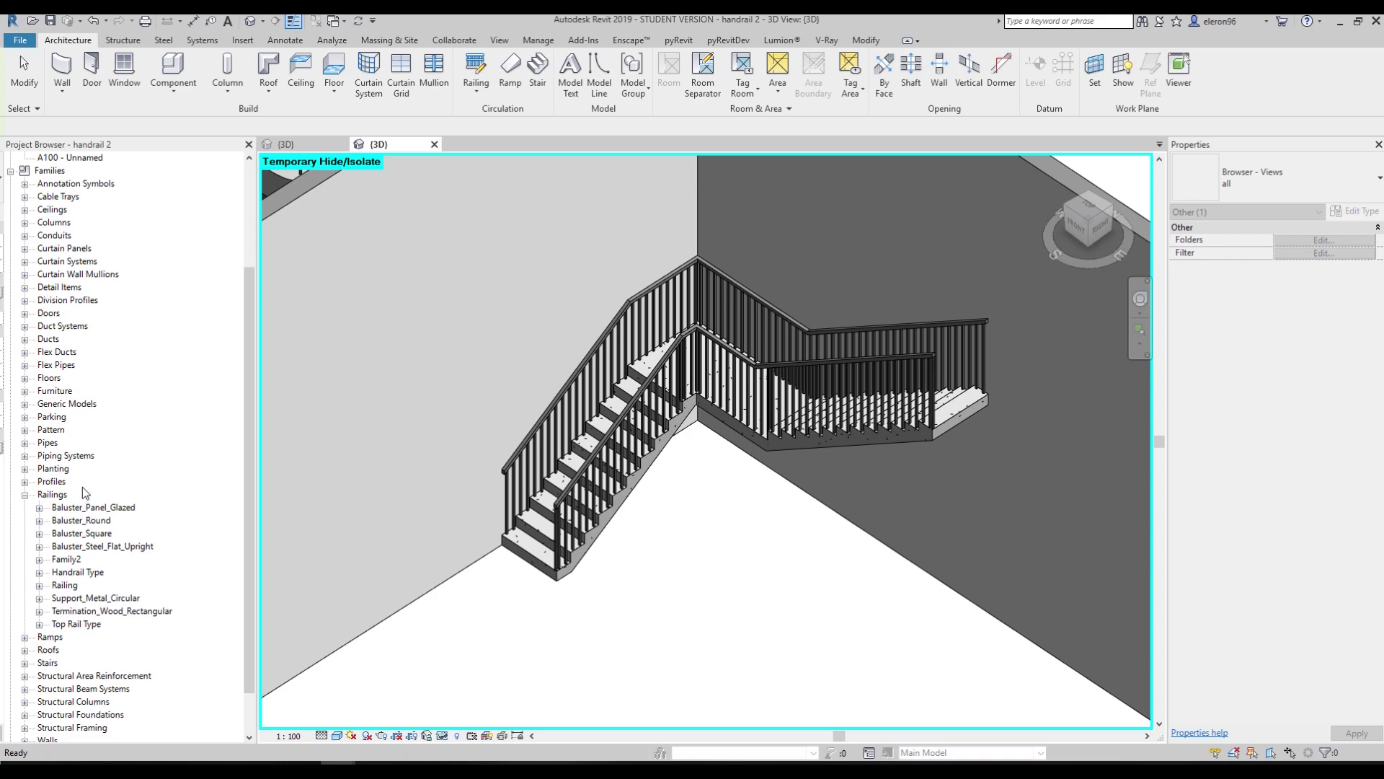
pyautogui.scroll(-2, 84, 486)
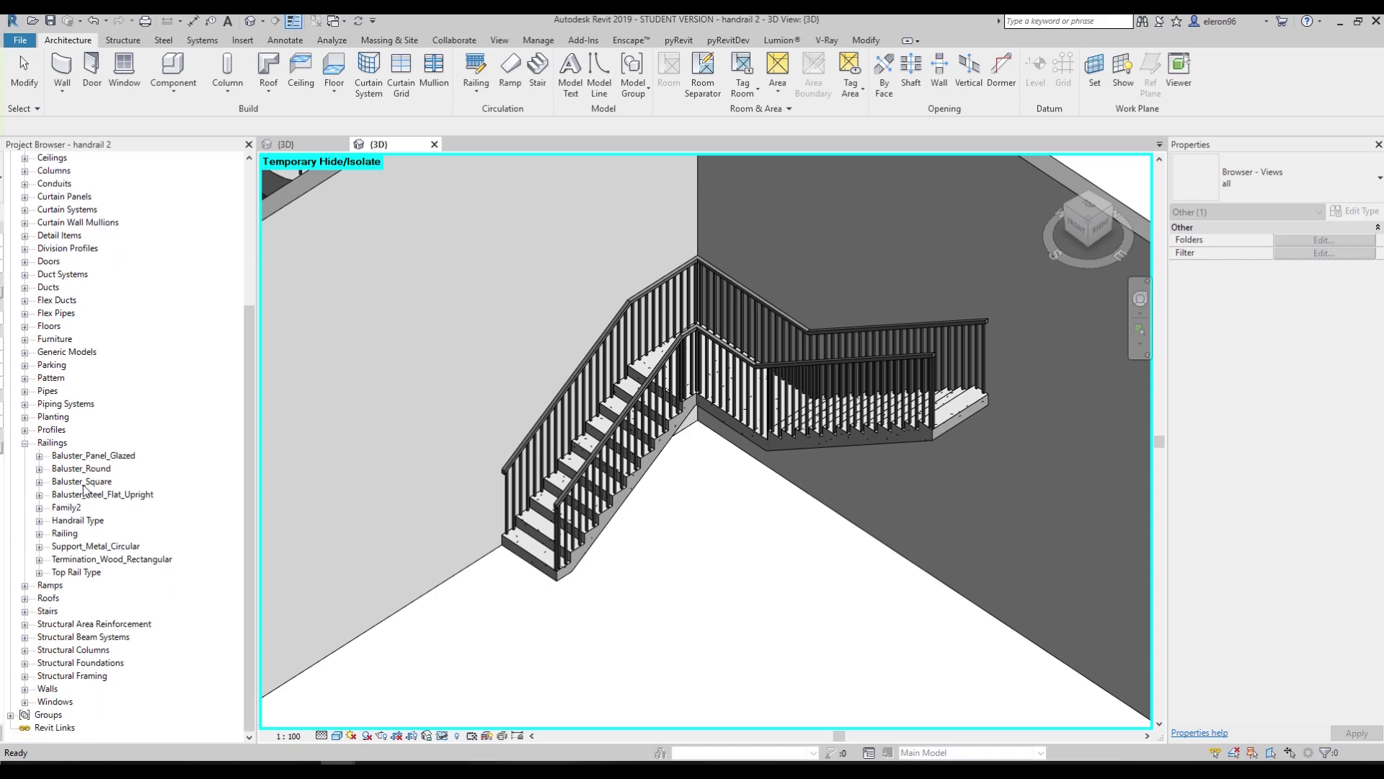
pyautogui.click(400, 507)
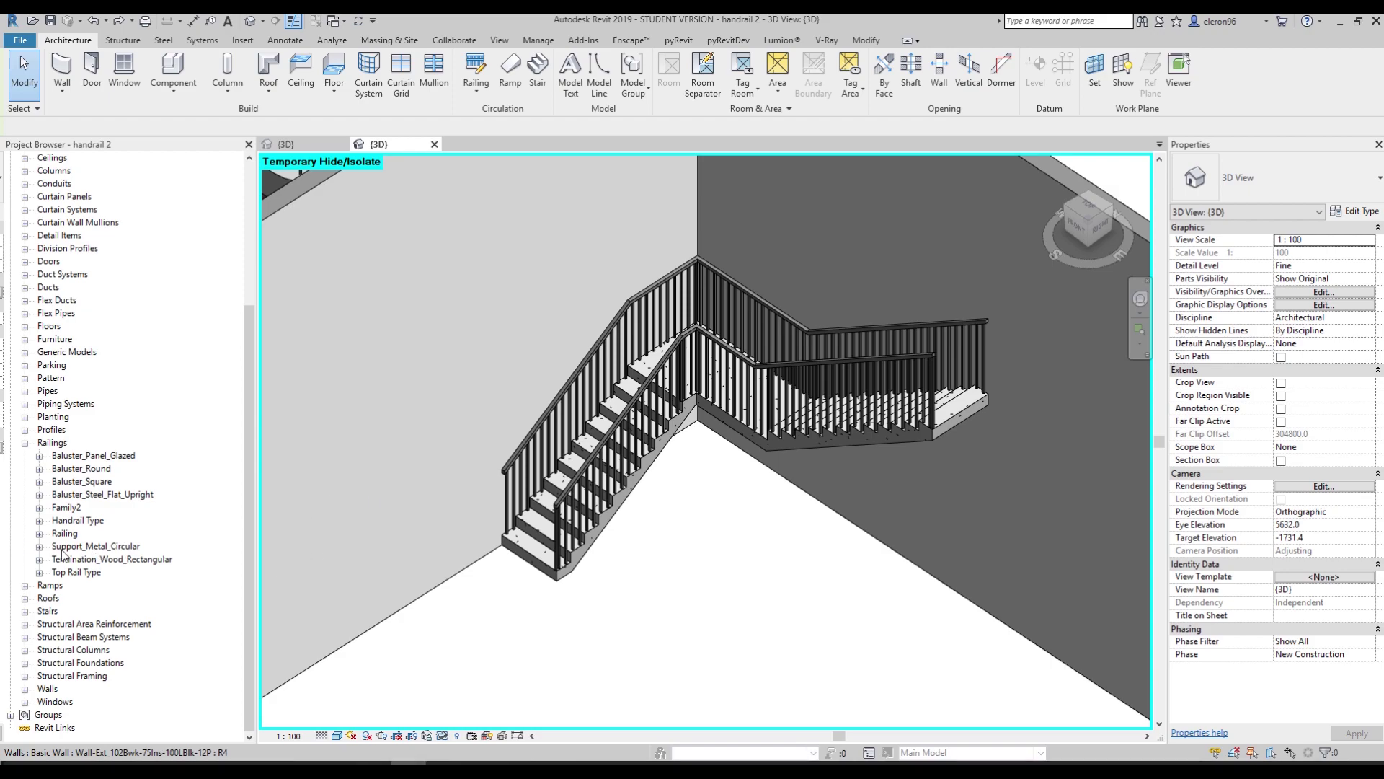
pyautogui.click(39, 546)
pyautogui.click(85, 560)
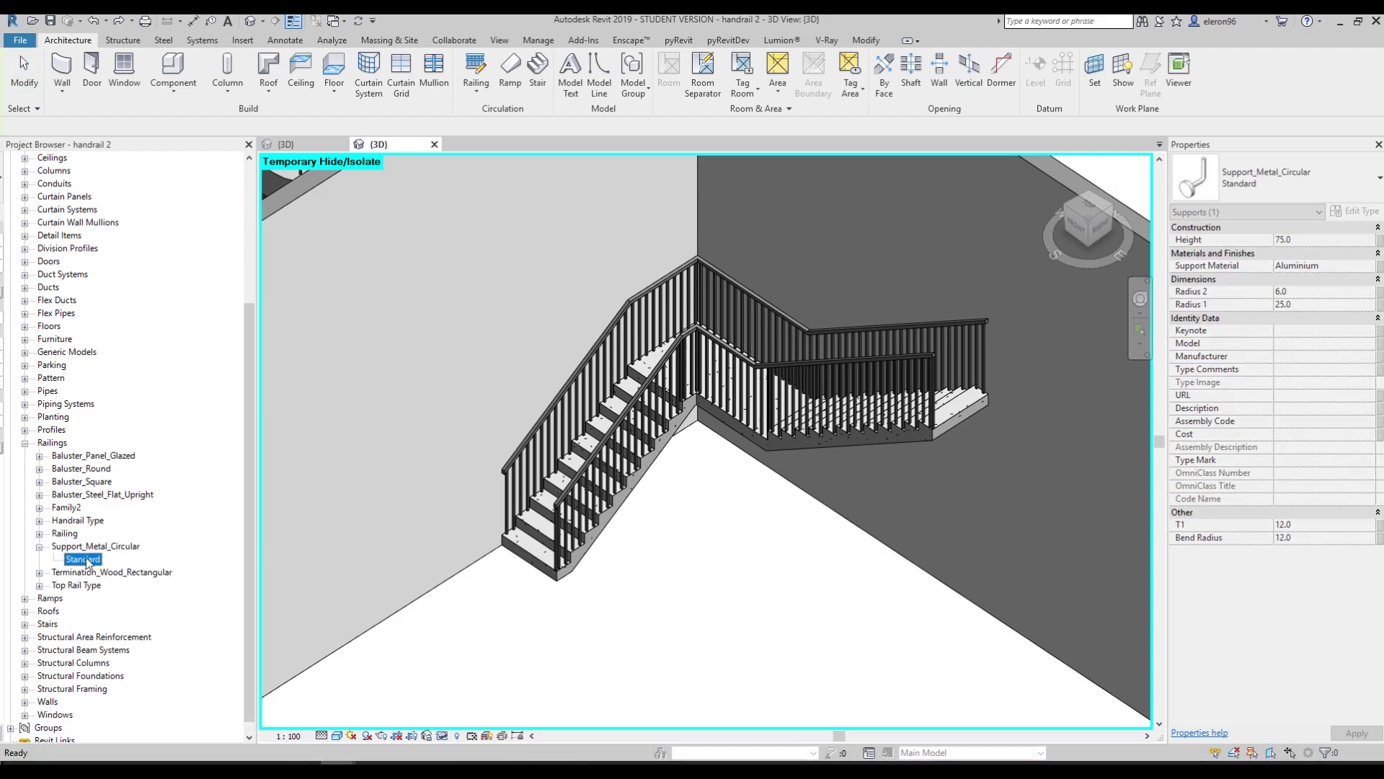
pyautogui.click(88, 546)
pyautogui.rightClick(88, 546)
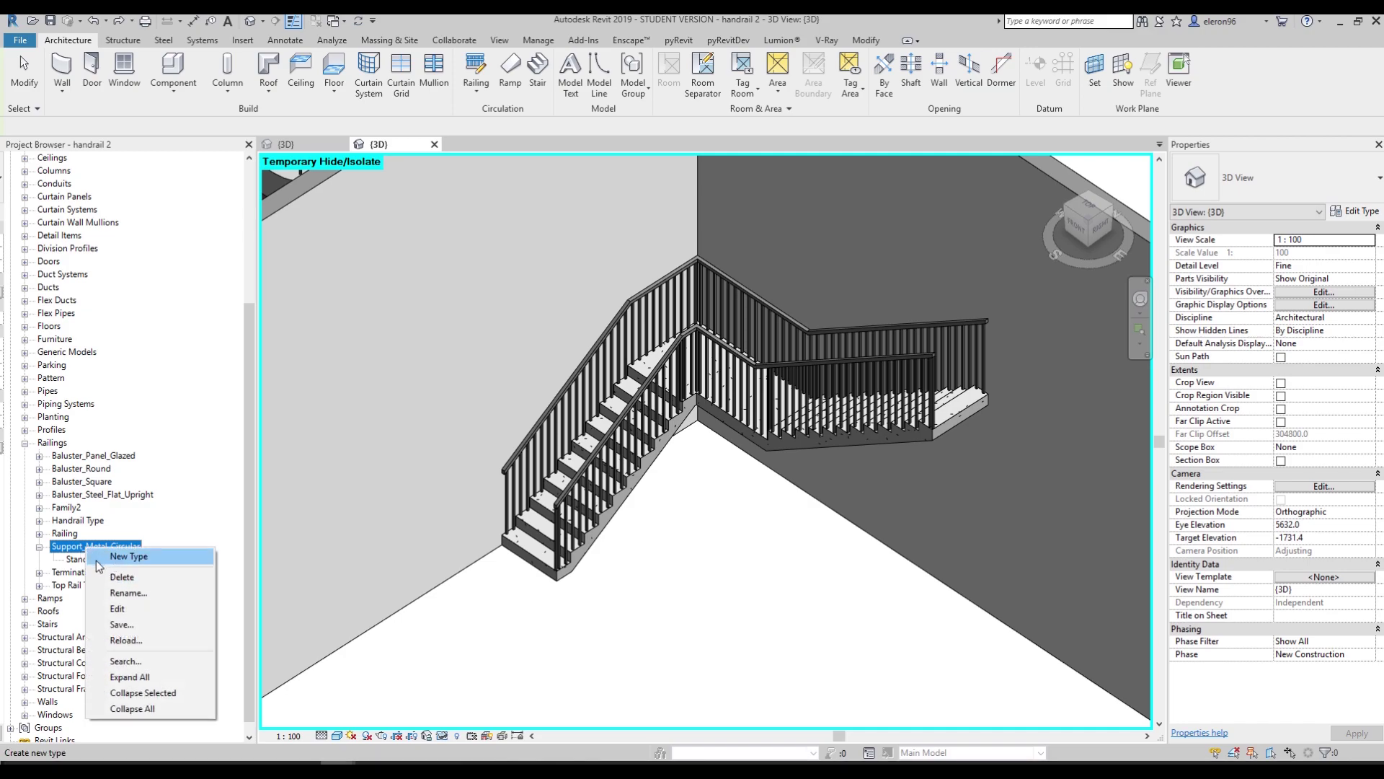
pyautogui.click(128, 612)
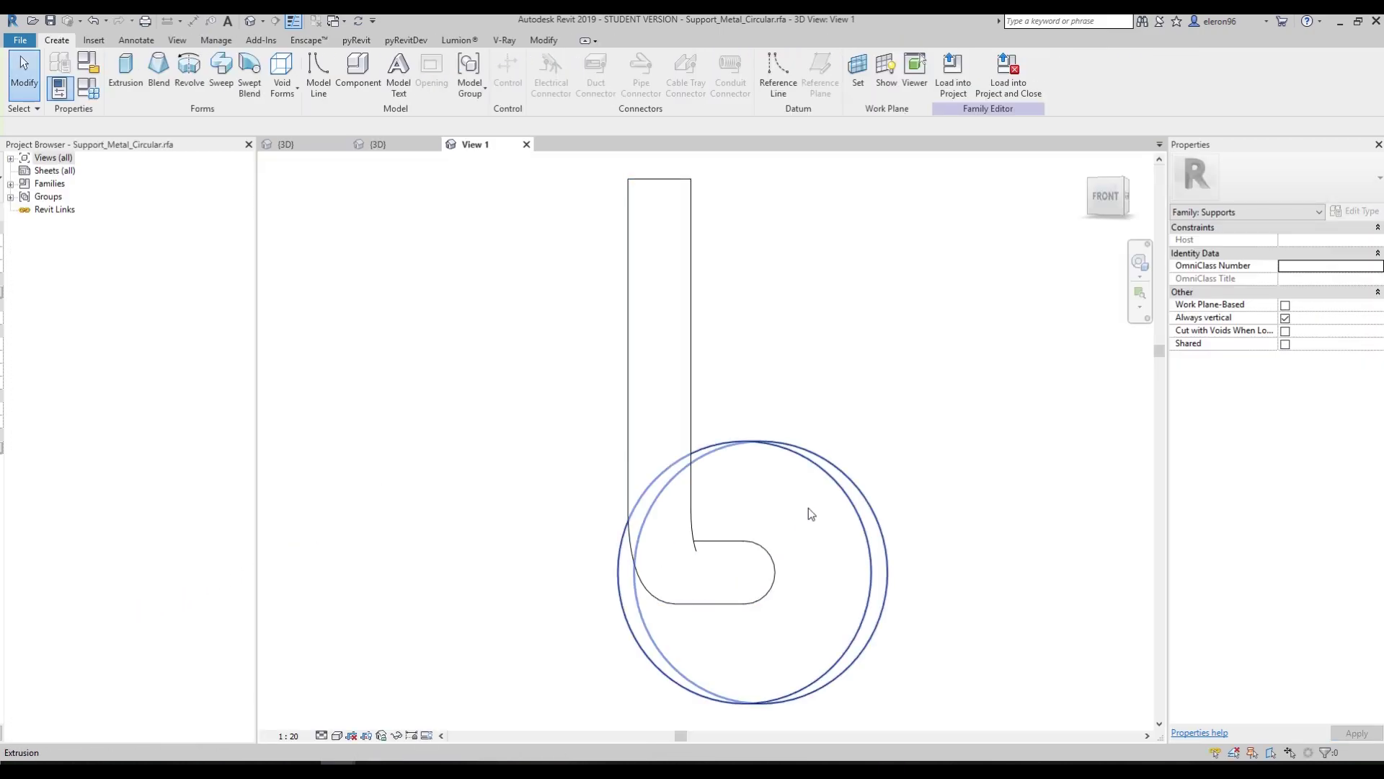
# Delete the circular disc extrusion from the support family
pyautogui.click(807, 513)
pyautogui.scroll(-3, 808, 513)
pyautogui.keyDown('shift'); pyautogui.moveTo(807, 513); pyautogui.dragTo(762, 498, button='middle'); pyautogui.keyUp('shift')
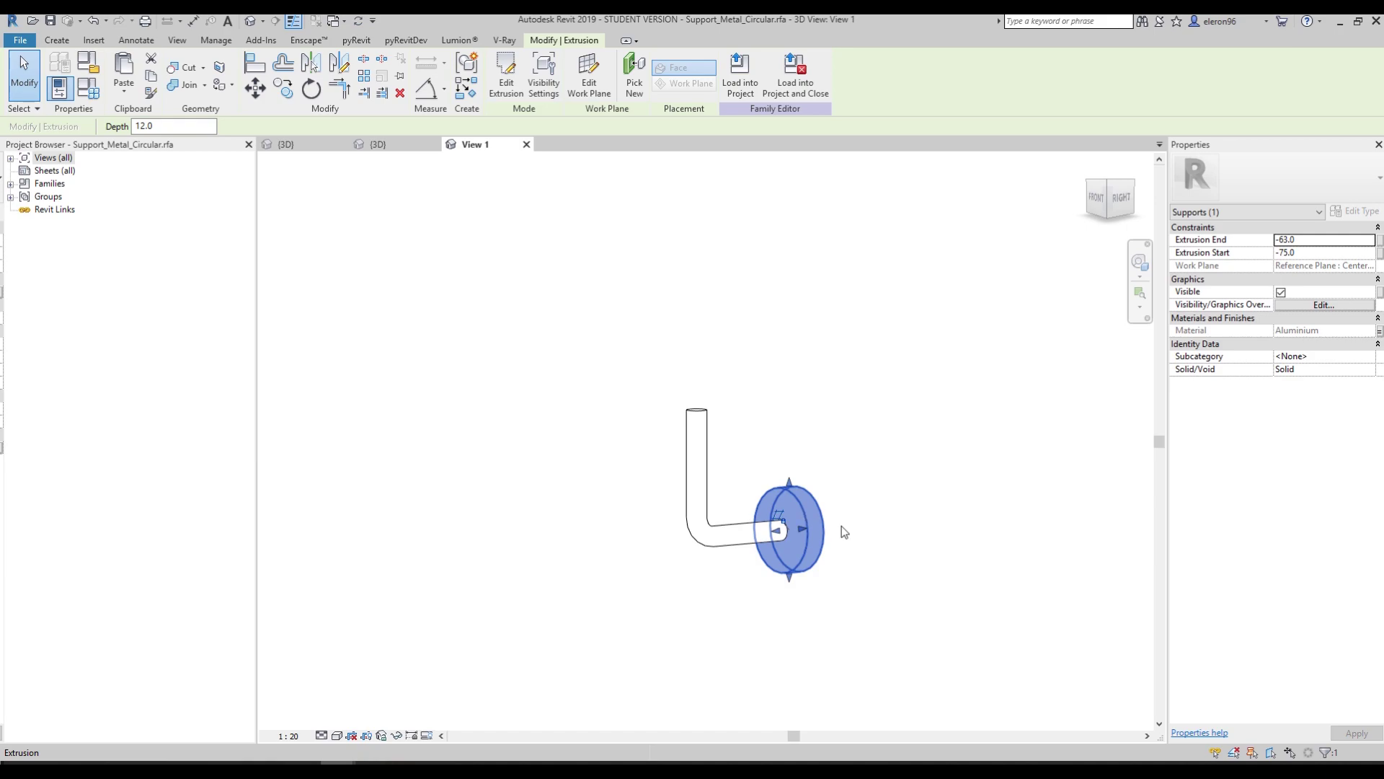
pyautogui.press('Delete')
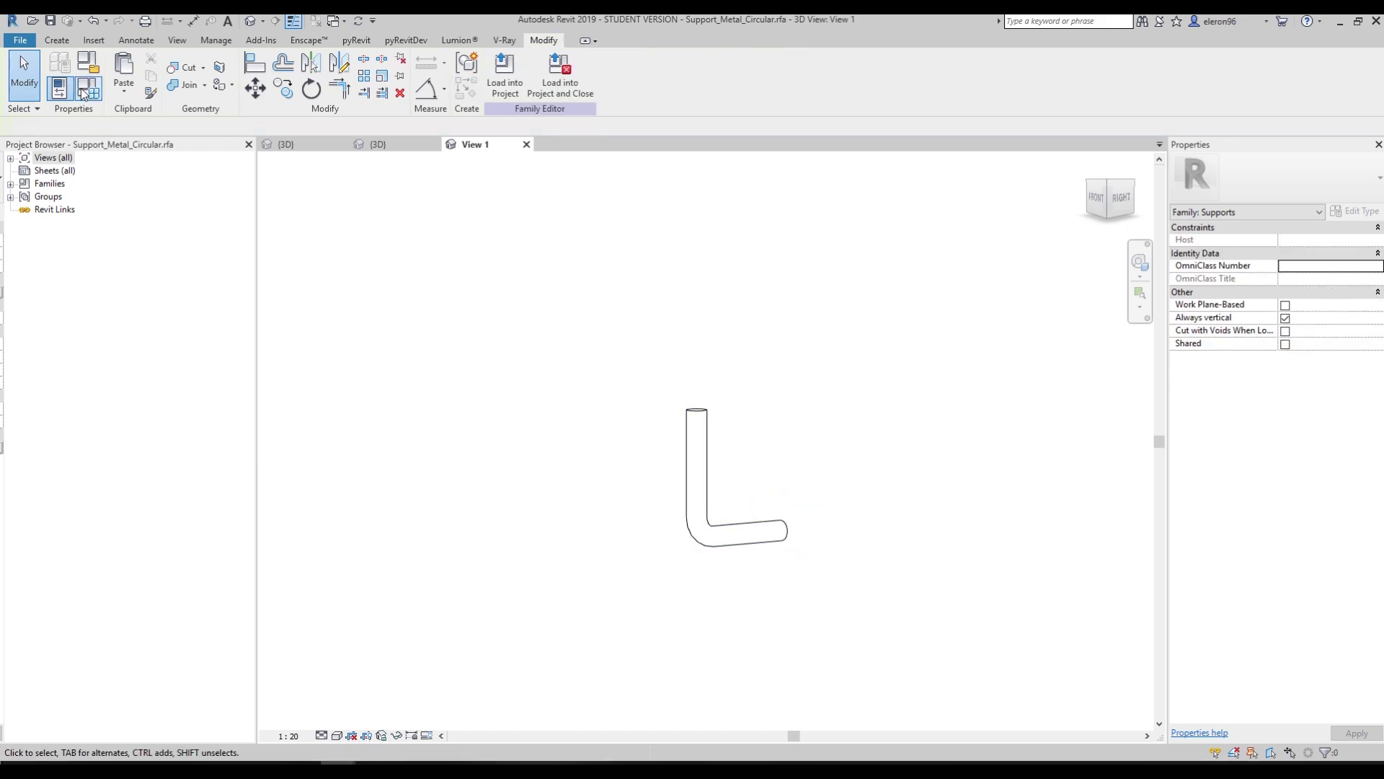
# Rename the support family type to 'Anker' in Family Types
pyautogui.press('f')
pyautogui.press('t')
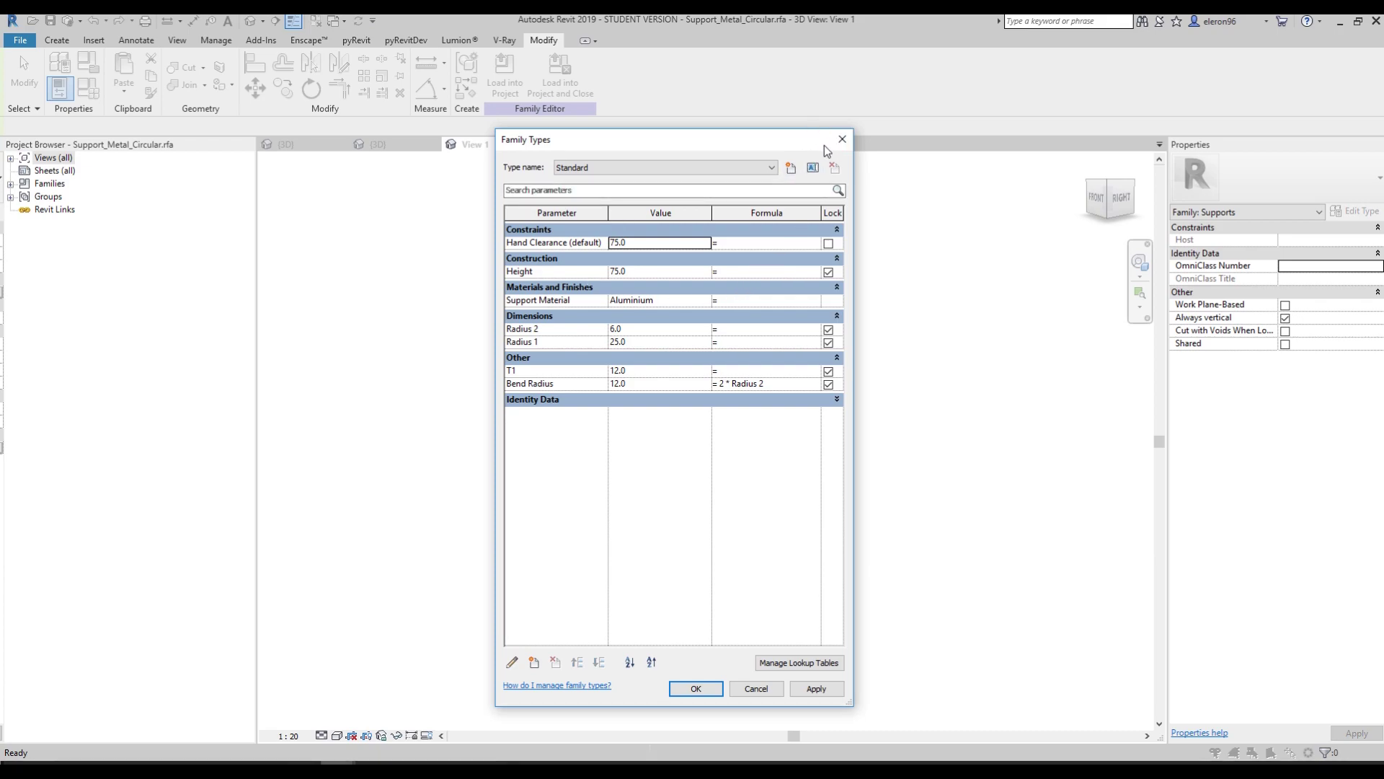
pyautogui.click(842, 138)
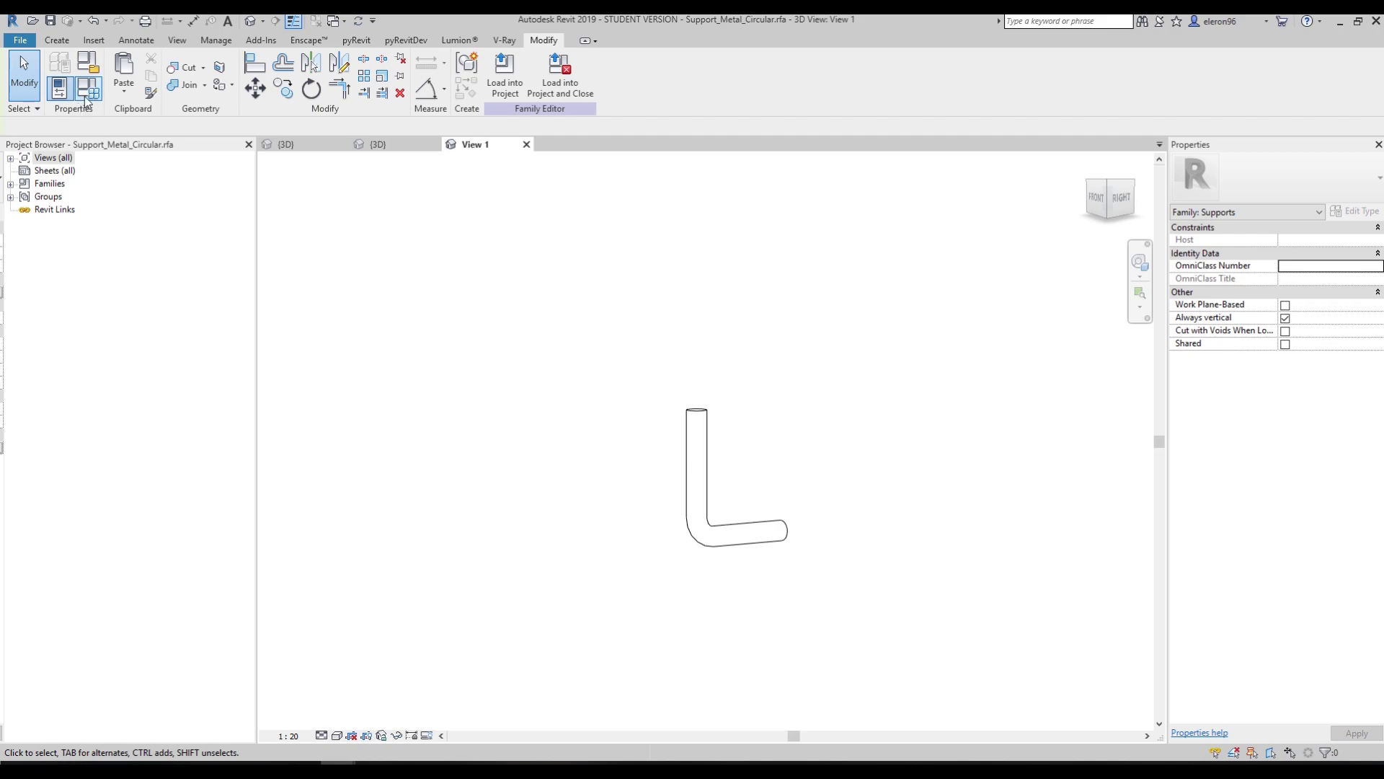
pyautogui.click(86, 88)
pyautogui.click(812, 168)
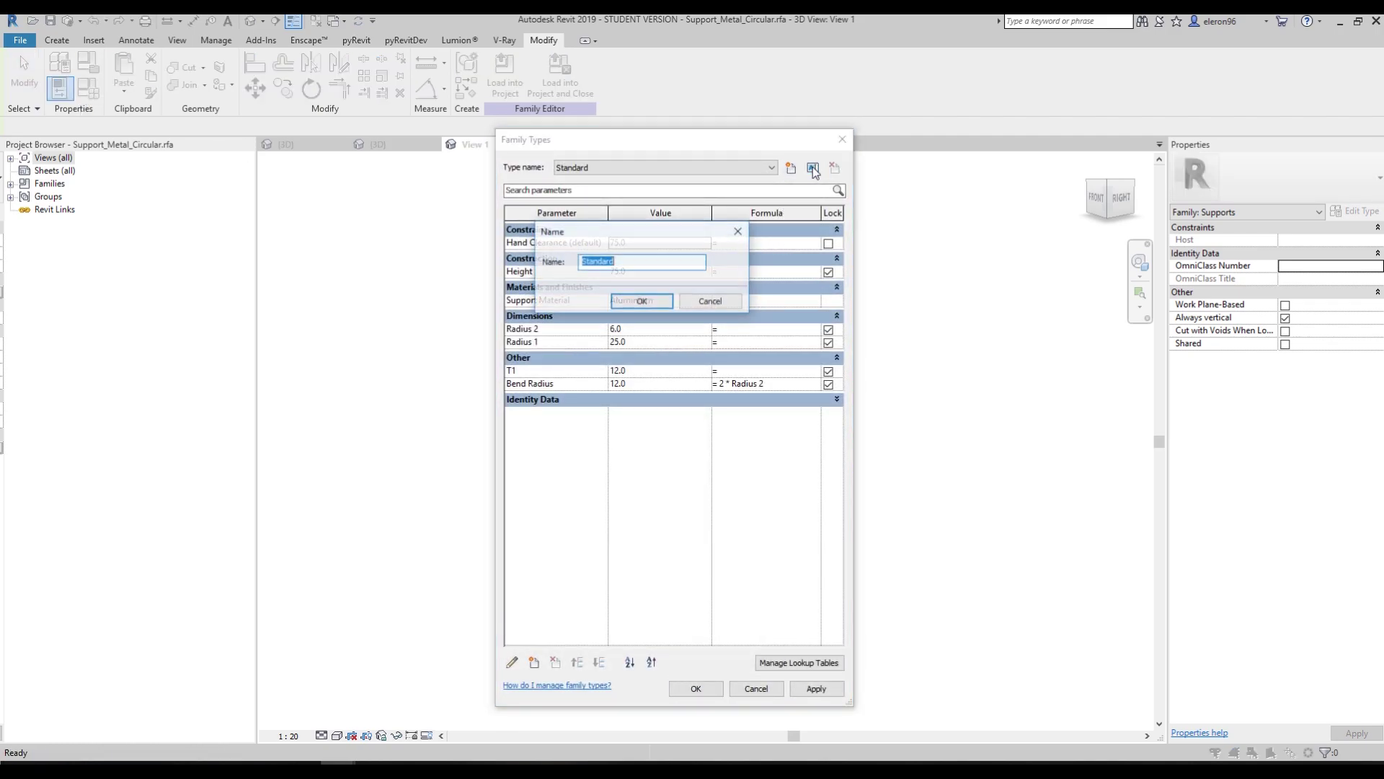
pyautogui.write('Anker')
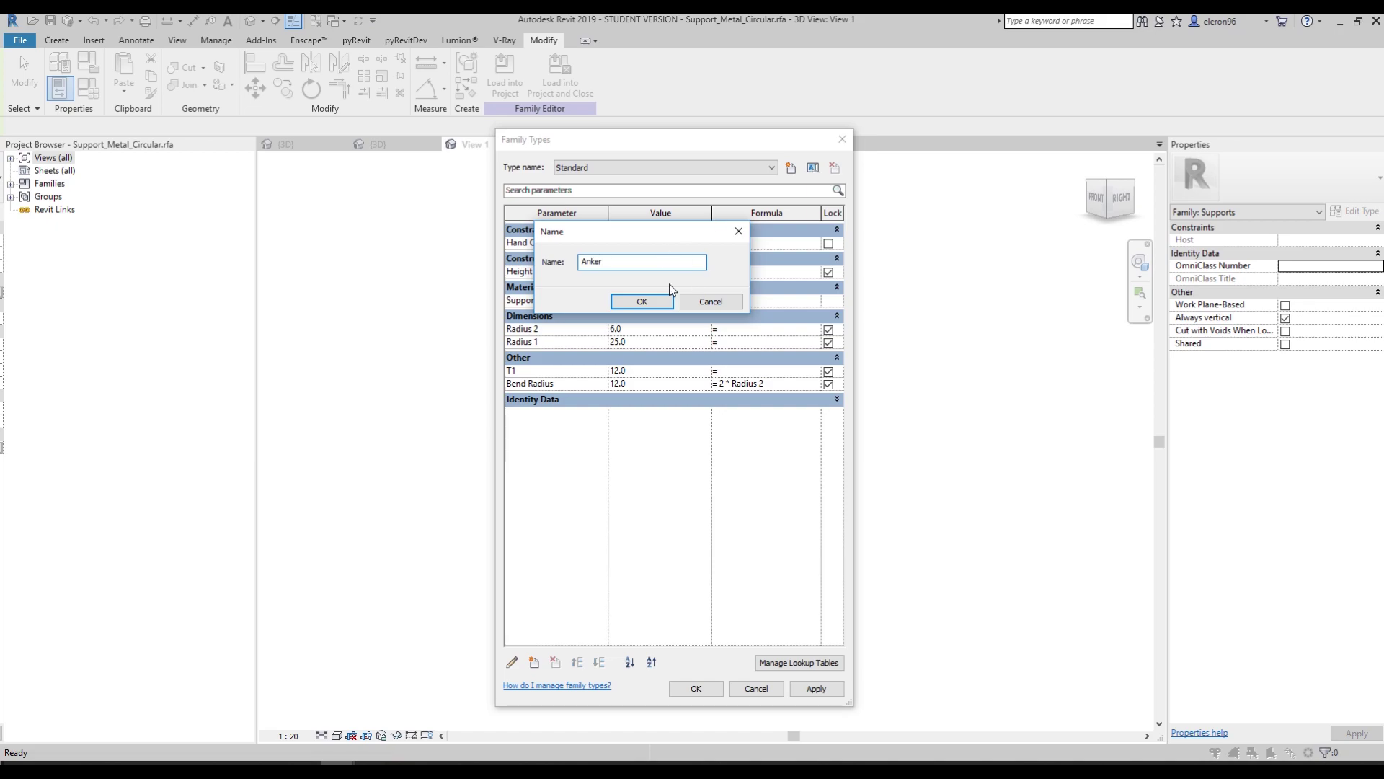
pyautogui.click(642, 301)
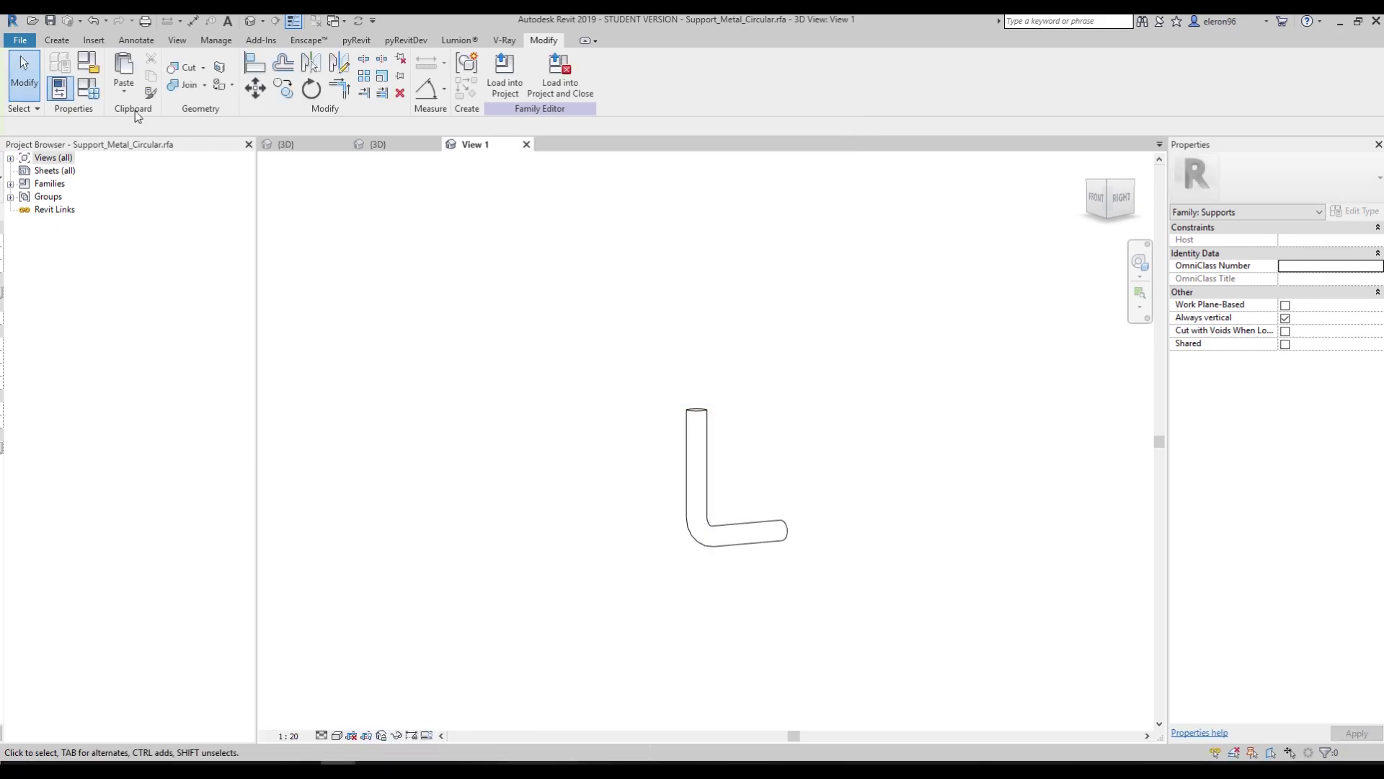
pyautogui.click(21, 40)
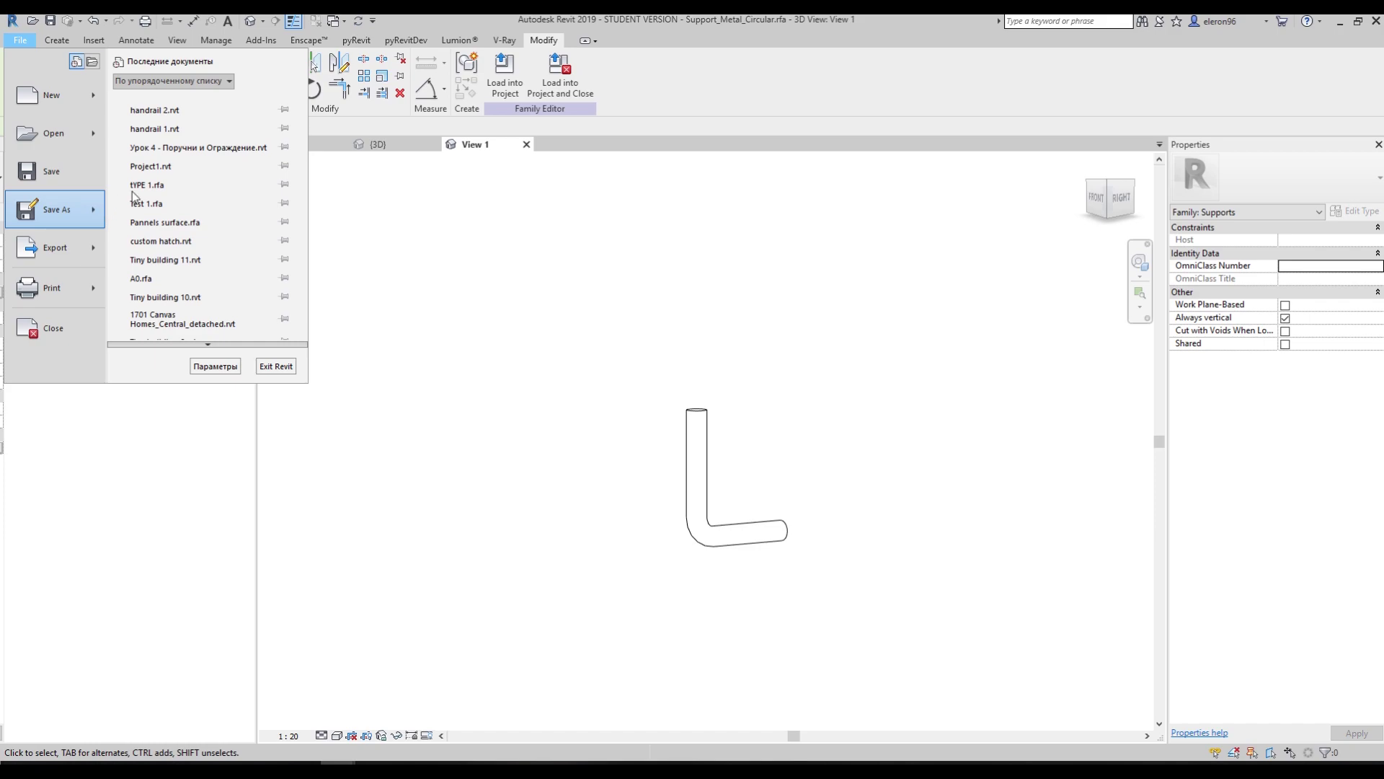
# Save the edited support family under the new name Support_Metal_anker
pyautogui.moveTo(54, 209)
pyautogui.click(190, 159)
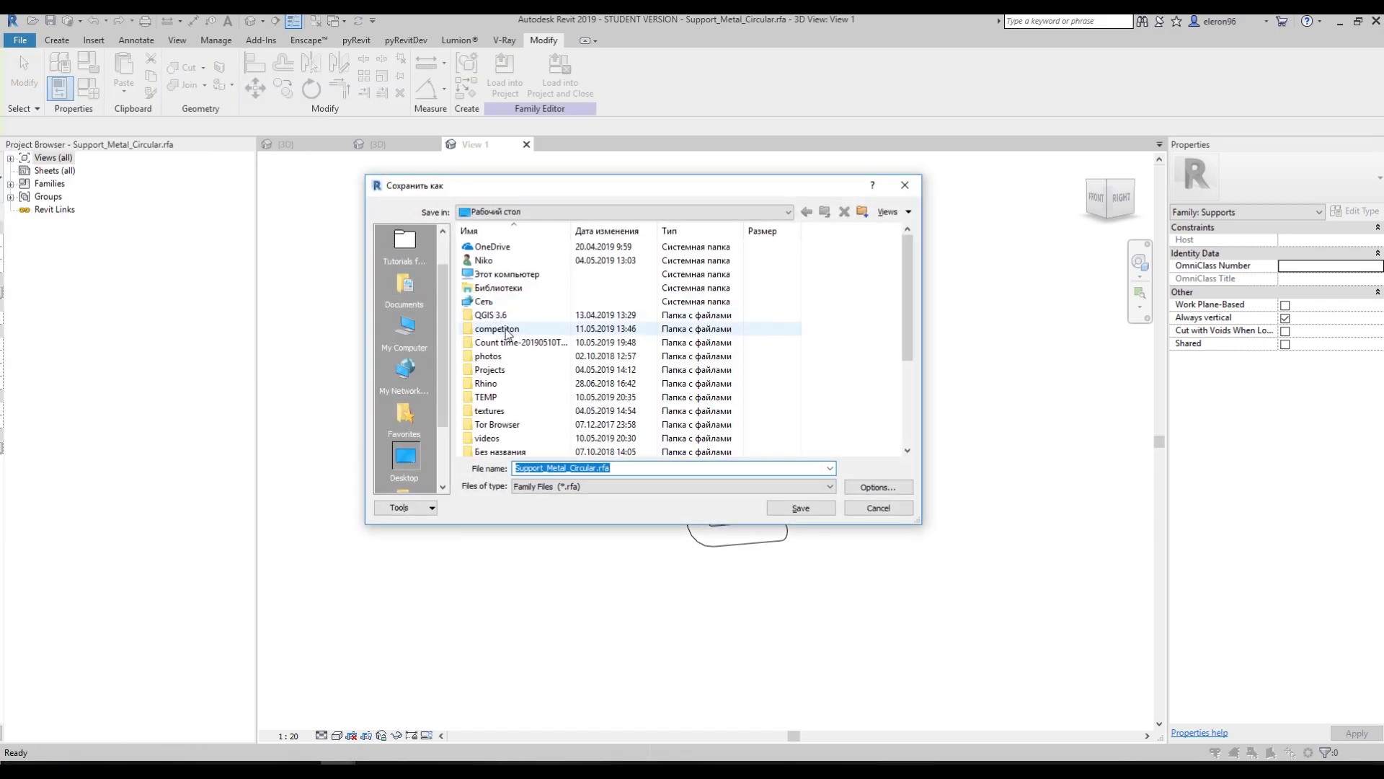
pyautogui.moveTo(611, 468); pyautogui.dragTo(572, 469)
pyautogui.write('Link')
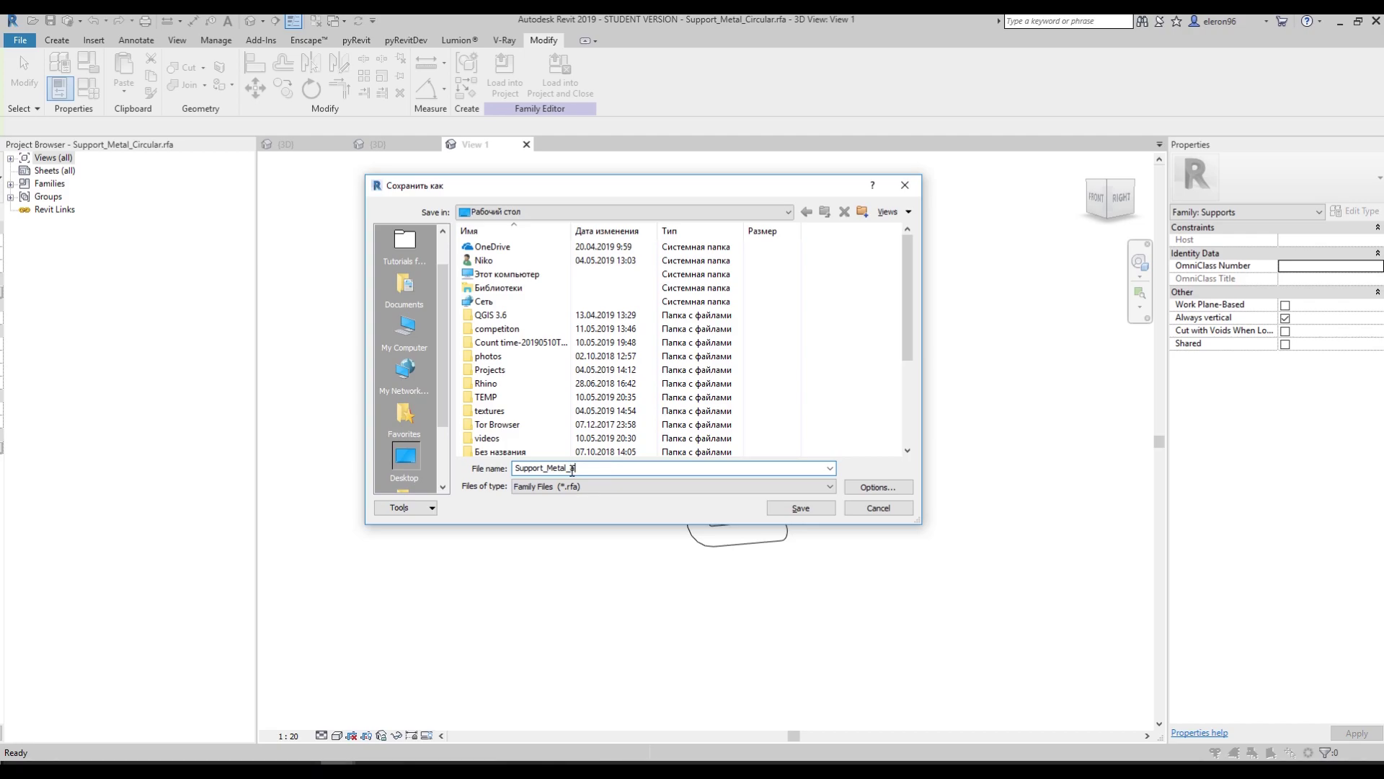
pyautogui.click(800, 509)
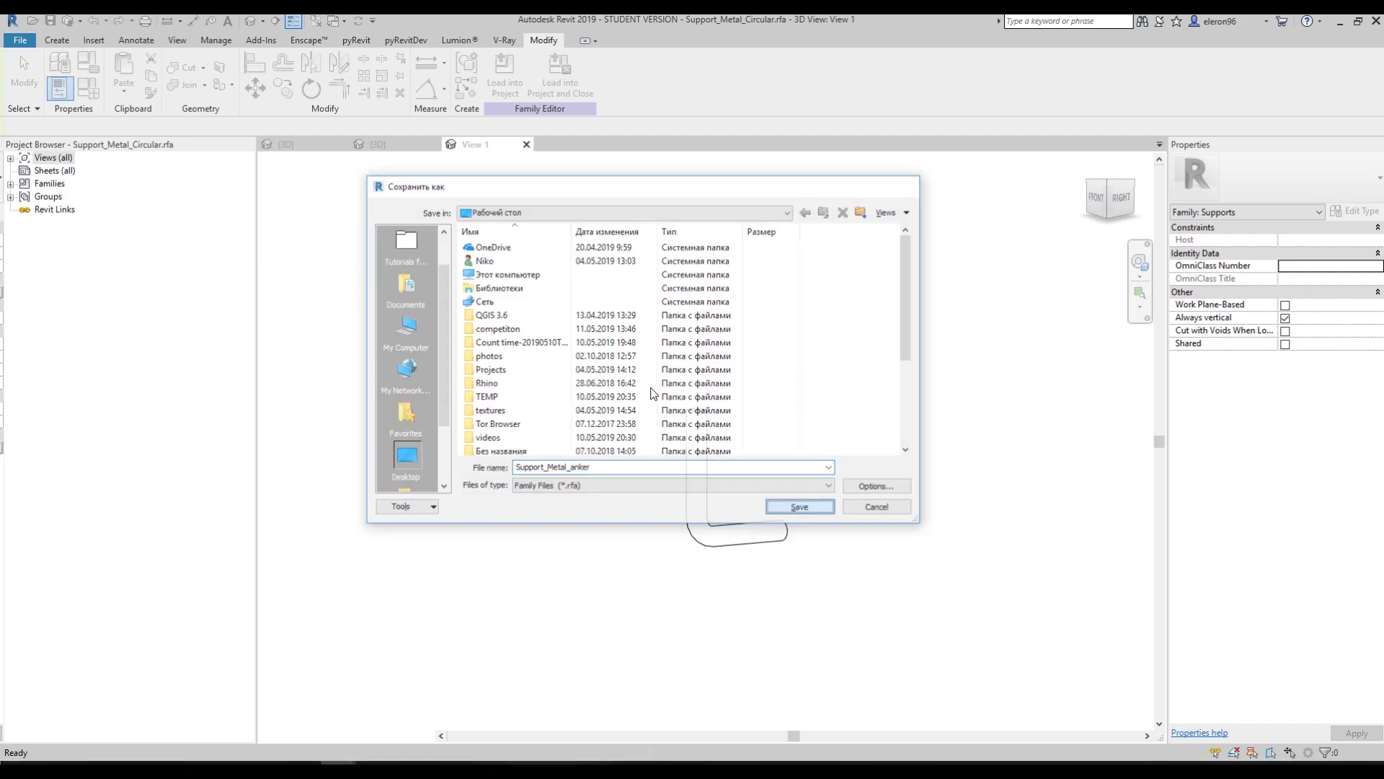
# Load the Support_Metal_anker family into the handrail 2 project
pyautogui.click(507, 80)
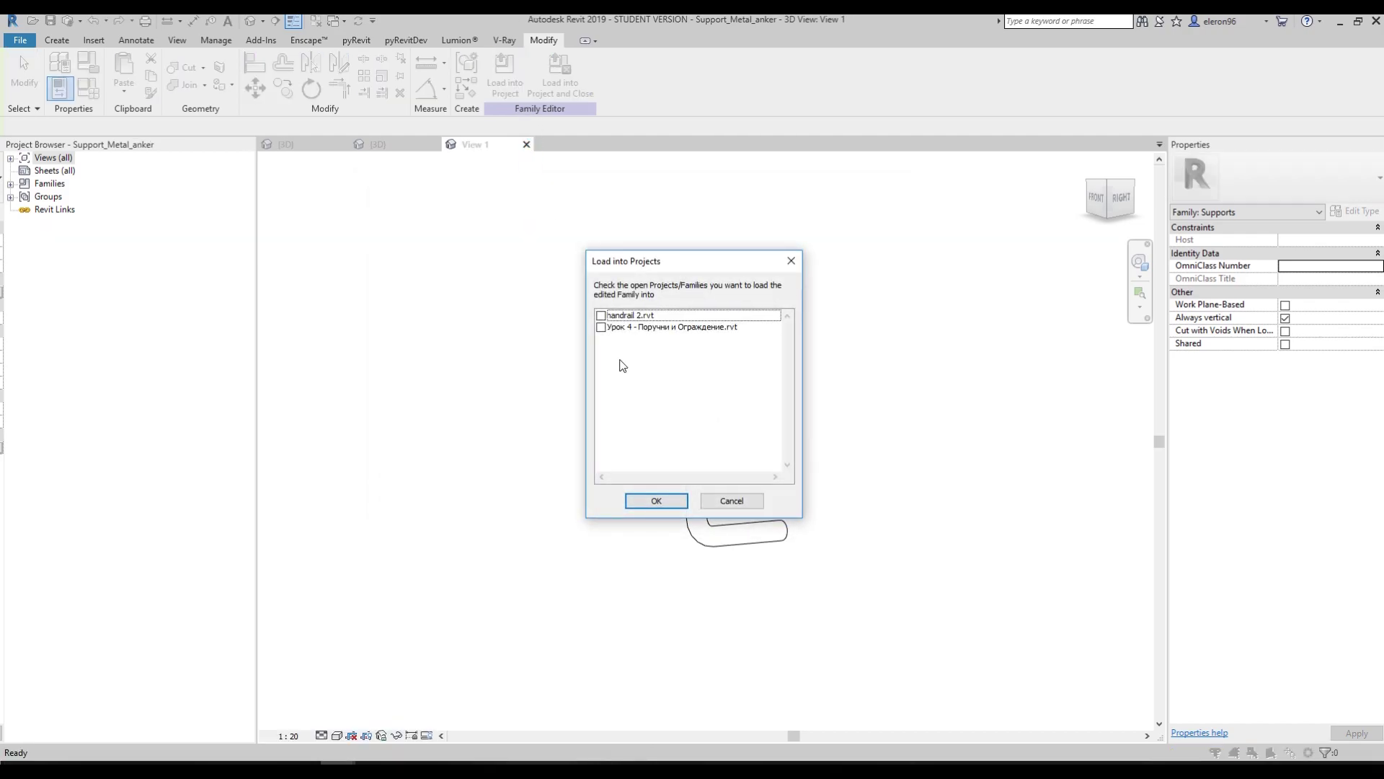
pyautogui.click(601, 317)
pyautogui.click(653, 501)
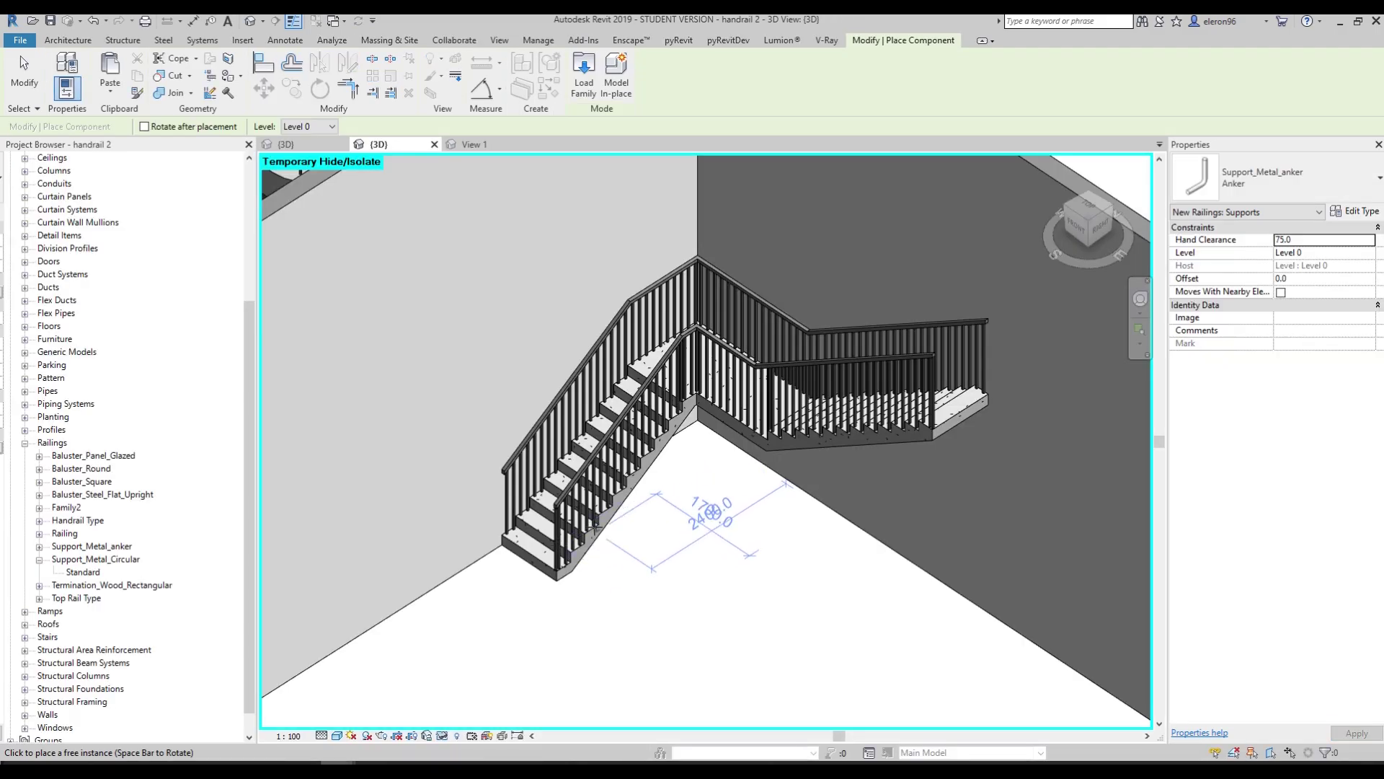
# Select the wall-based railing and turn off Use Top Rail in its type properties
pyautogui.press('Escape')
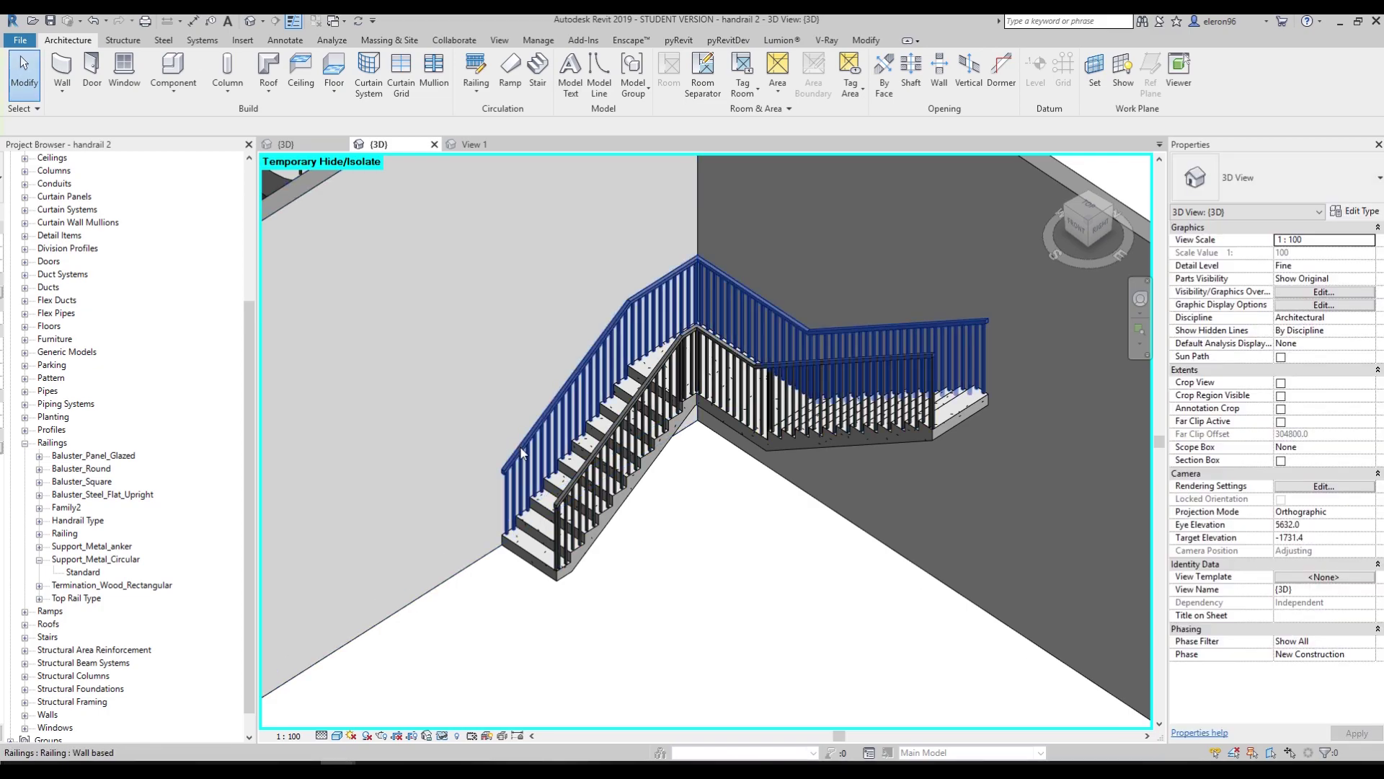
pyautogui.click(573, 408)
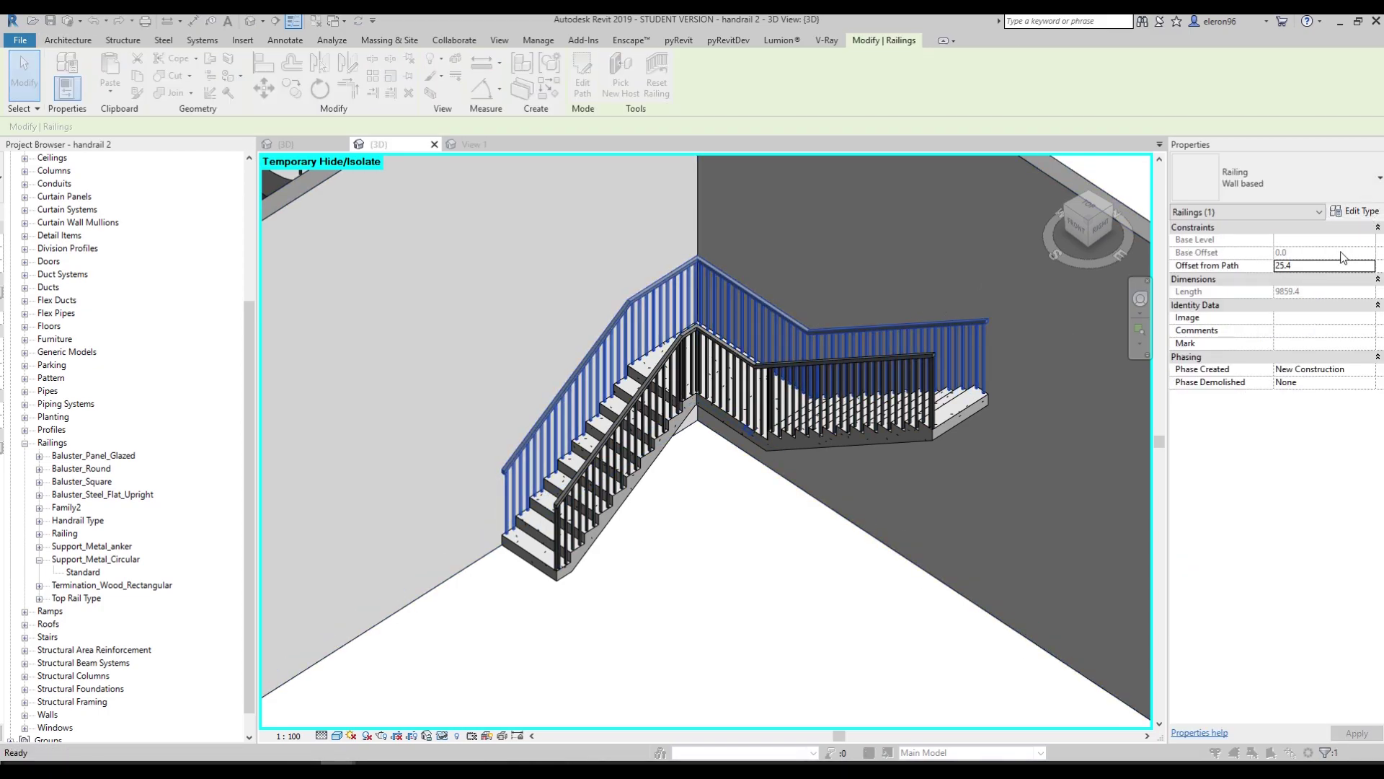
pyautogui.click(1354, 210)
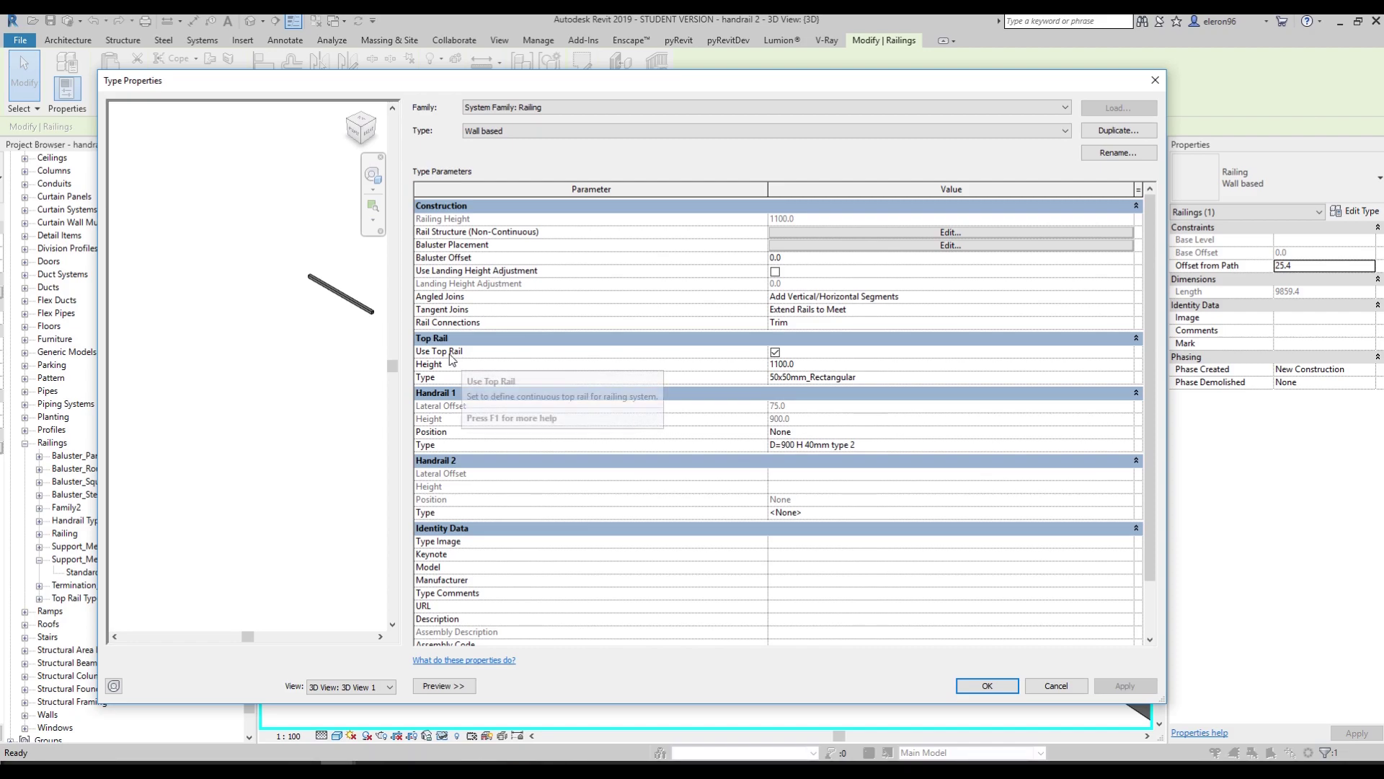
pyautogui.click(774, 353)
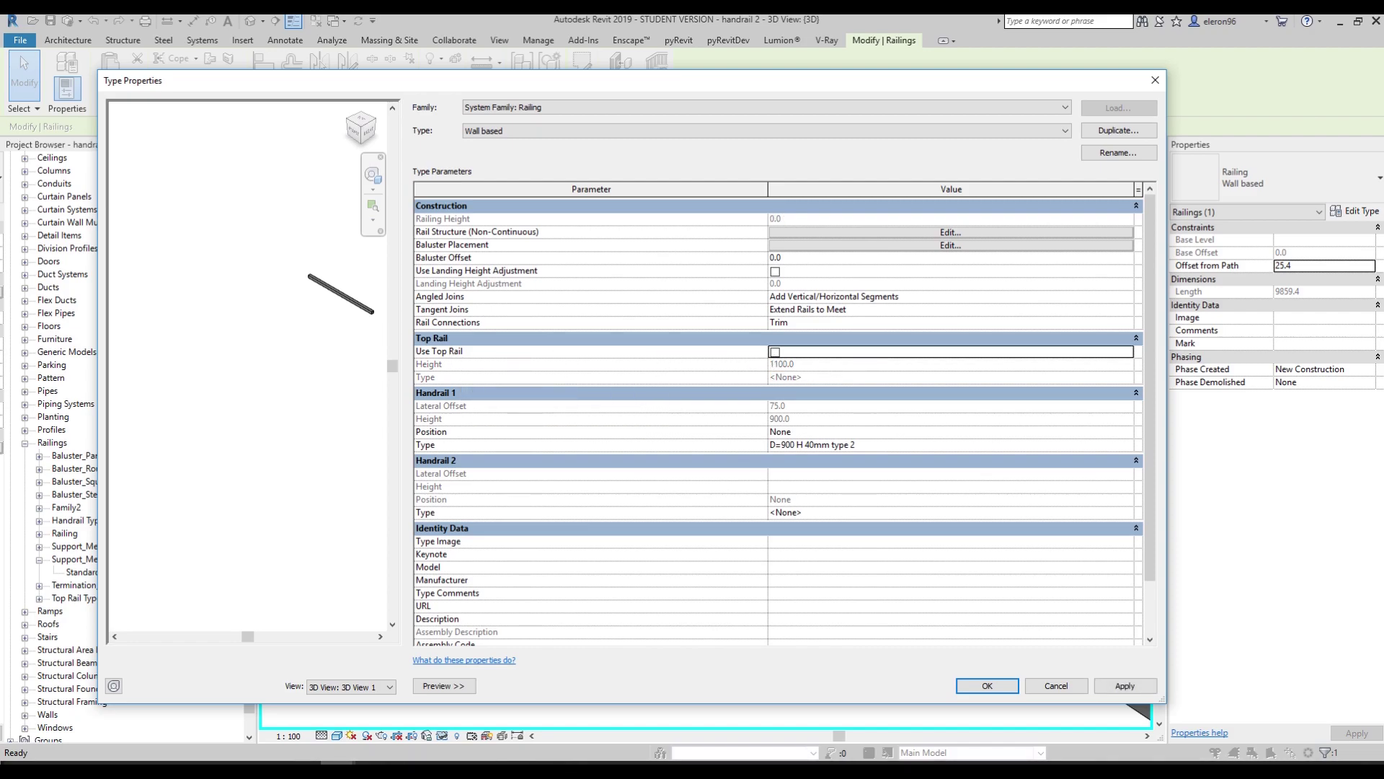
# Give the D=900 H 40mm type 2 handrail Anker supports and set Handrail 1's position to Right
pyautogui.click(1129, 447)
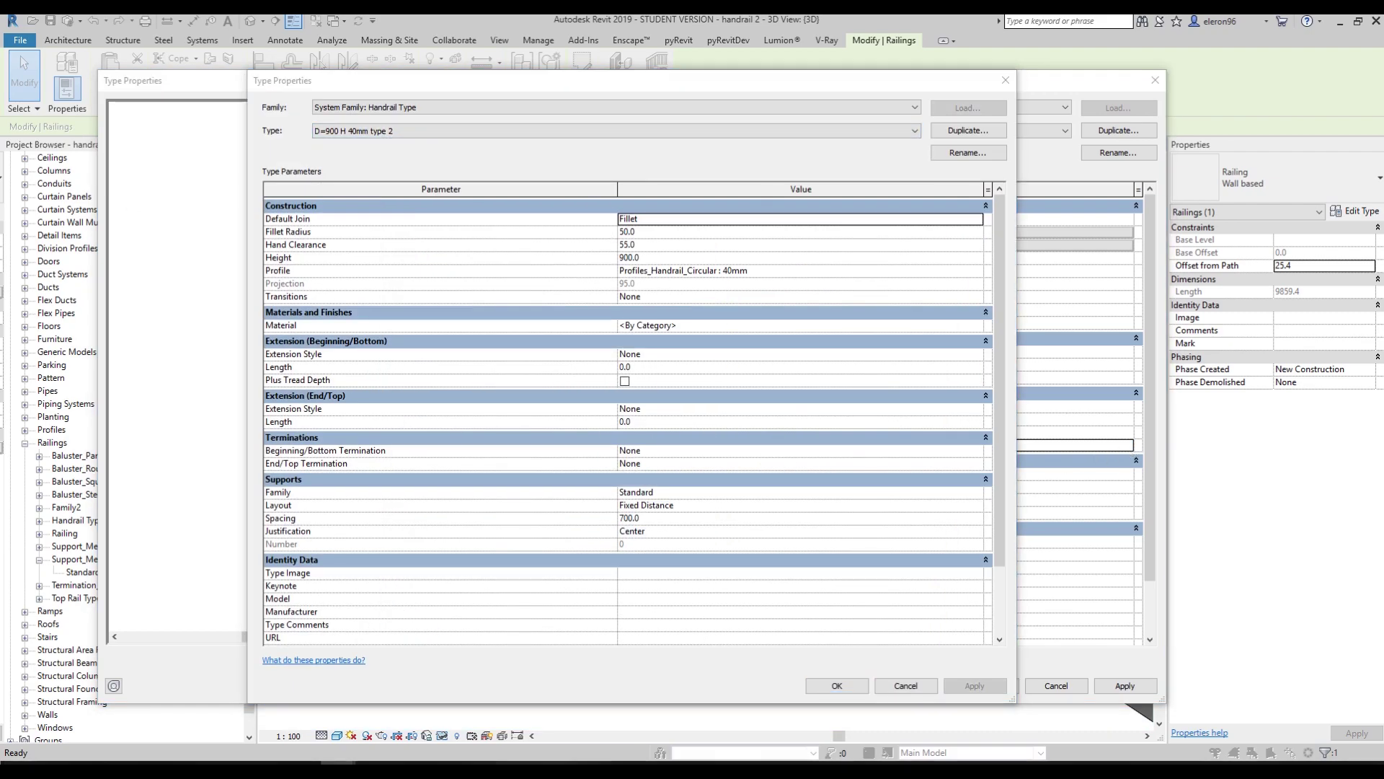
pyautogui.click(952, 494)
pyautogui.click(977, 492)
pyautogui.click(638, 527)
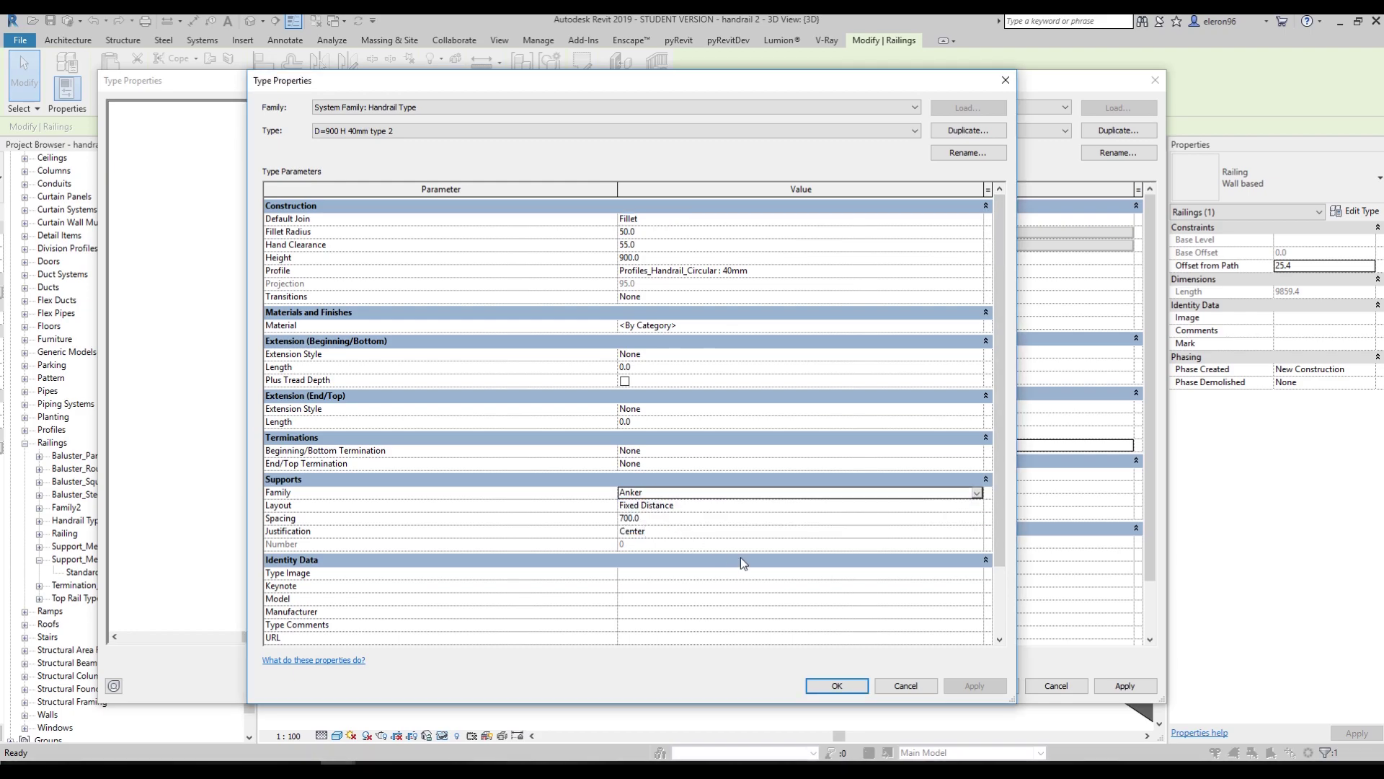
pyautogui.click(831, 684)
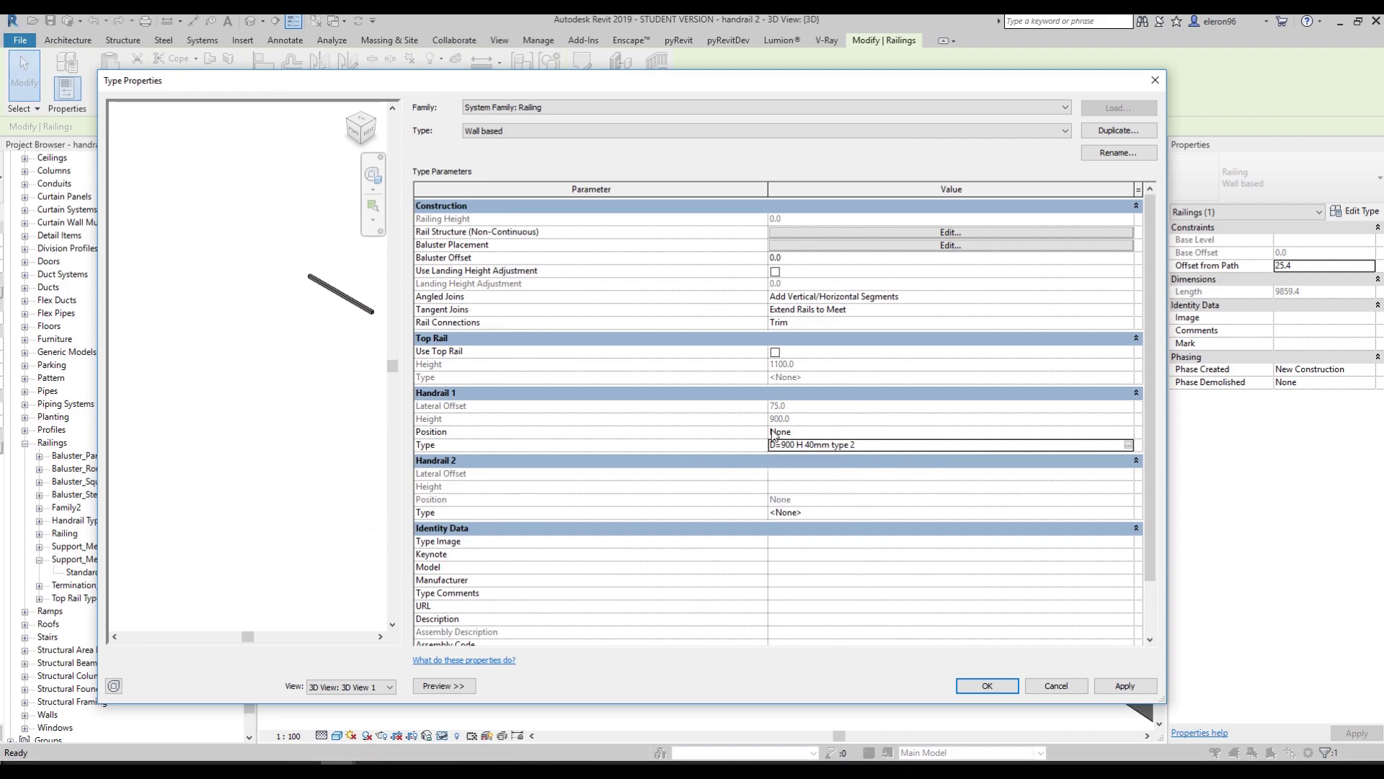
pyautogui.click(1123, 433)
pyautogui.click(810, 465)
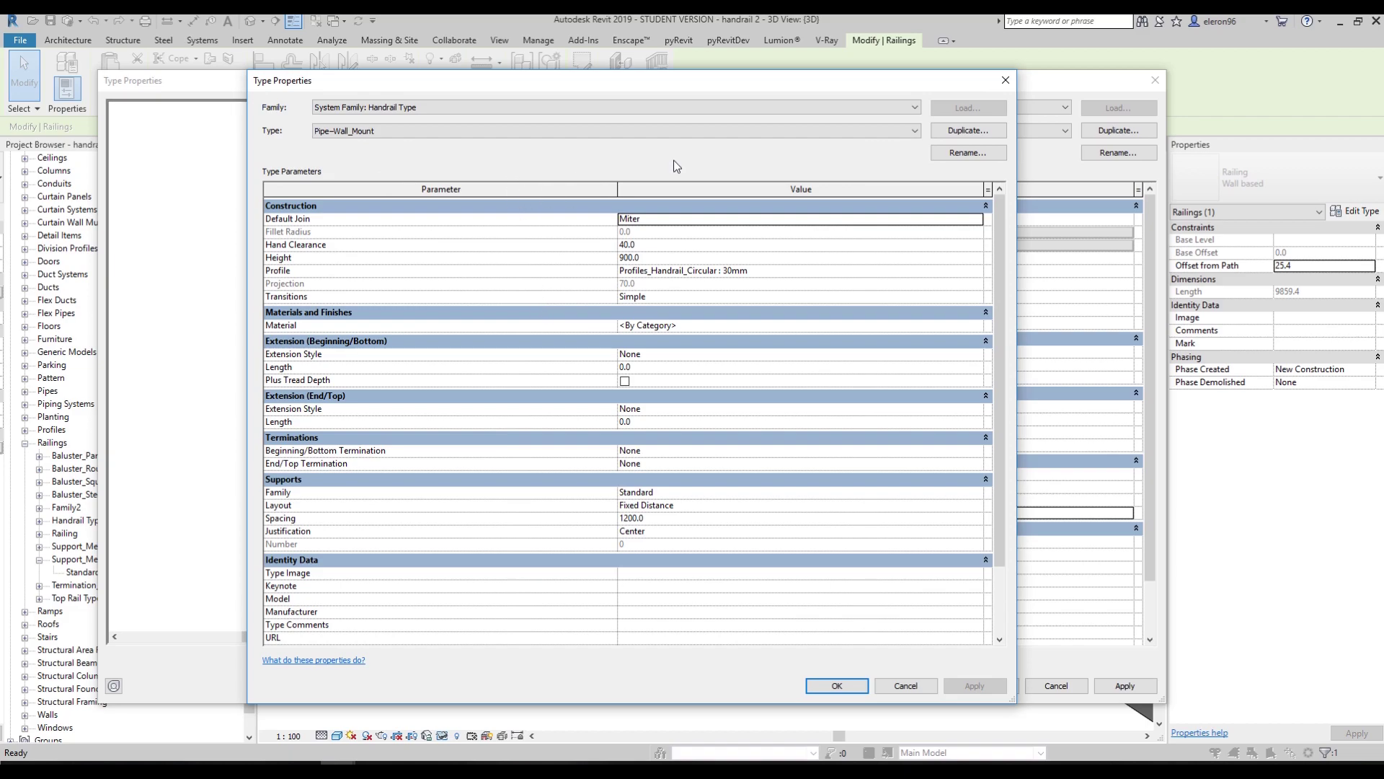
# Duplicate the wall-mount pipe handrail type as H=700 D=40mm type 2
pyautogui.click(968, 130)
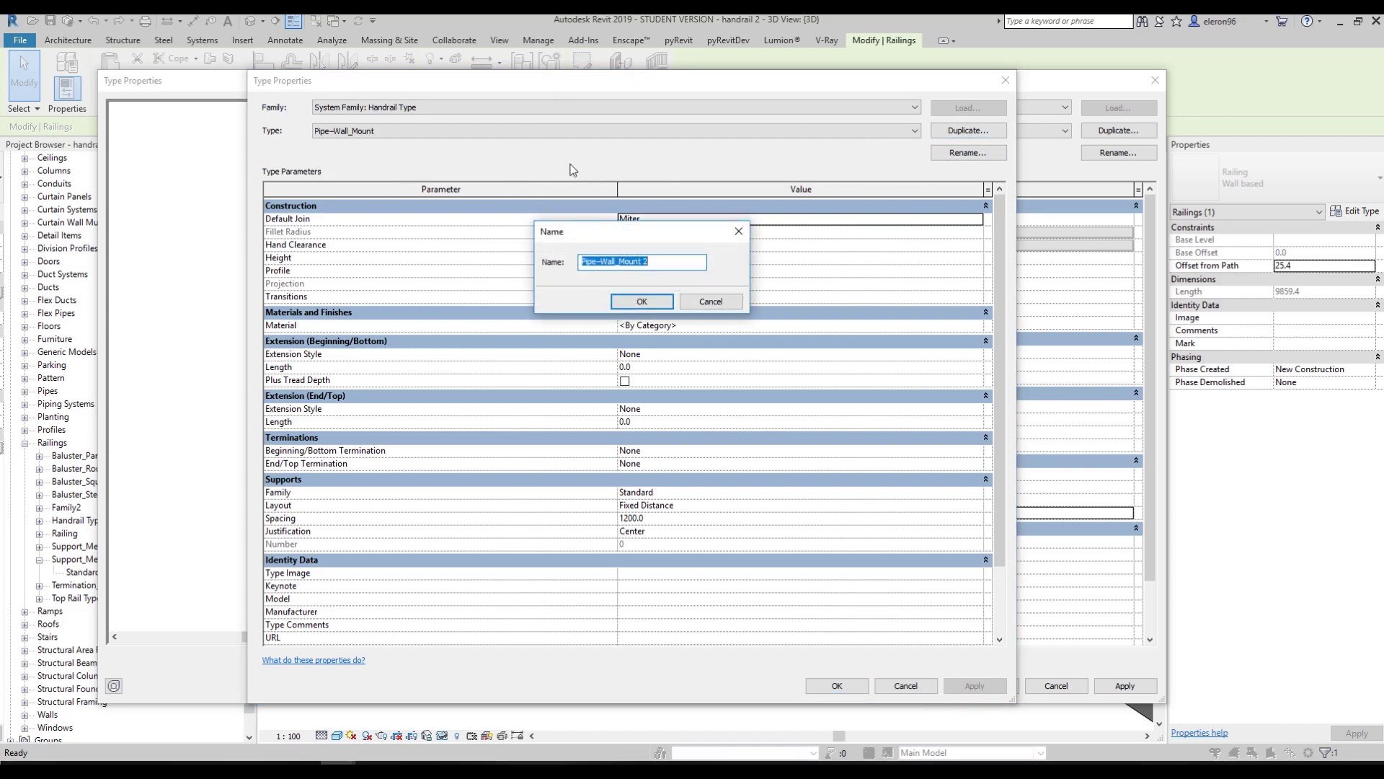
pyautogui.write('H=700 D=40mm')
pyautogui.write('type 2')
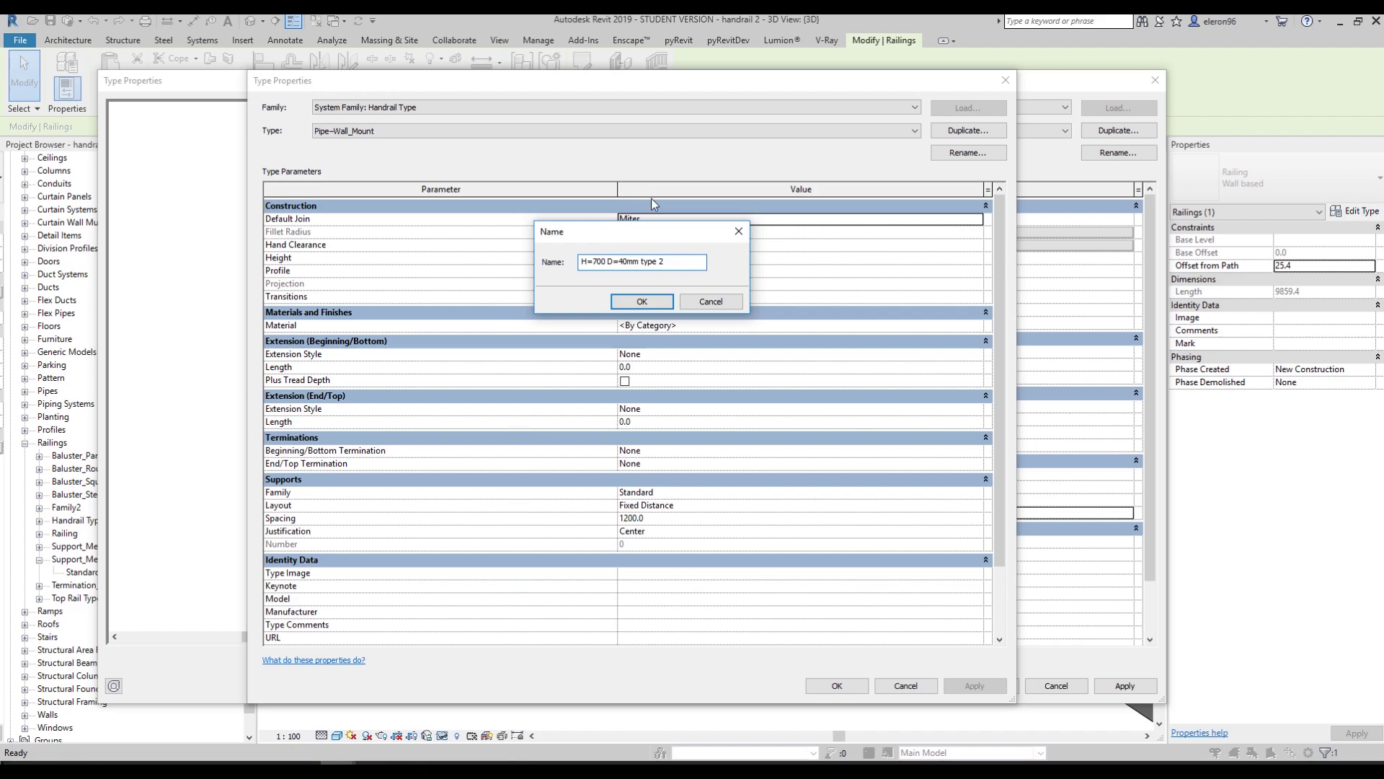
pyautogui.click(641, 302)
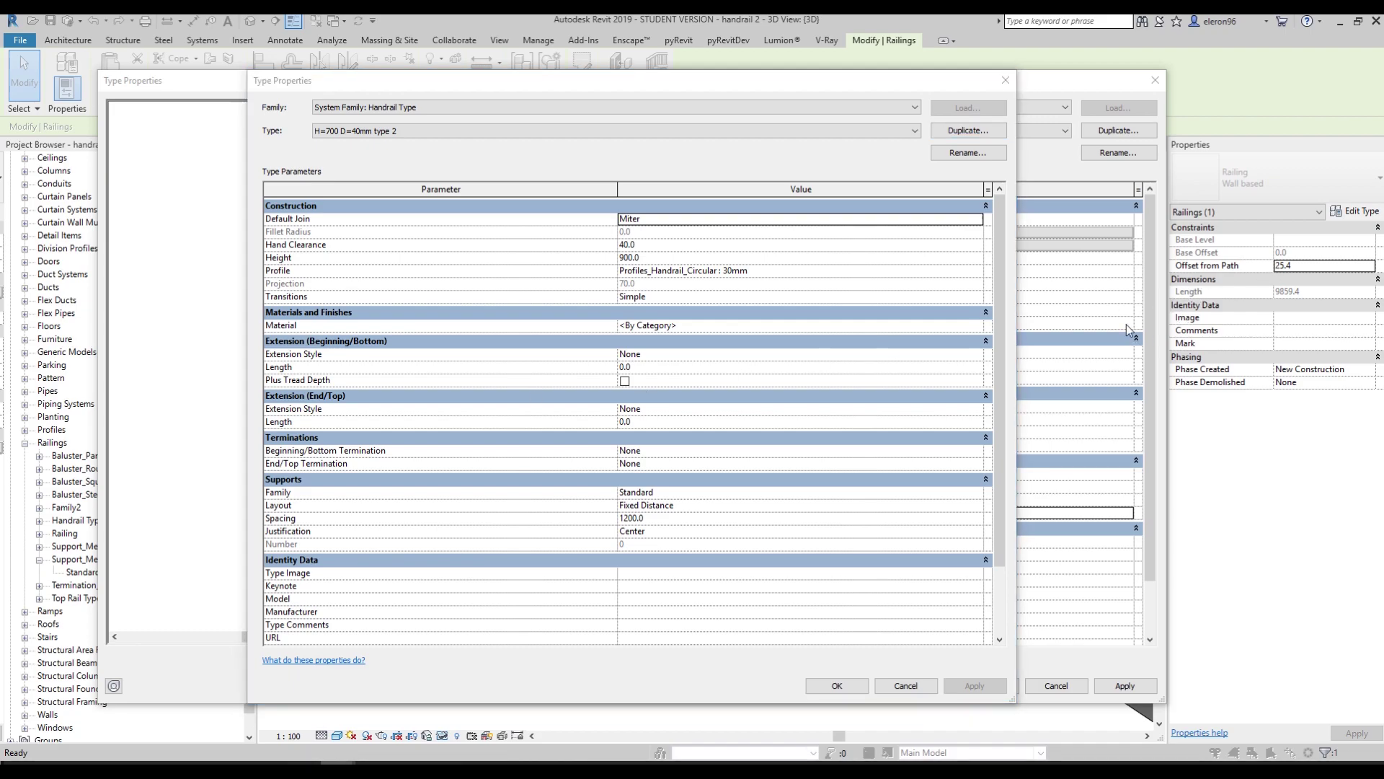
# Set filleted joins with radius 50, hand clearance 60 and height 700
pyautogui.click(977, 223)
pyautogui.click(642, 245)
pyautogui.click(646, 234)
pyautogui.write('50')
pyautogui.click(652, 250)
pyautogui.write('60')
pyautogui.click(655, 258)
pyautogui.write('700')
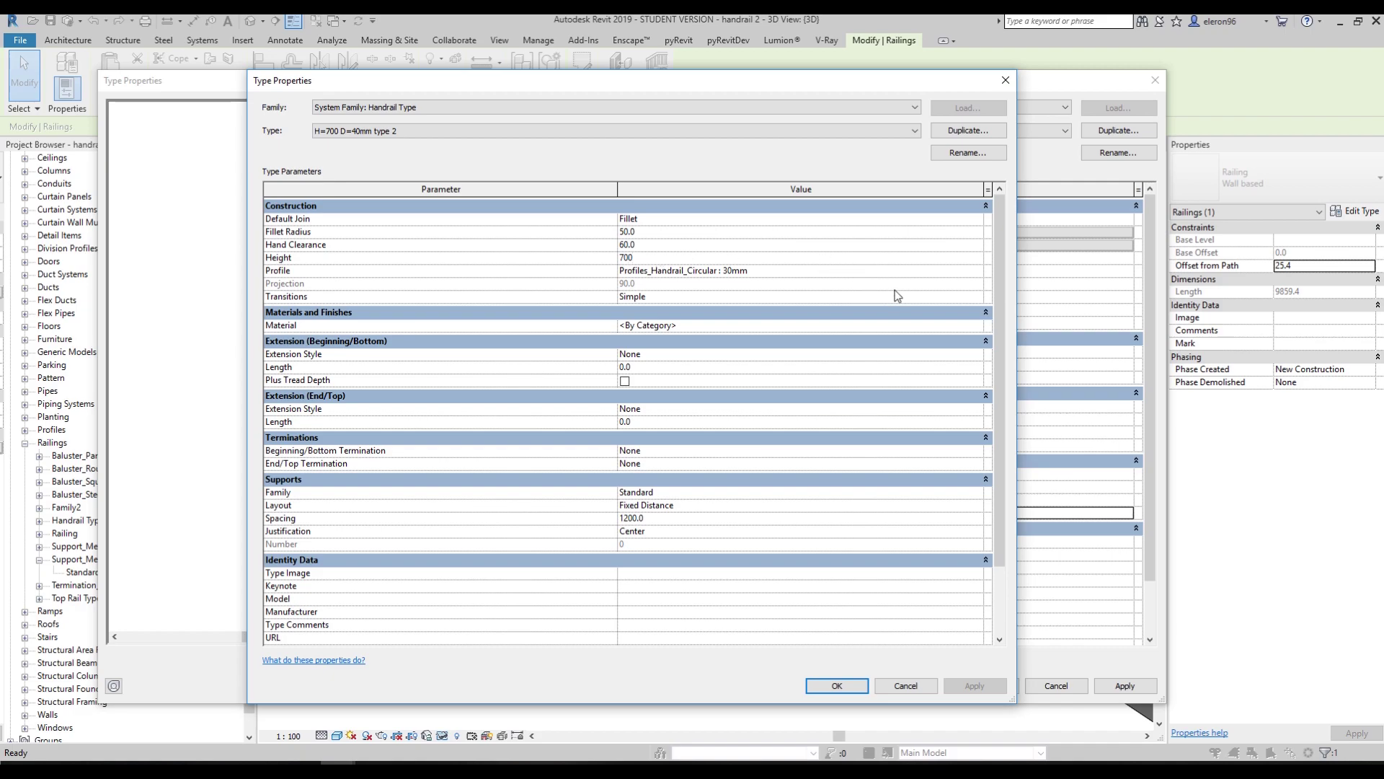
# Use the 40mm circular handrail profile and set transitions to None
pyautogui.click(968, 273)
pyautogui.click(976, 270)
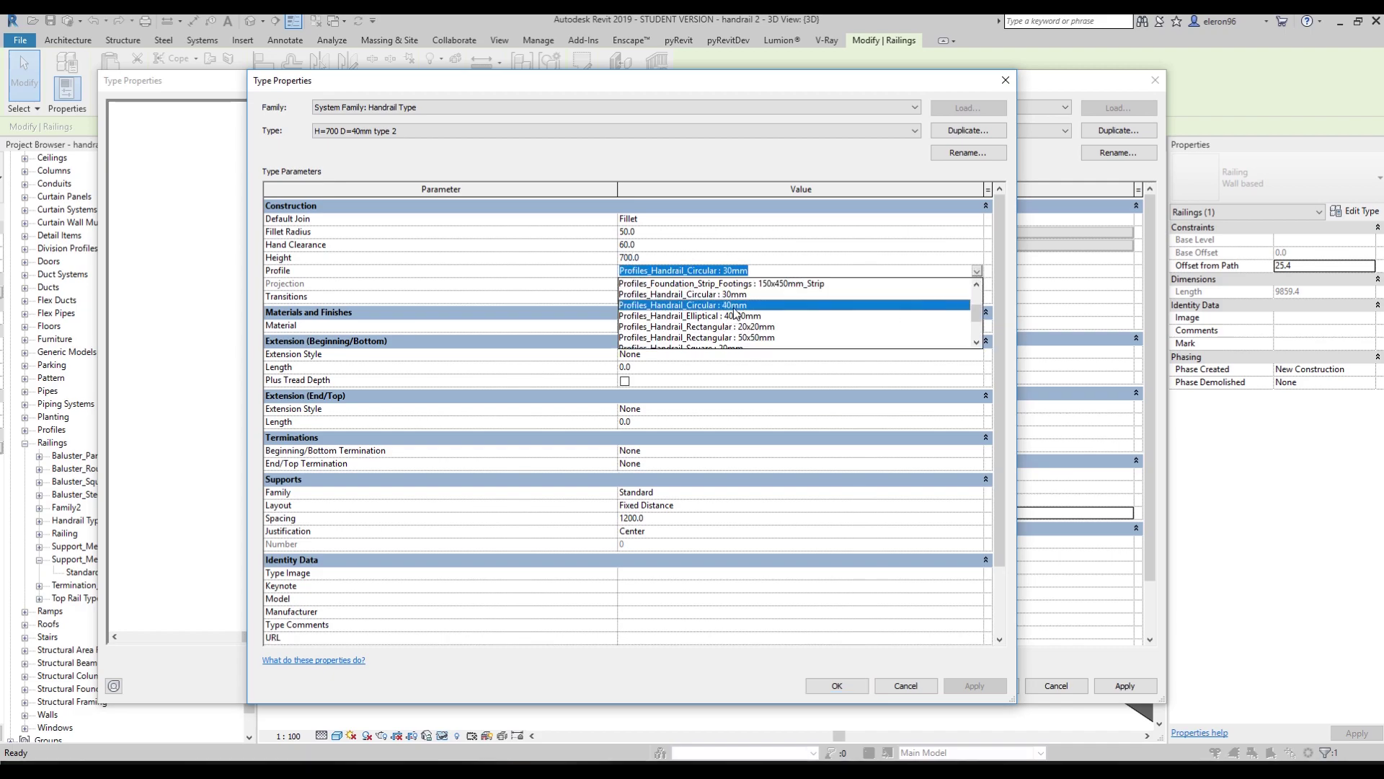
pyautogui.click(734, 306)
pyautogui.click(757, 297)
pyautogui.click(976, 296)
pyautogui.click(628, 310)
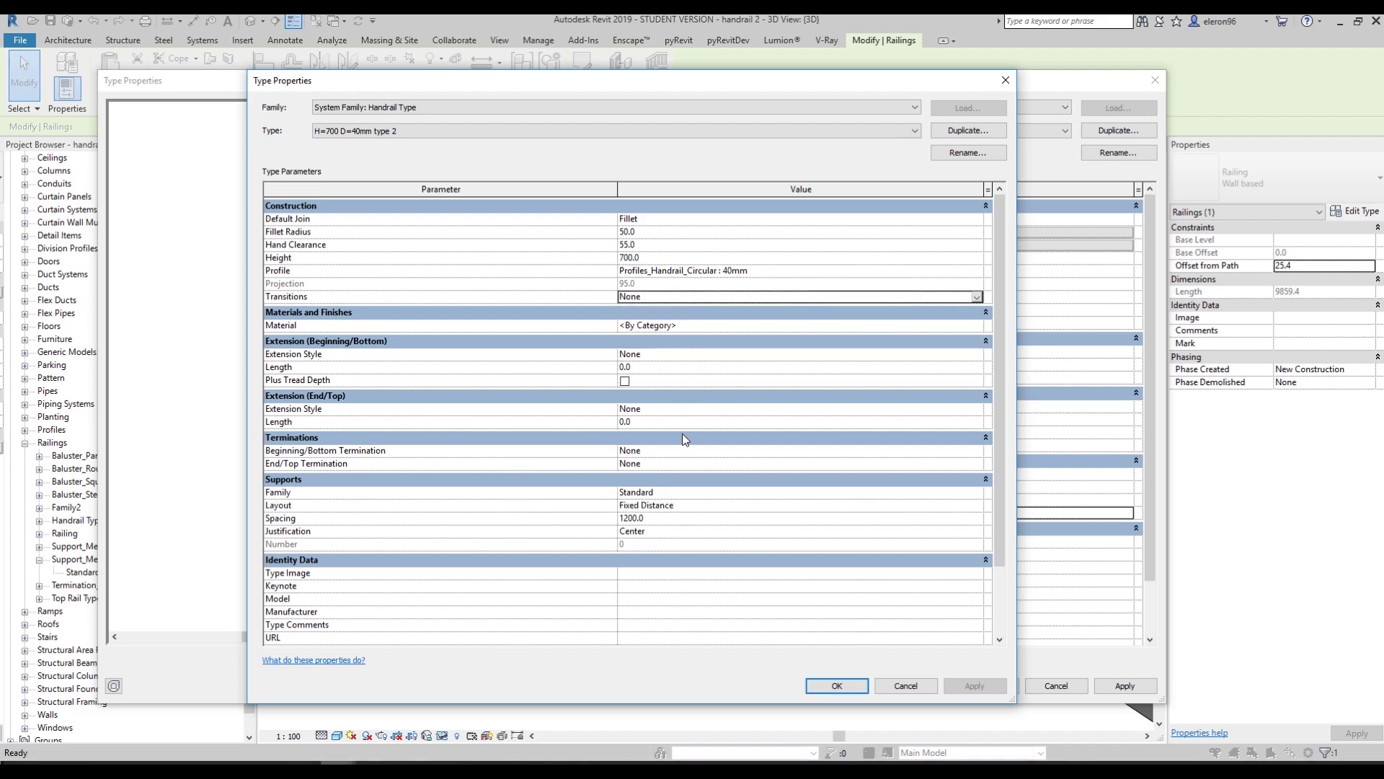
# Set Supports Family to Anker with 700 spacing and confirm the type changes
pyautogui.click(983, 494)
pyautogui.click(673, 526)
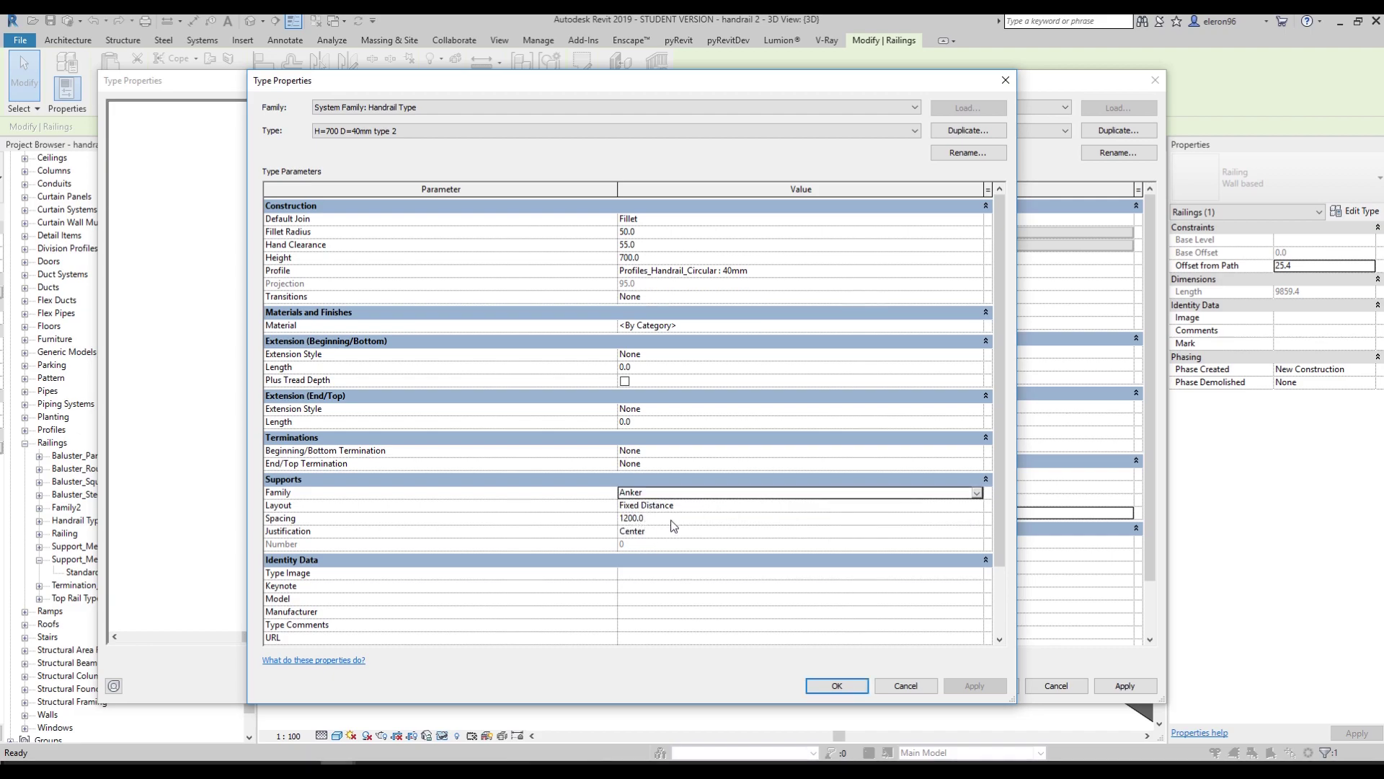
pyautogui.click(661, 516)
pyautogui.write('700')
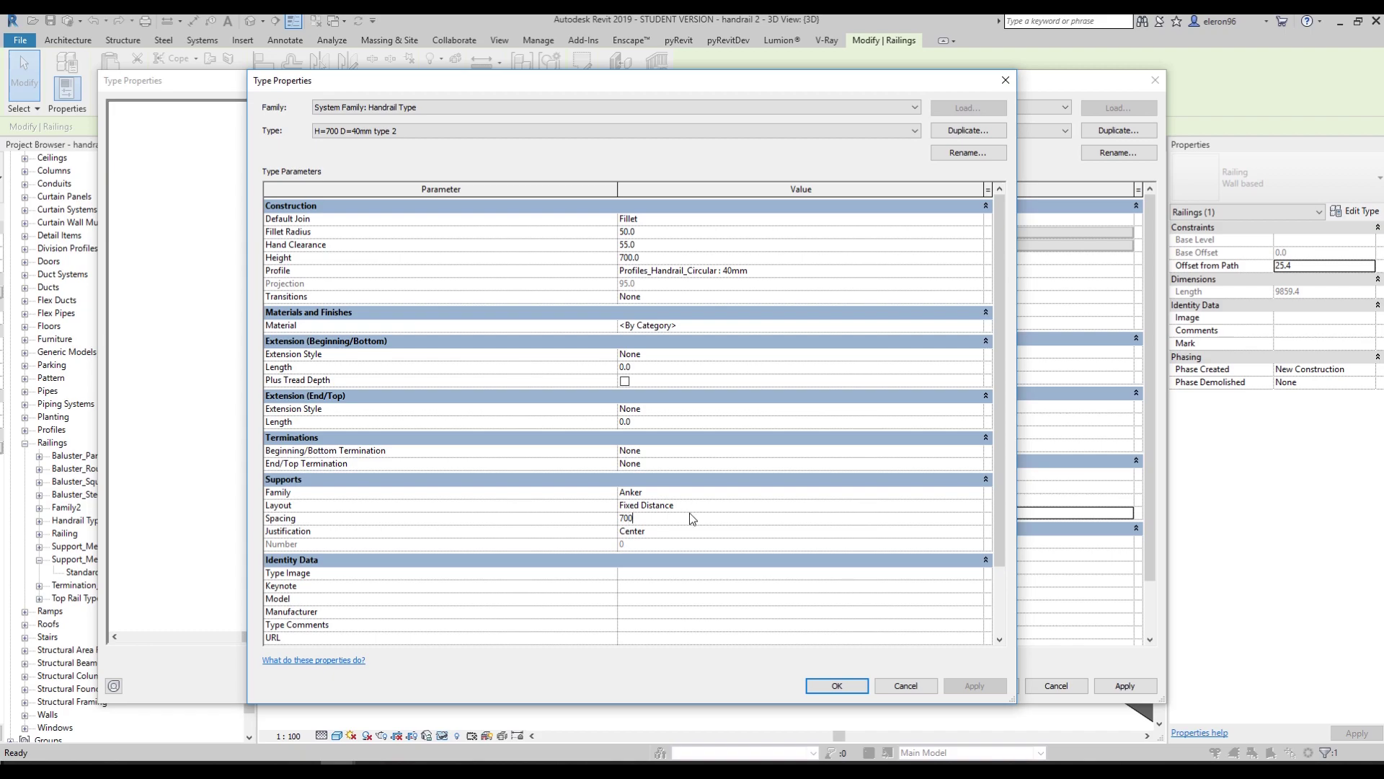
pyautogui.click(841, 683)
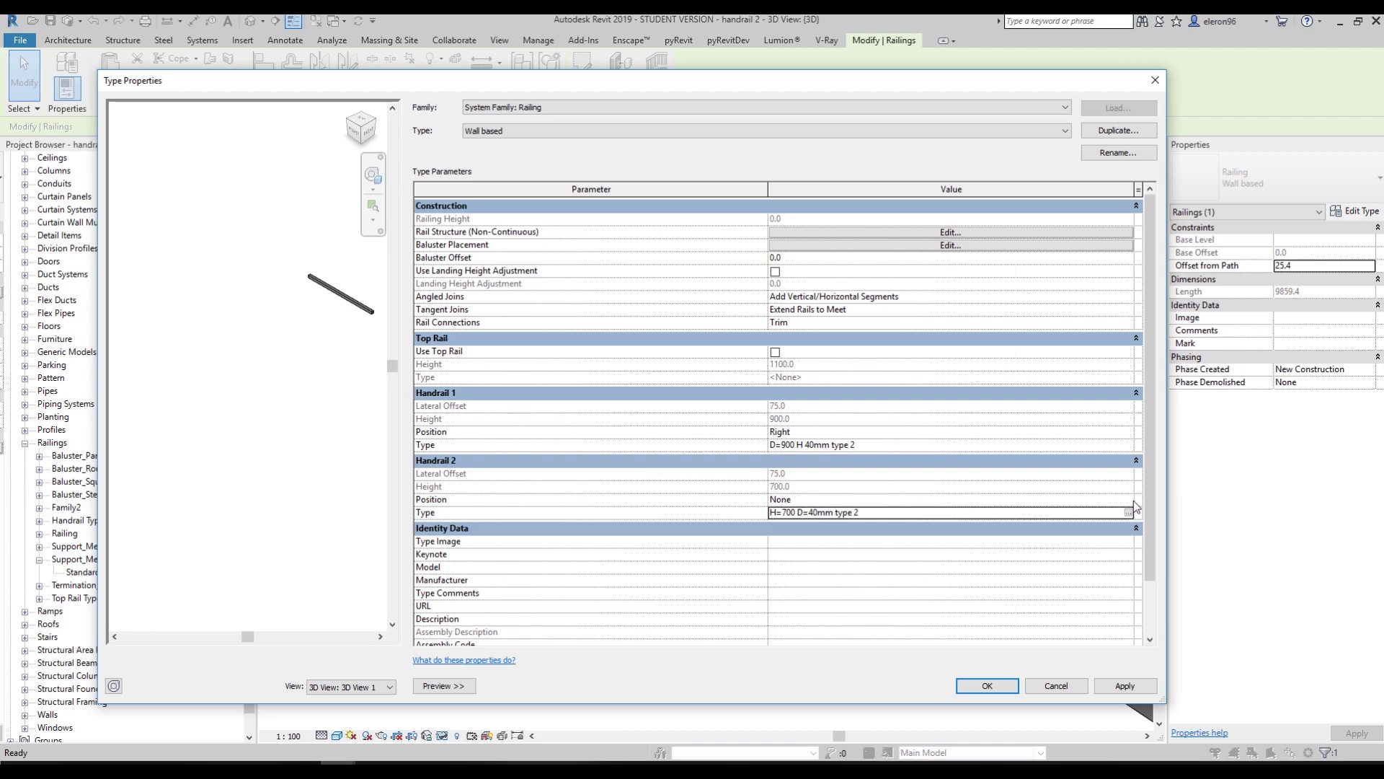
# Set Handrail 2's position to Right, apply the changes, dismiss the balusters warning, and reselect the railing
pyautogui.click(987, 685)
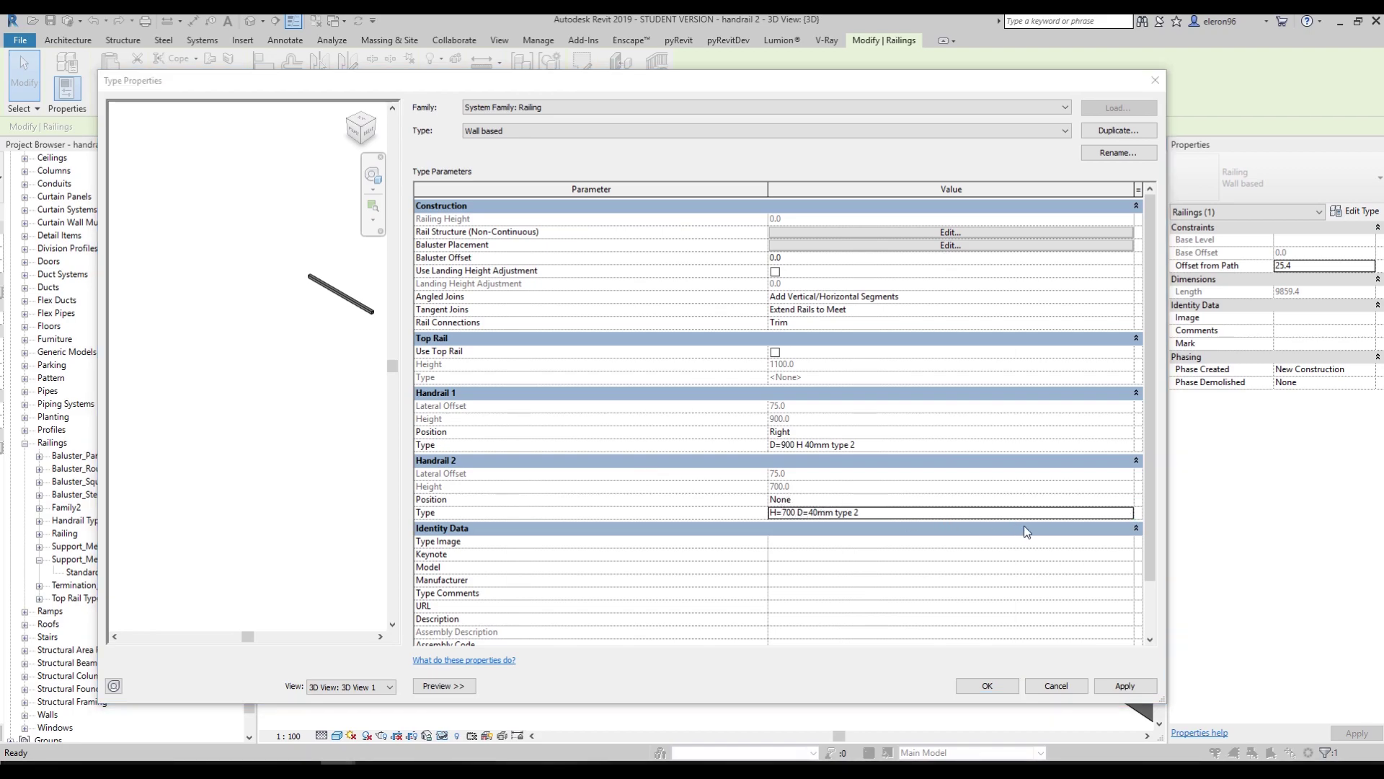
pyautogui.click(825, 499)
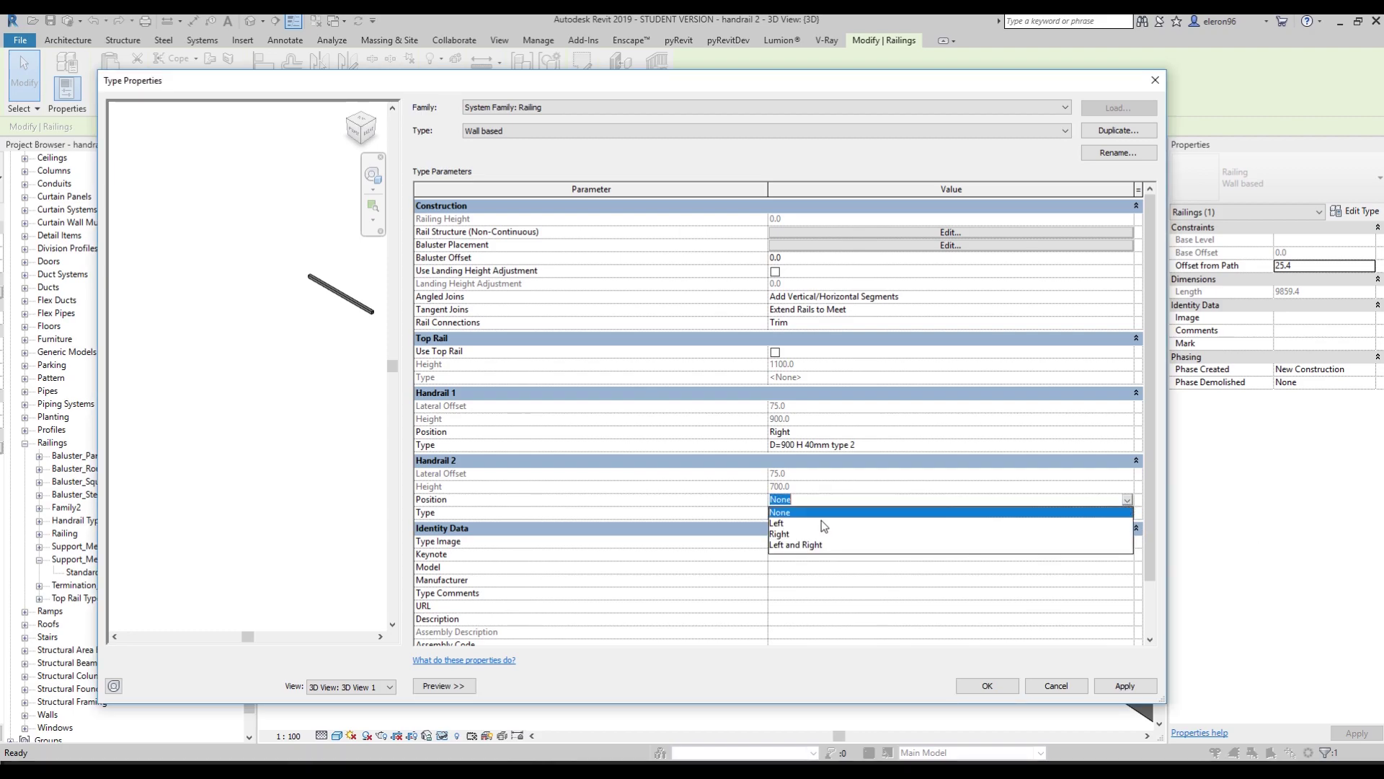
pyautogui.click(829, 534)
pyautogui.click(986, 690)
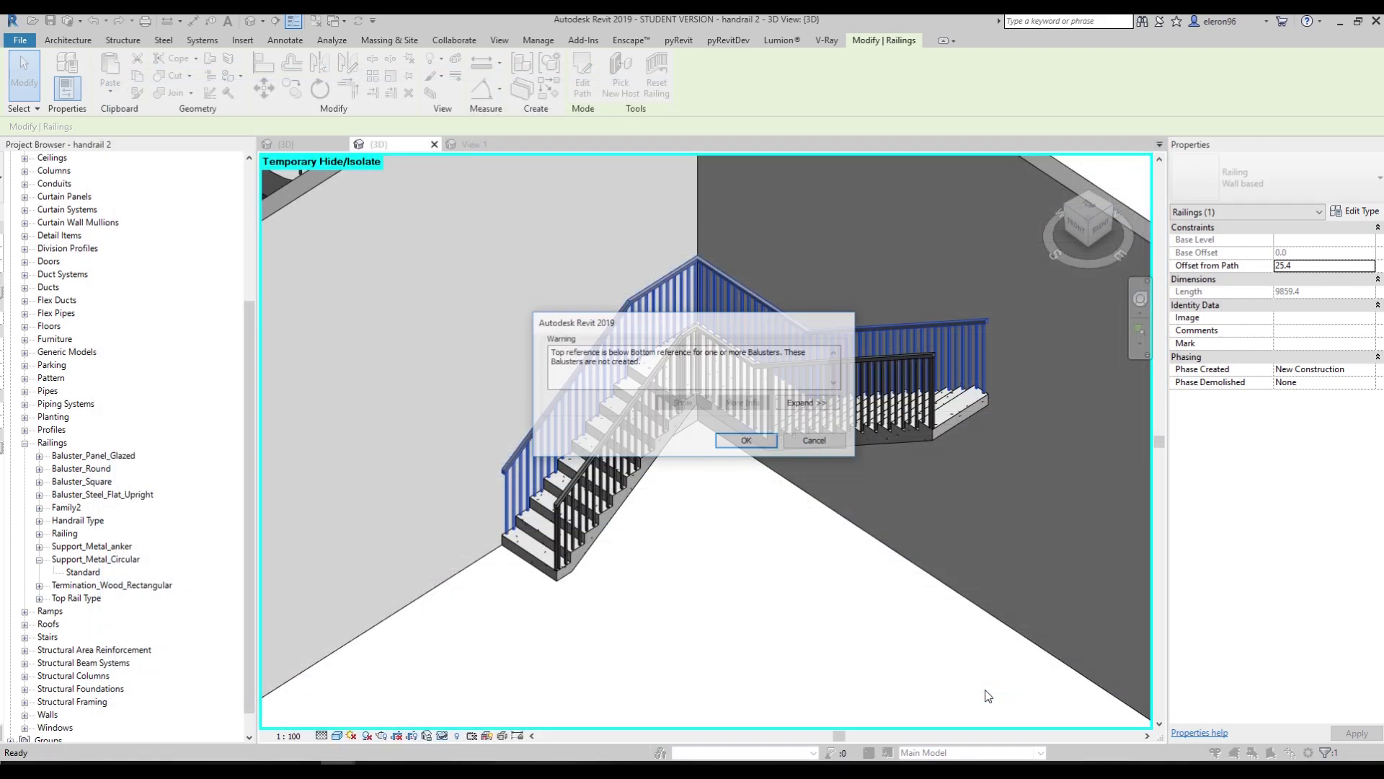
pyautogui.click(745, 438)
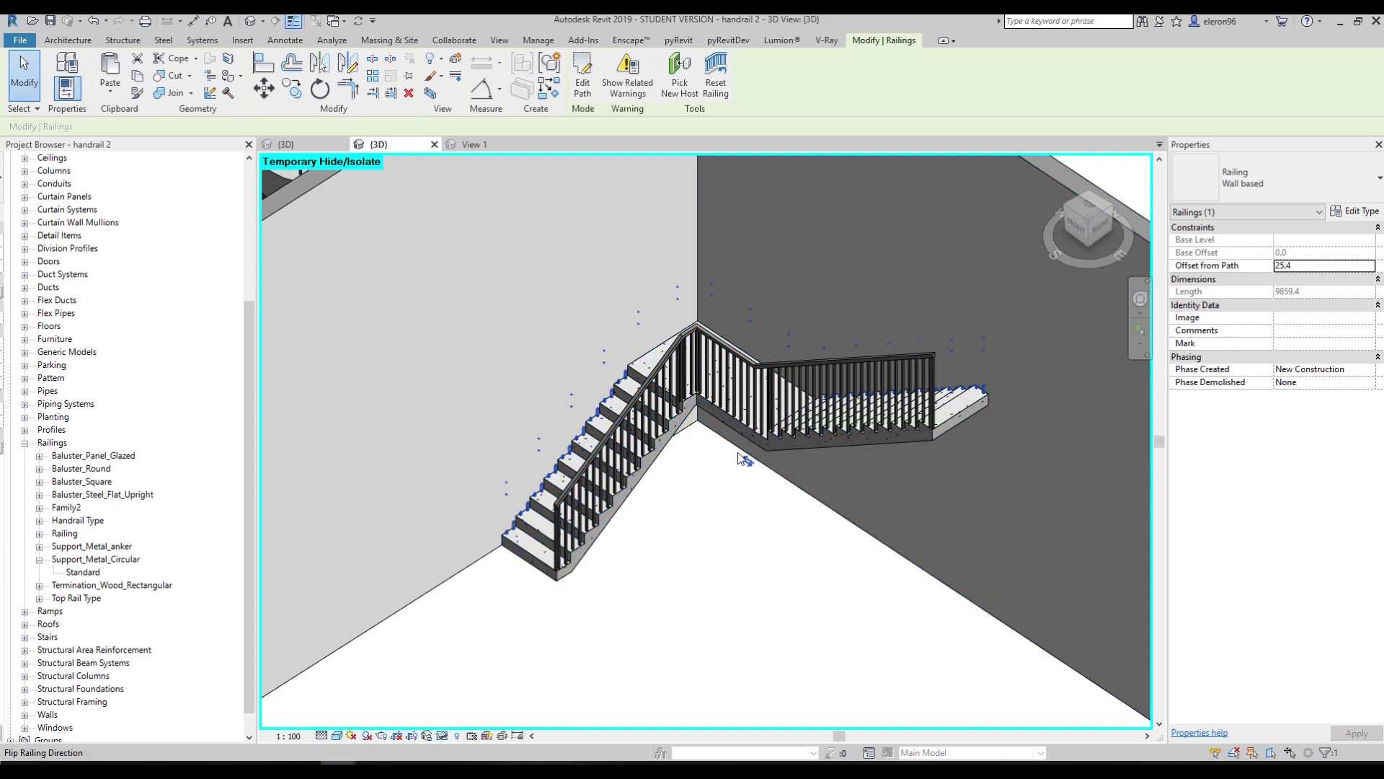
pyautogui.press('Escape')
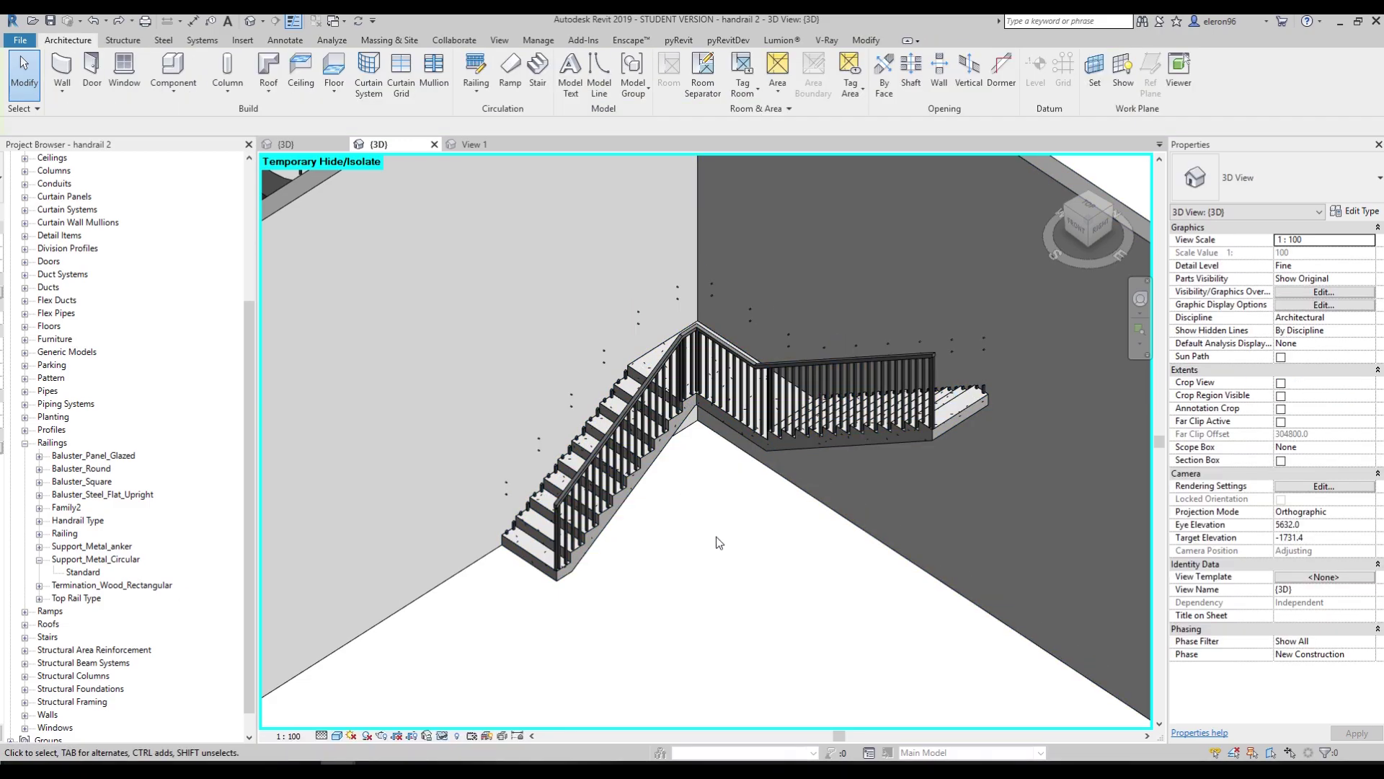
pyautogui.click(596, 417)
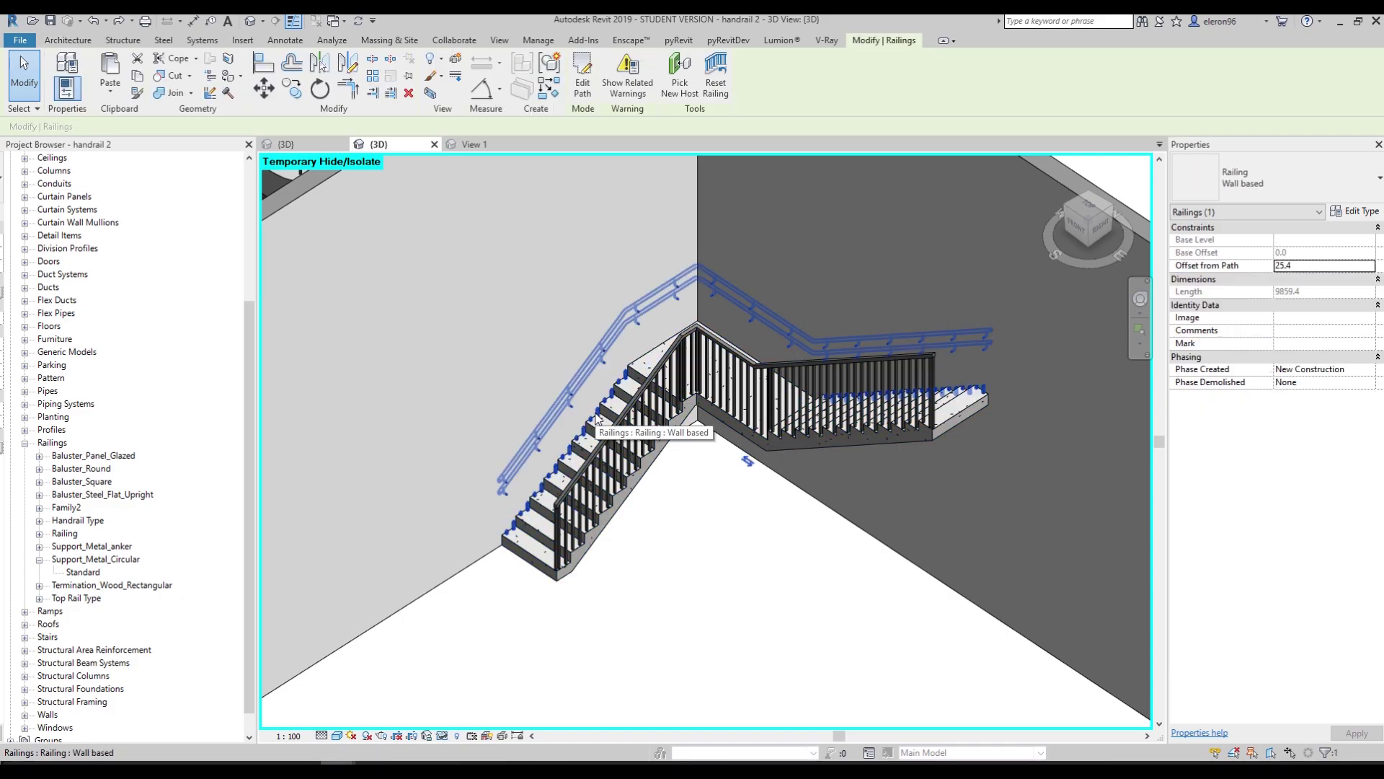
# Flip the railing so both handrails sit on the wall side, then switch to Support_Metal_anker View 1
pyautogui.click(748, 462)
pyautogui.keyDown('shift'); pyautogui.moveTo(566, 451); pyautogui.dragTo(707, 334, button='middle'); pyautogui.keyUp('shift')
pyautogui.scroll(5, 534, 571)
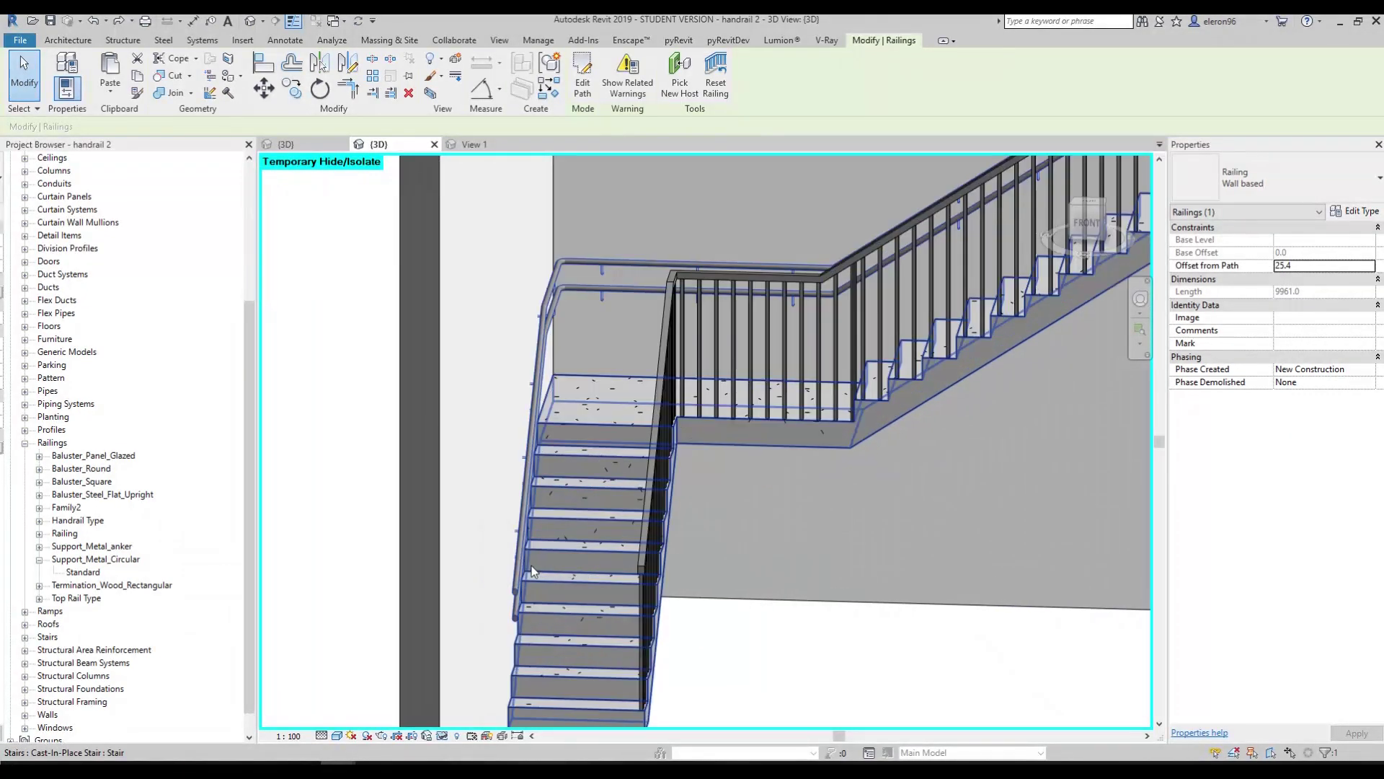
pyautogui.scroll(10, 534, 572)
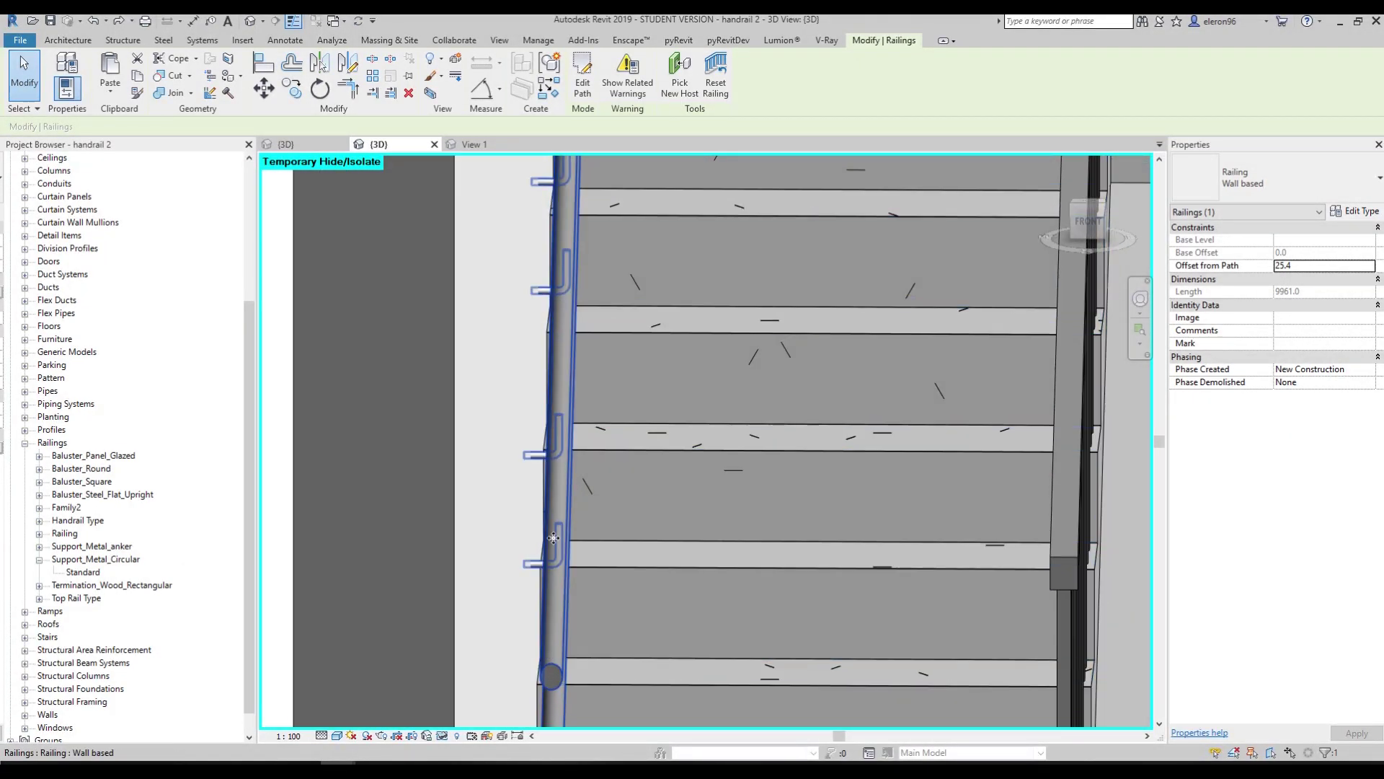
pyautogui.scroll(-10, 553, 537)
pyautogui.keyDown('shift'); pyautogui.moveTo(553, 538); pyautogui.dragTo(670, 550, button='middle'); pyautogui.keyUp('shift')
pyautogui.scroll(-5, 661, 538)
pyautogui.scroll(3, 670, 550)
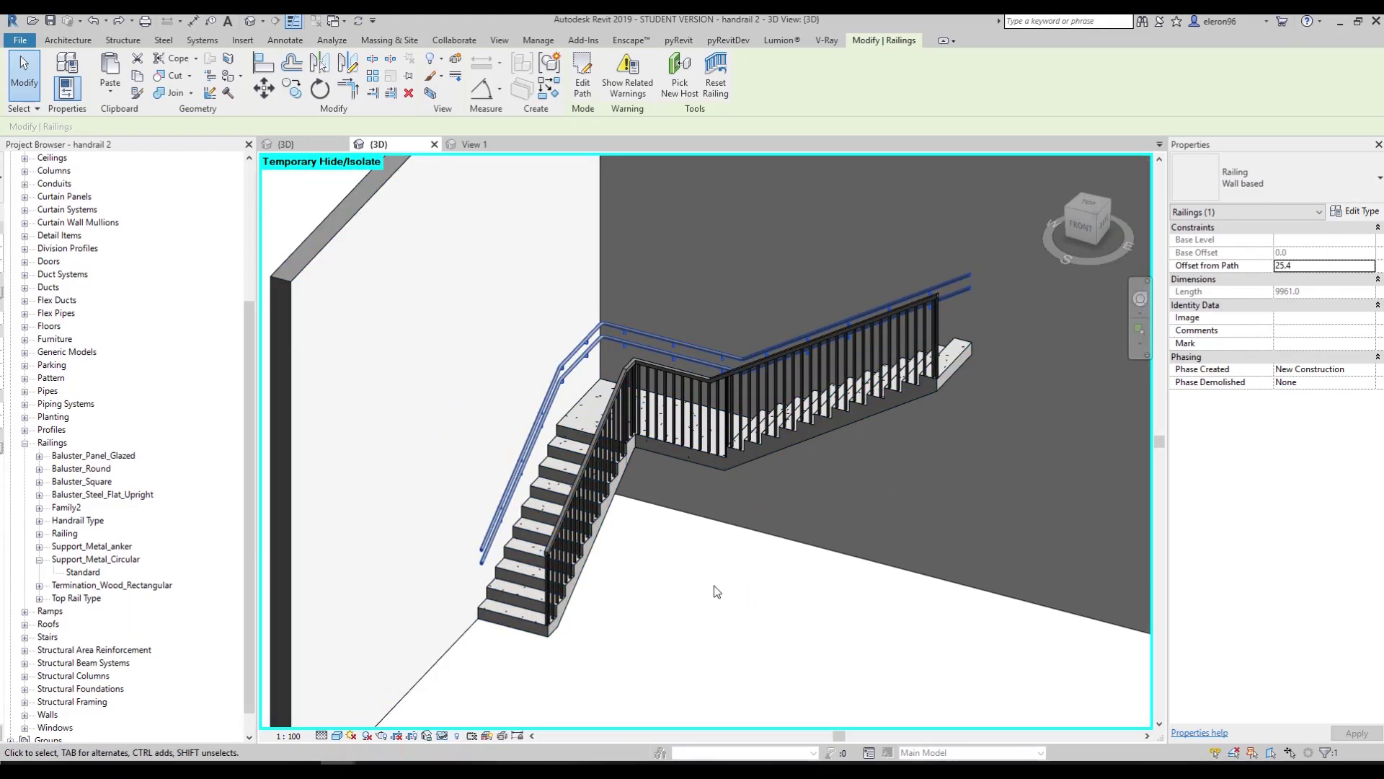
pyautogui.press('Escape')
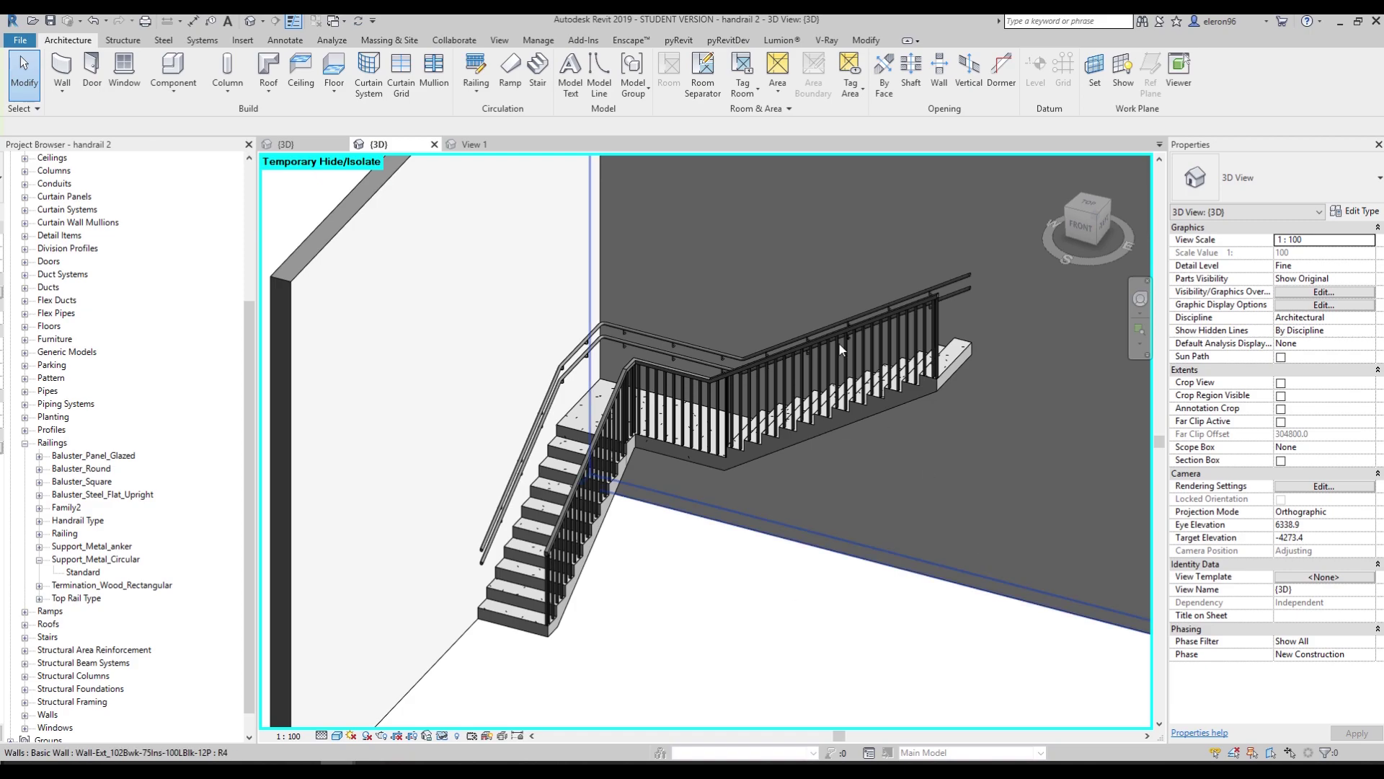
pyautogui.click(498, 144)
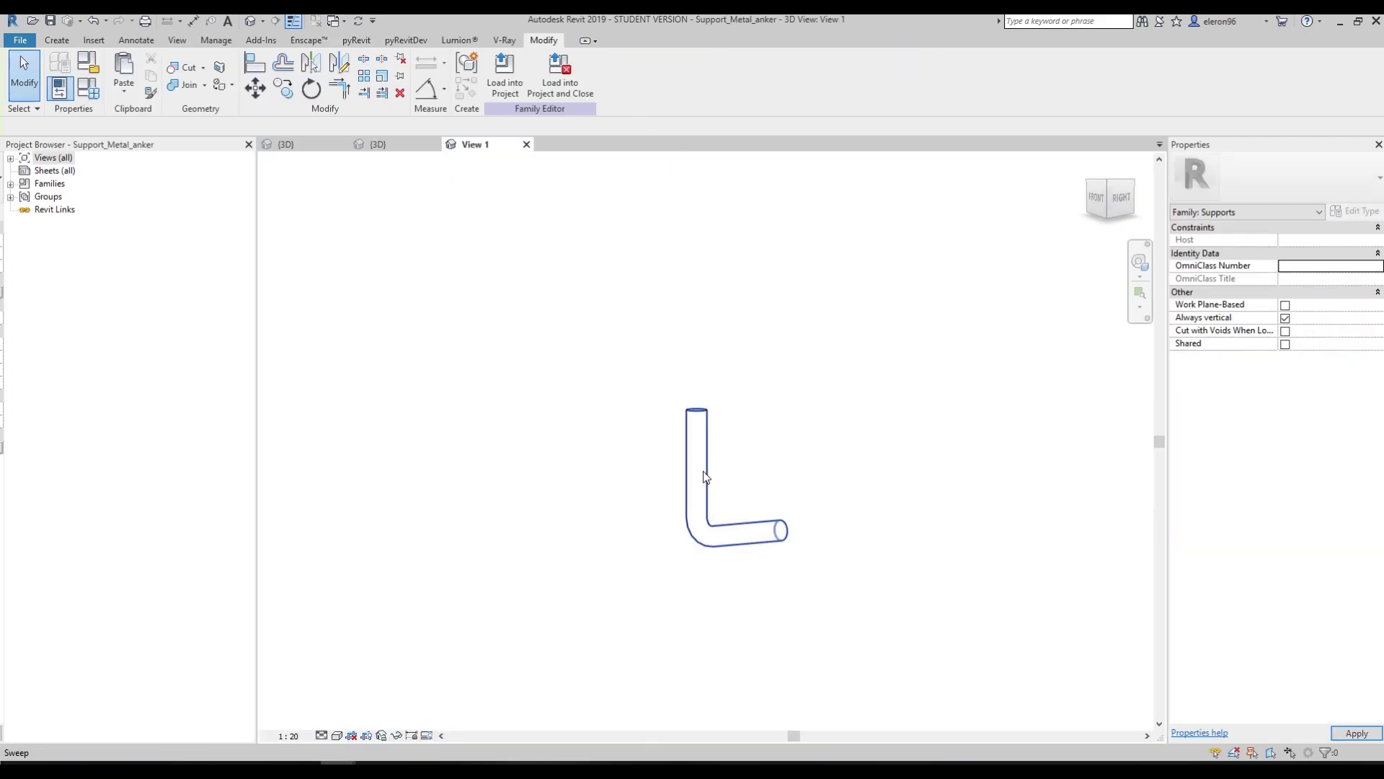
# Select and inspect the L-shaped anchor support, then return to the staircase 3D view
pyautogui.click(702, 470)
pyautogui.keyDown('shift'); pyautogui.moveTo(717, 470); pyautogui.dragTo(702, 507, button='middle'); pyautogui.keyUp('shift')
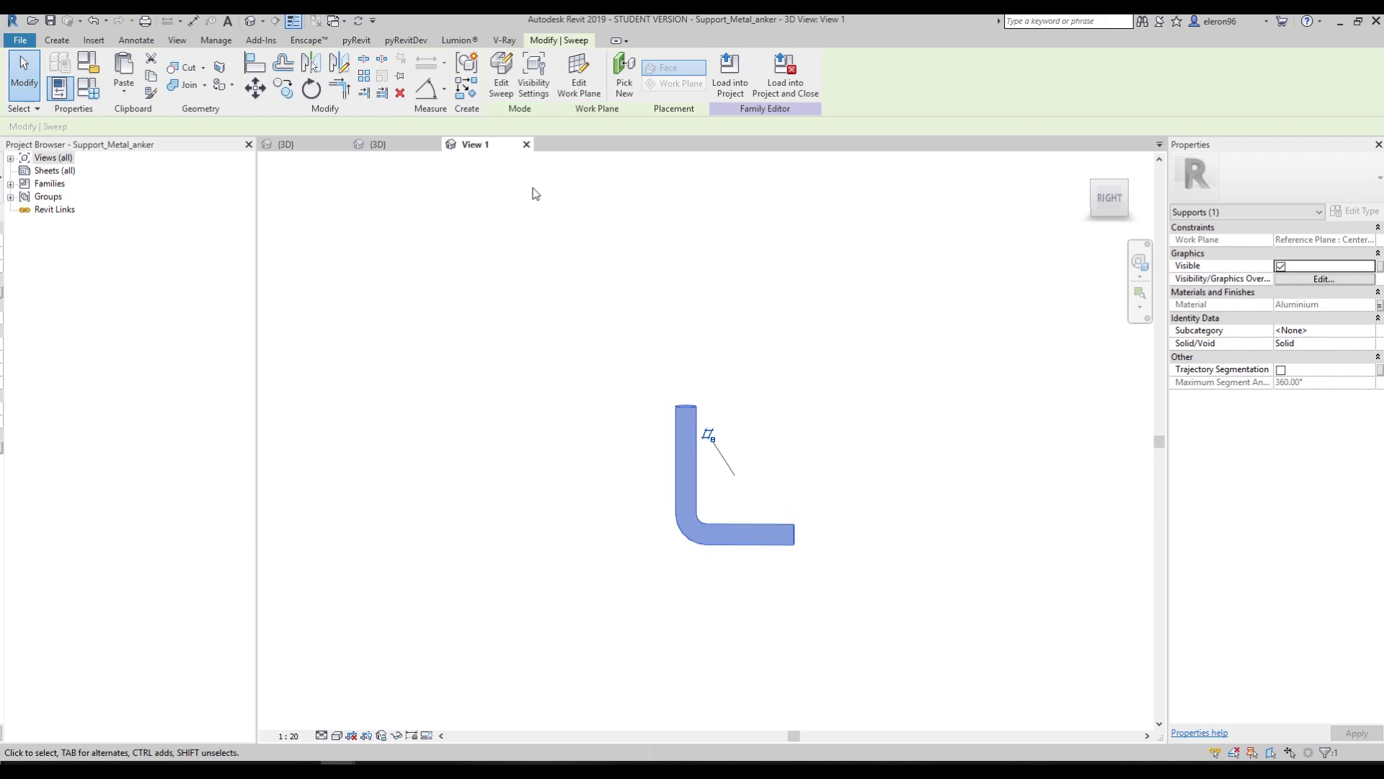
pyautogui.click(405, 144)
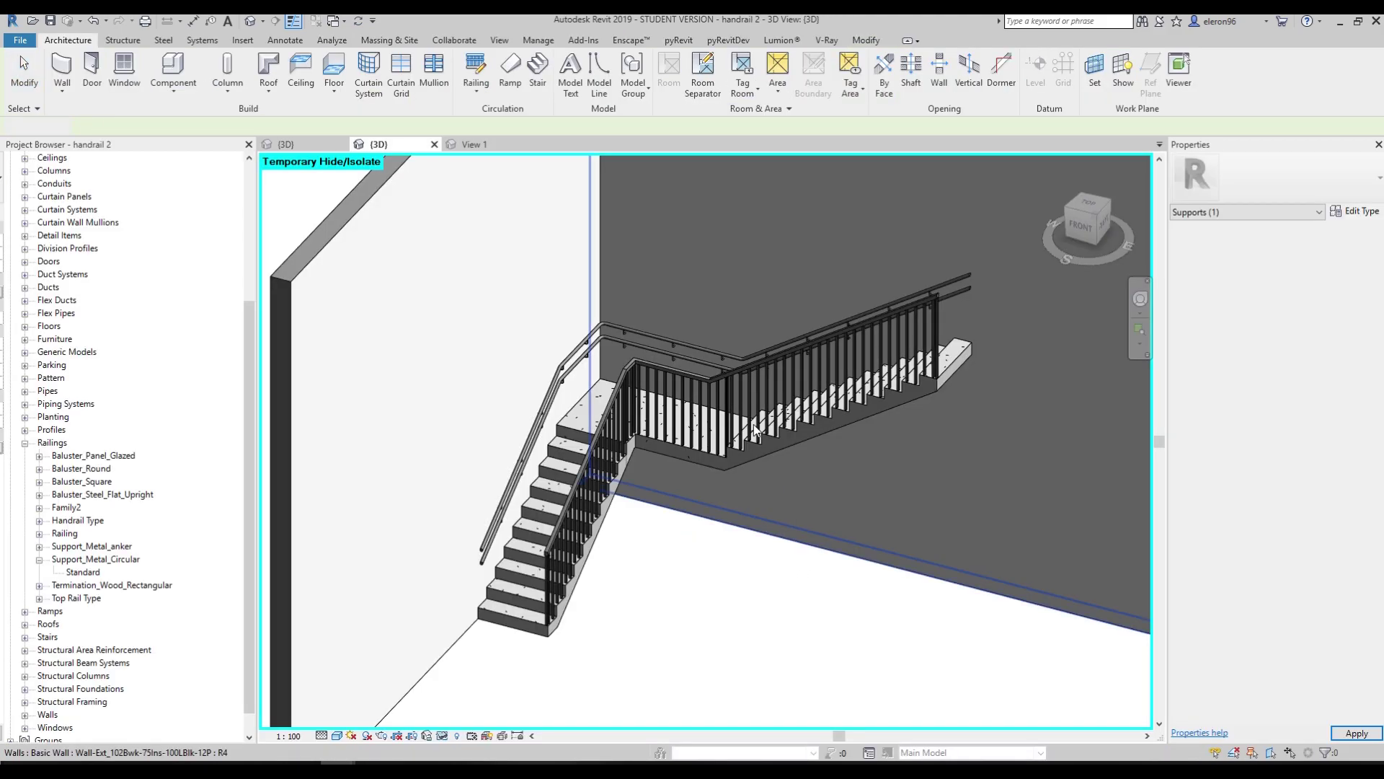
# Review the railing's 700 mm handrail type settings and cancel both dialogs without changes
pyautogui.click(571, 366)
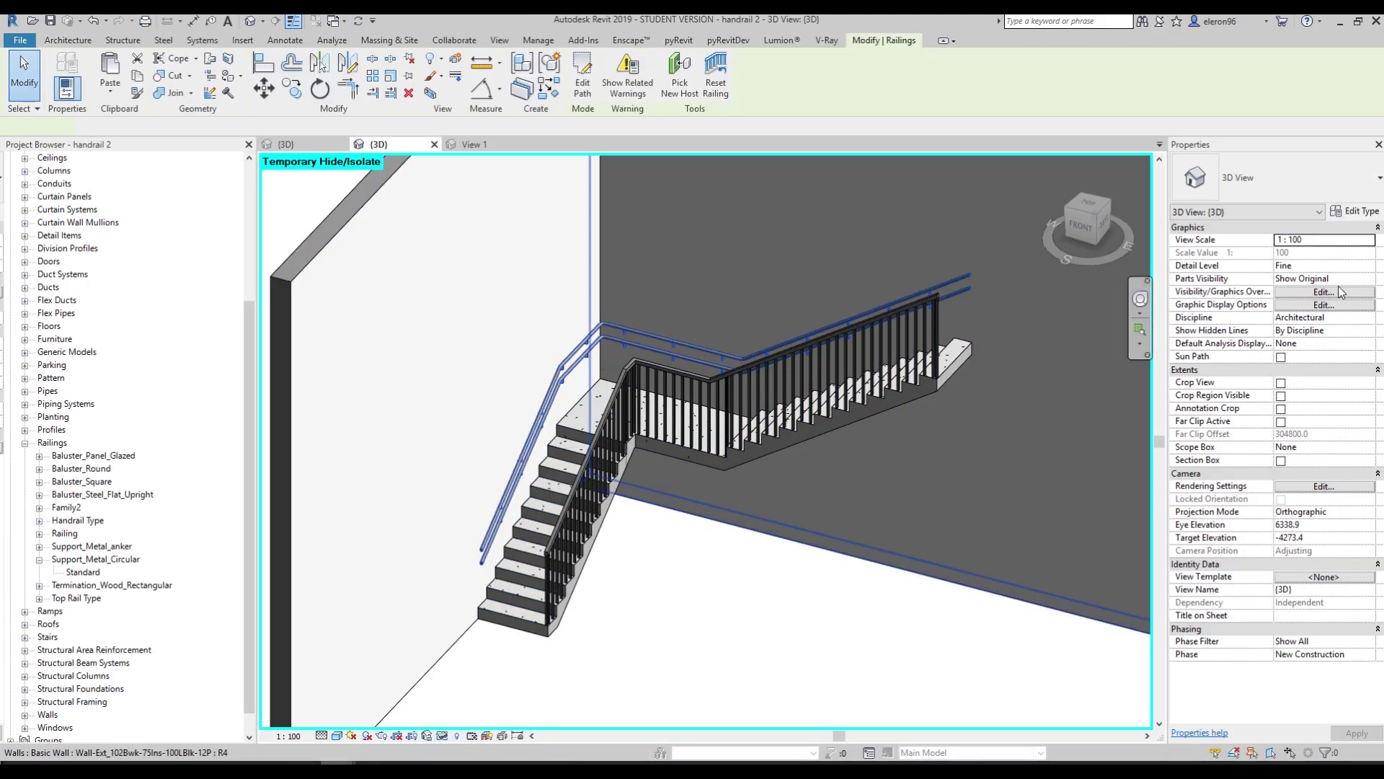
pyautogui.click(1358, 216)
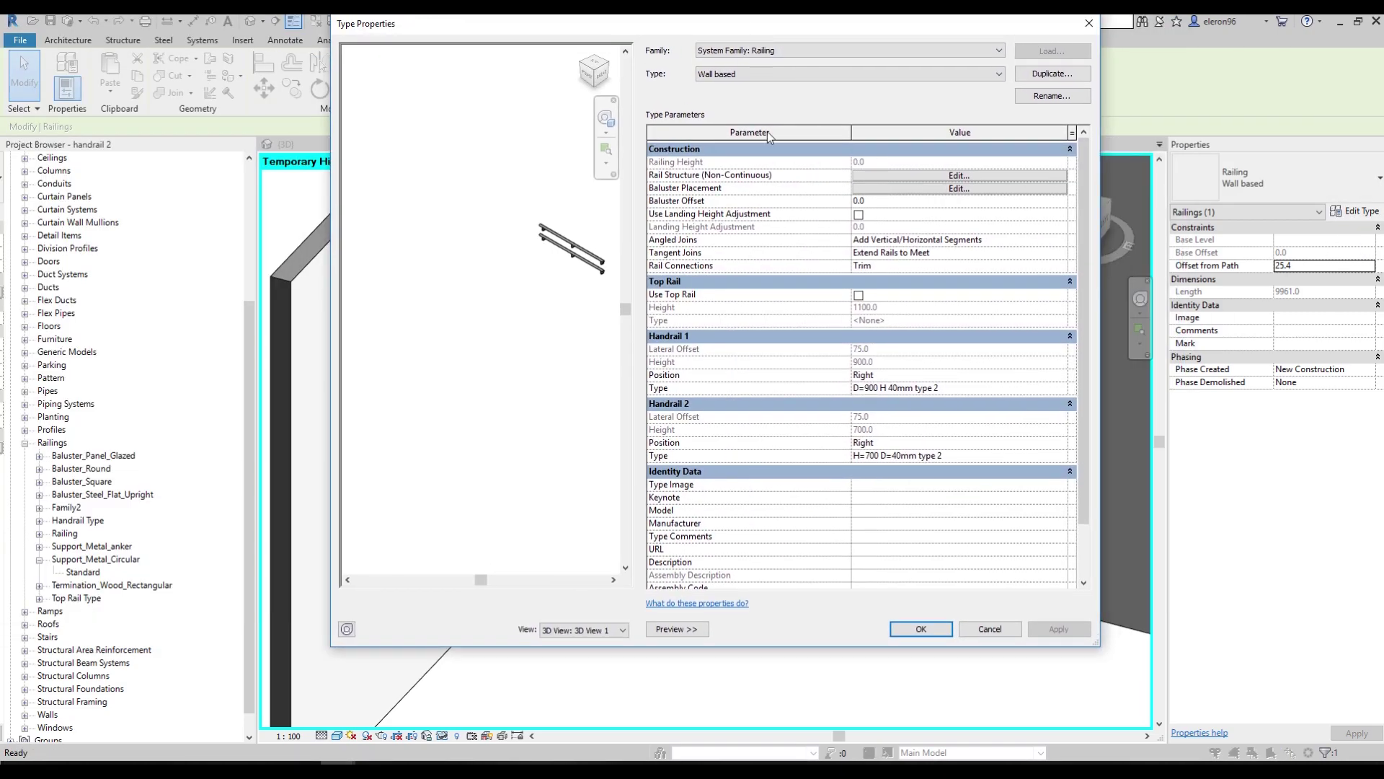
pyautogui.click(937, 456)
pyautogui.click(1070, 456)
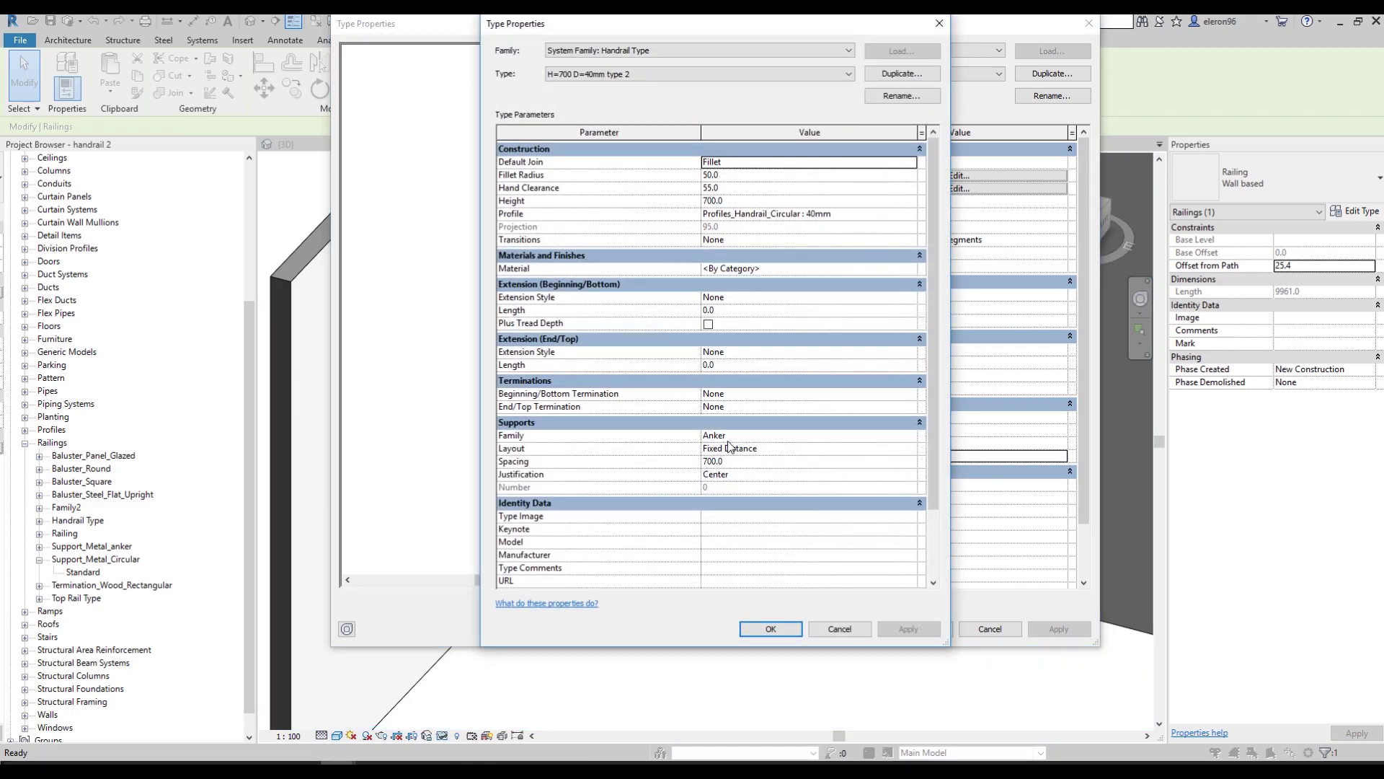
pyautogui.click(867, 631)
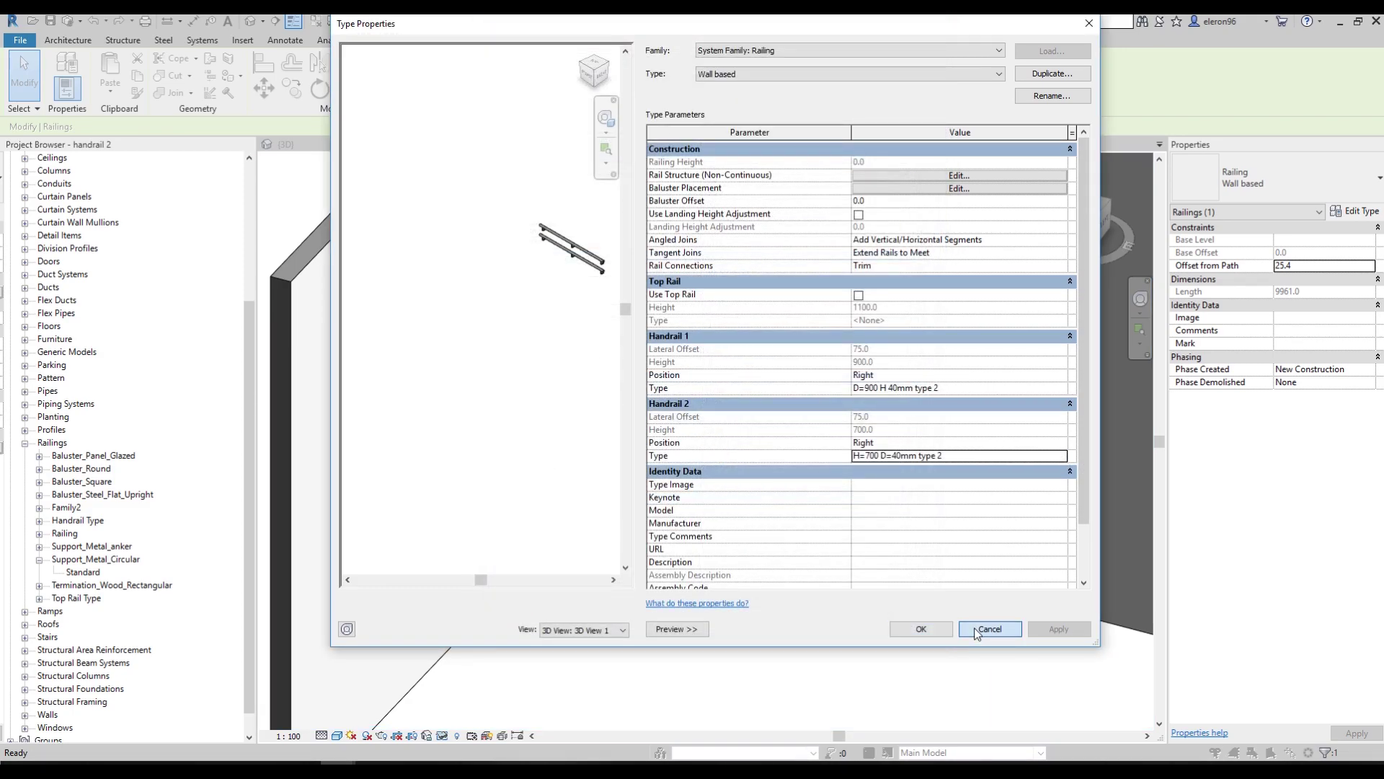
pyautogui.click(986, 628)
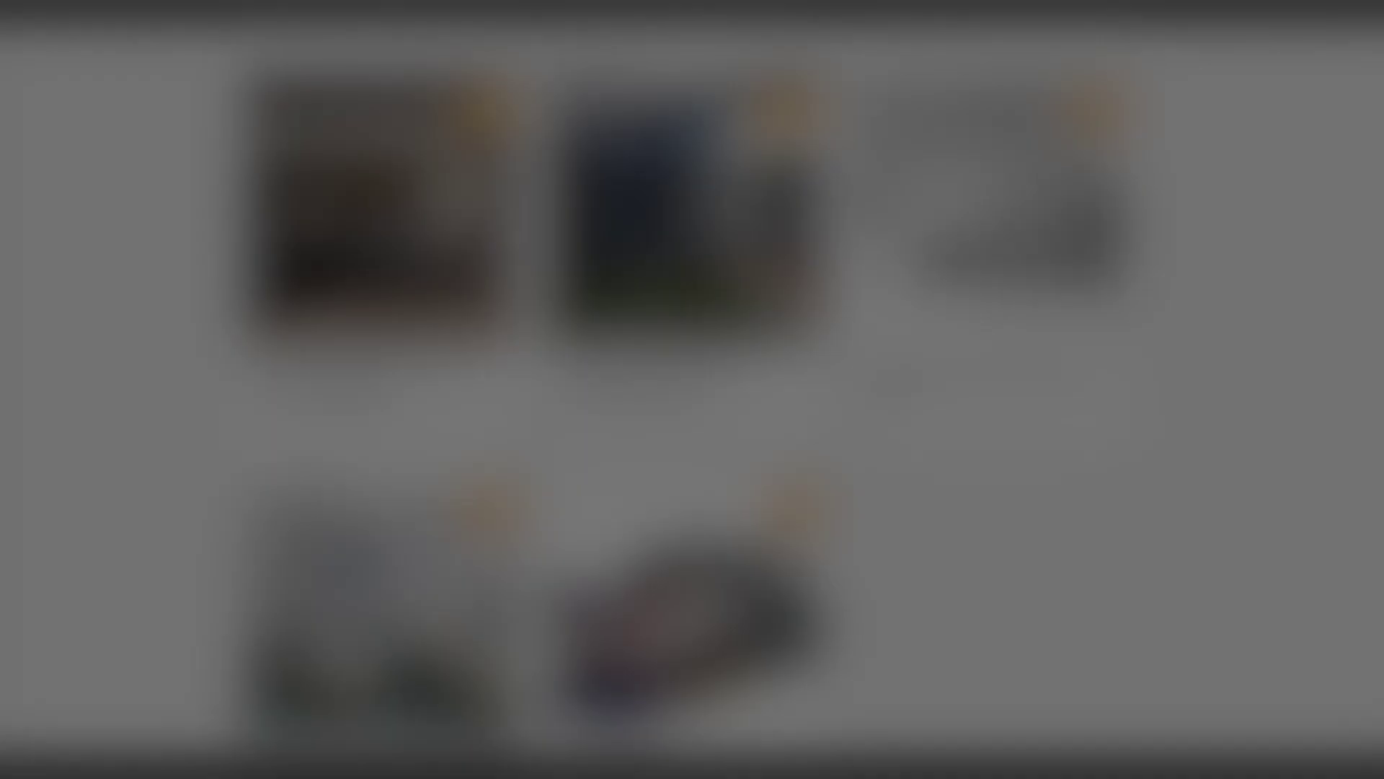
pyautogui.scroll(10, 734, 753)
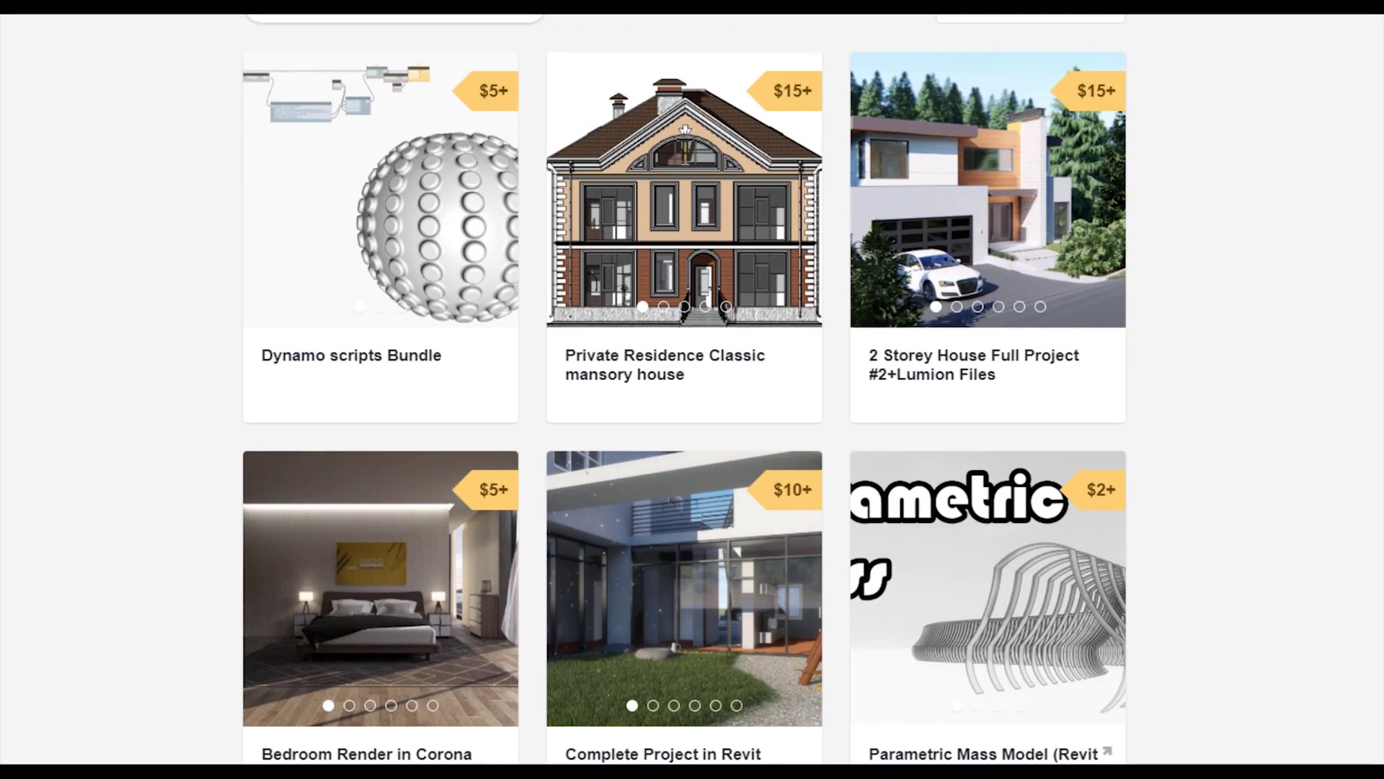
pyautogui.scroll(-3, 734, 754)
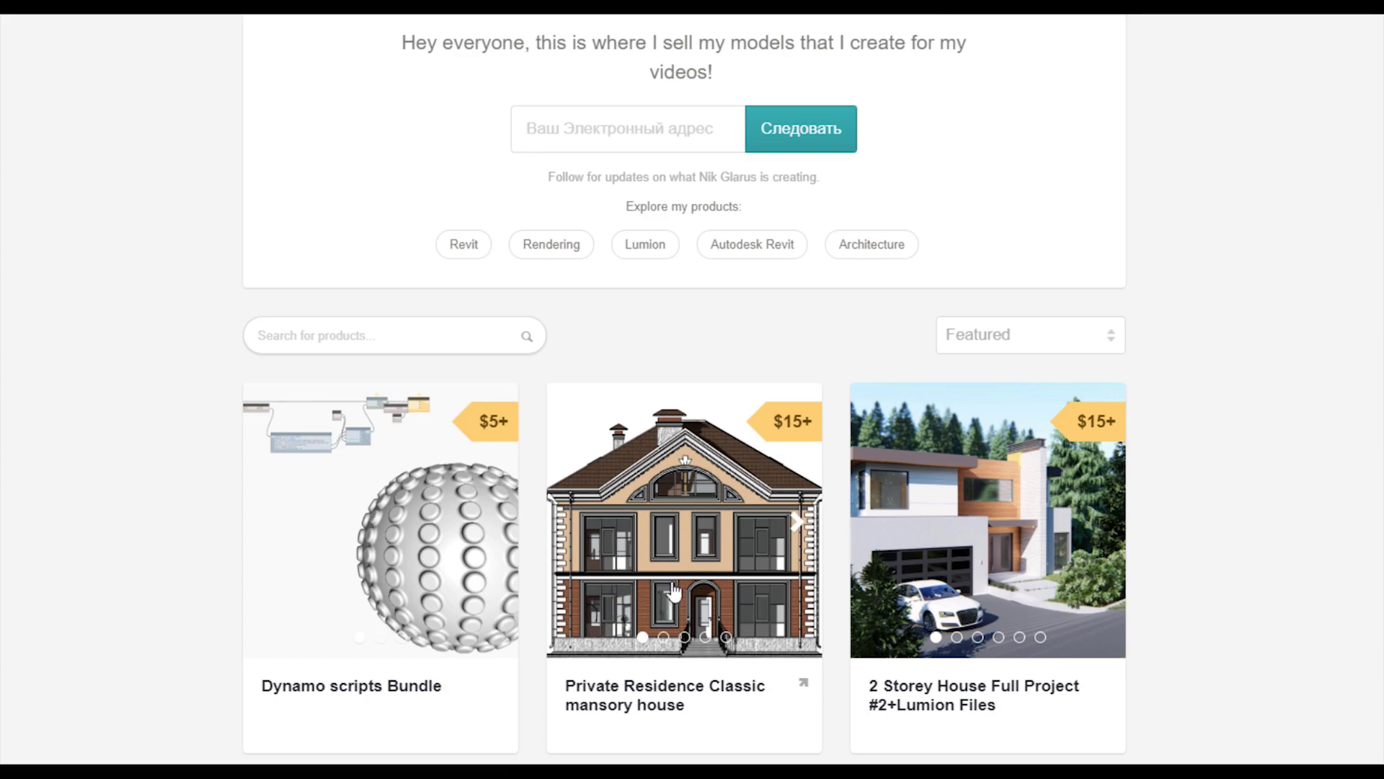
pyautogui.scroll(-5, 667, 592)
pyautogui.scroll(2, 1044, 386)
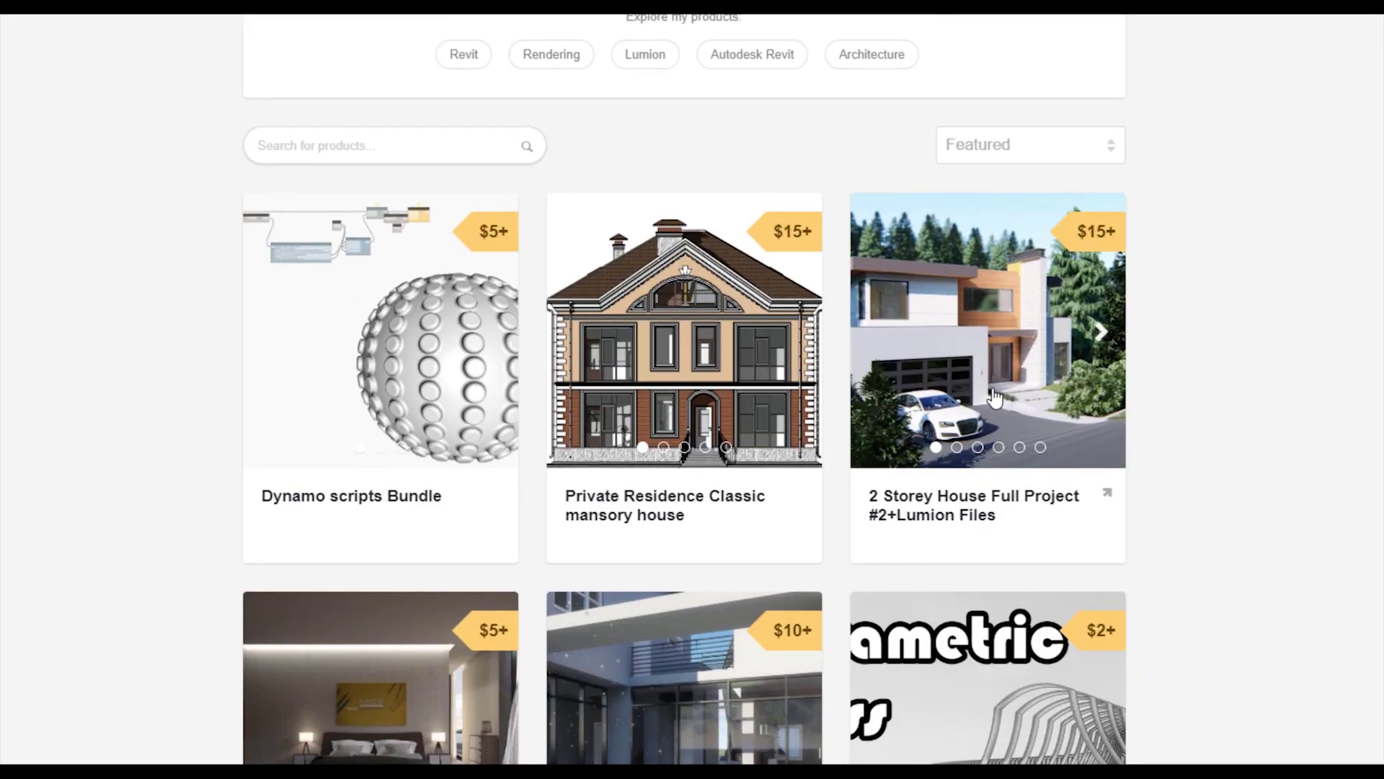
pyautogui.scroll(5, 1235, 520)
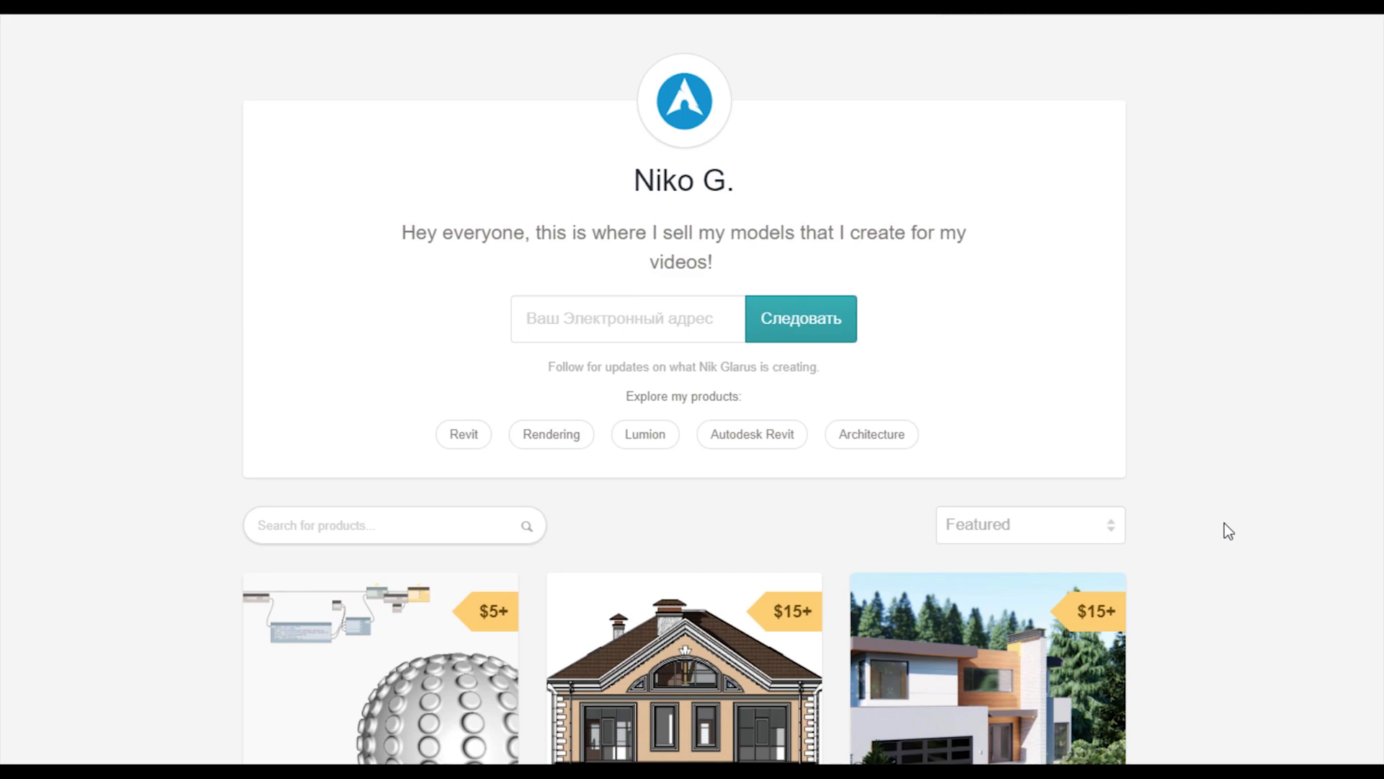
pyautogui.scroll(-5, 1224, 523)
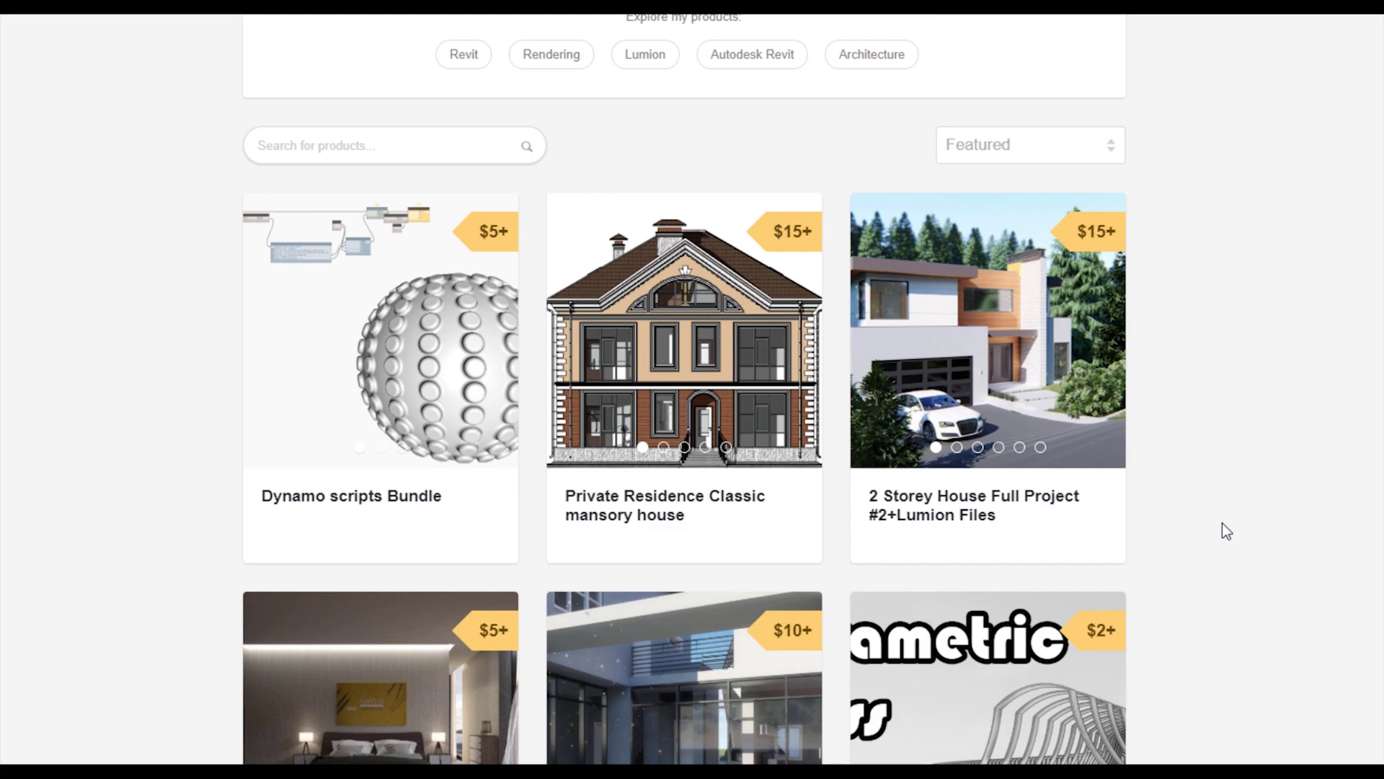
pyautogui.scroll(-3, 1222, 523)
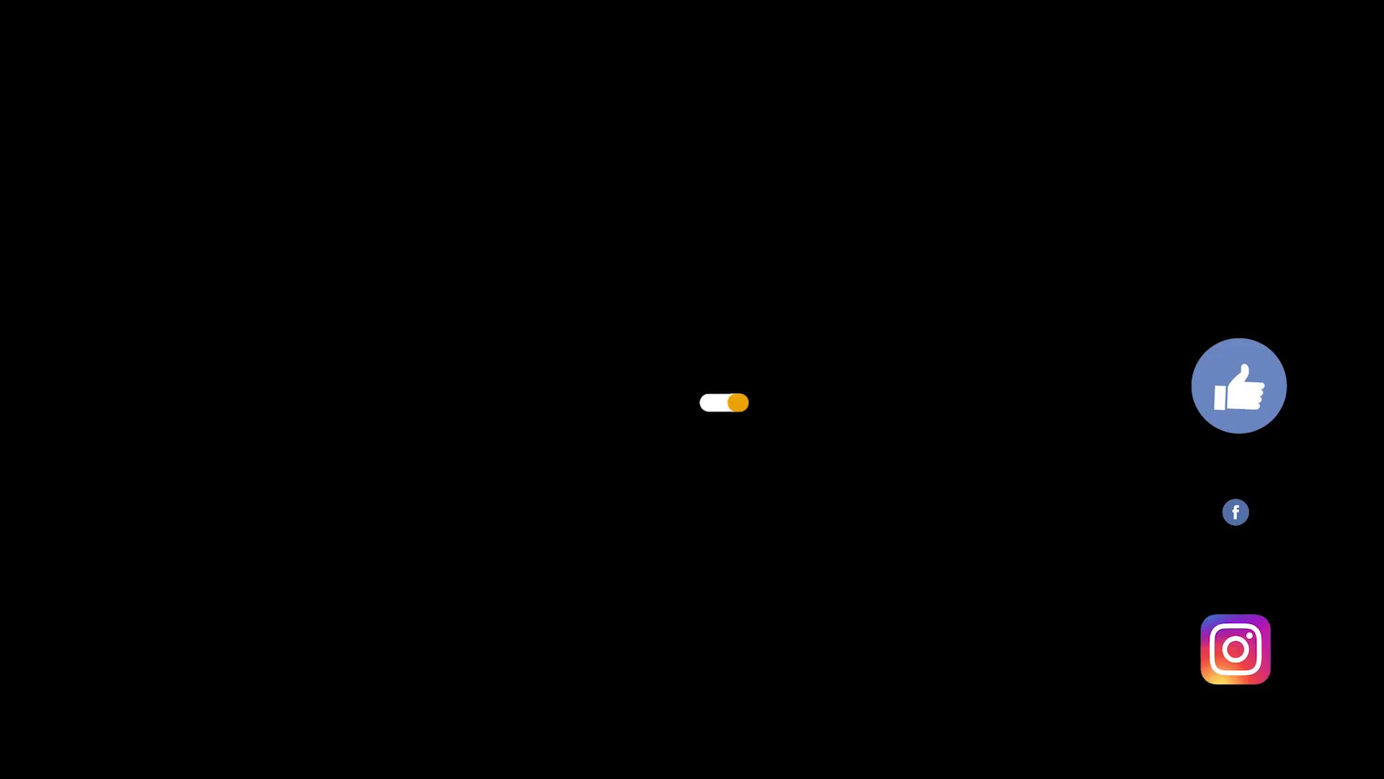